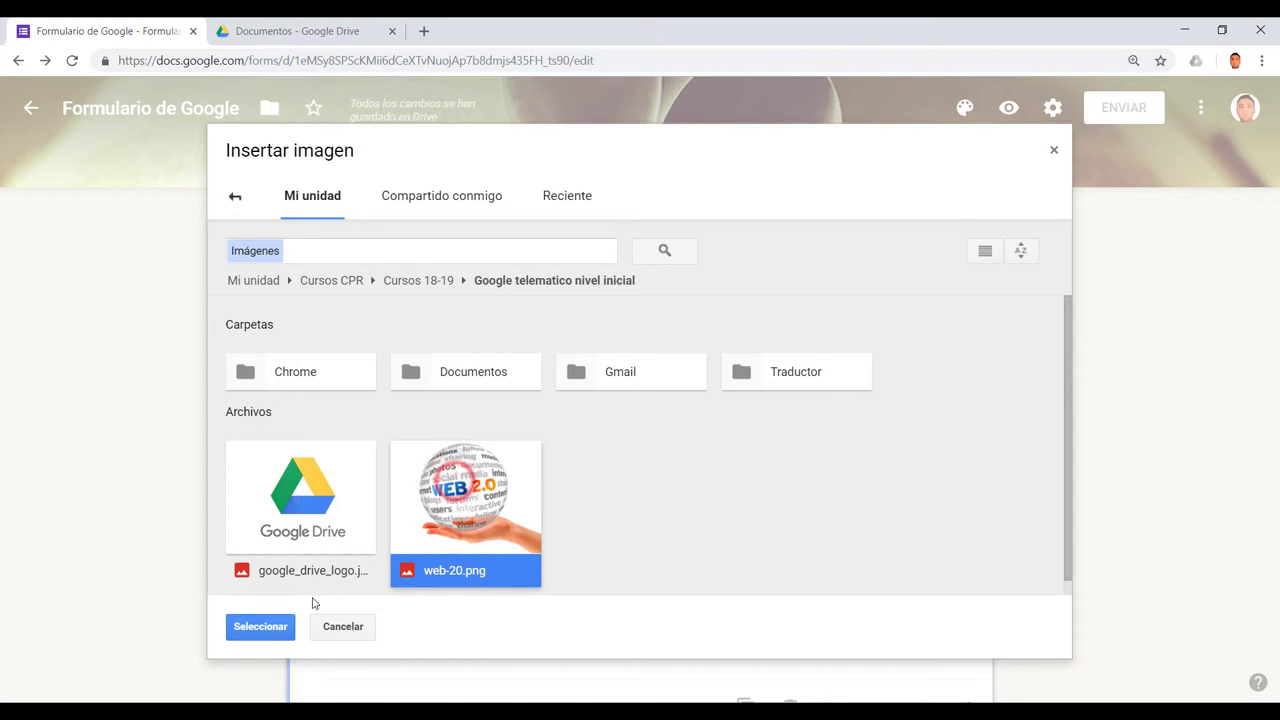
Step: Insert web-20.png into the "¿Te ha gustado este curso?" question and set its linear scale from 1 to 10
click(260, 626)
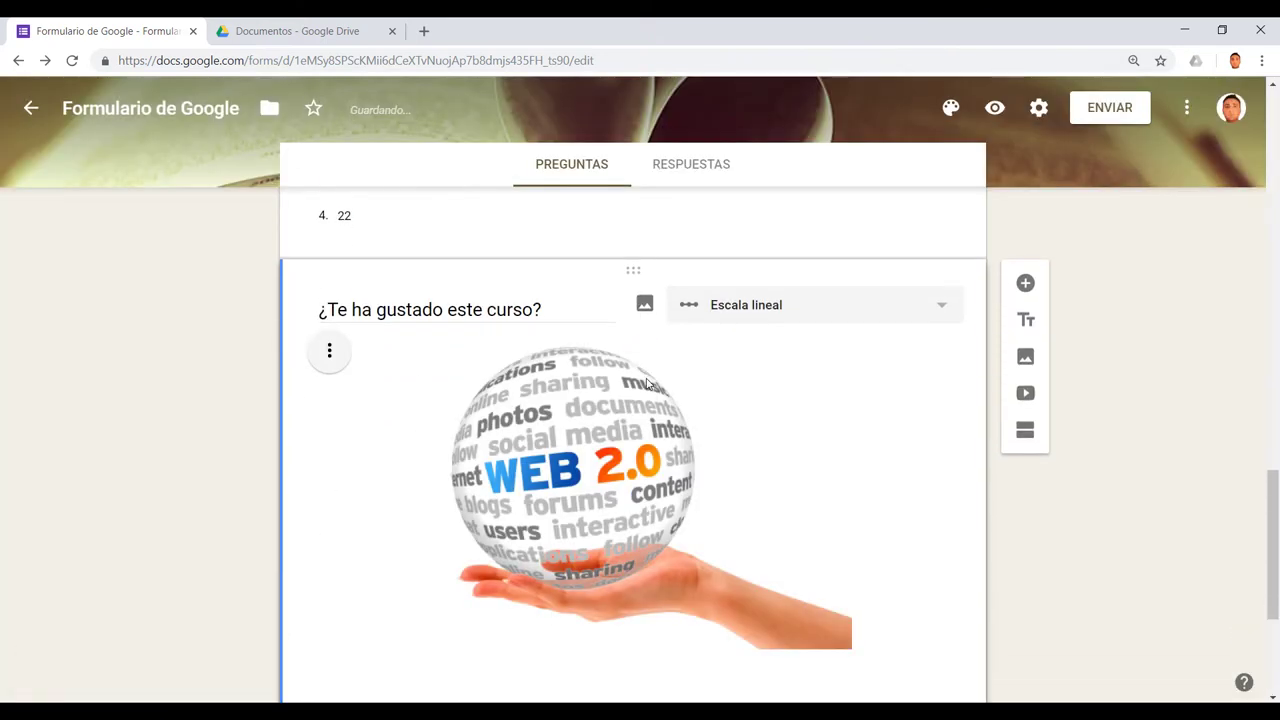
scroll(647, 366, down, 1)
scroll(626, 389, down, 1)
scroll(626, 389, down, 1)
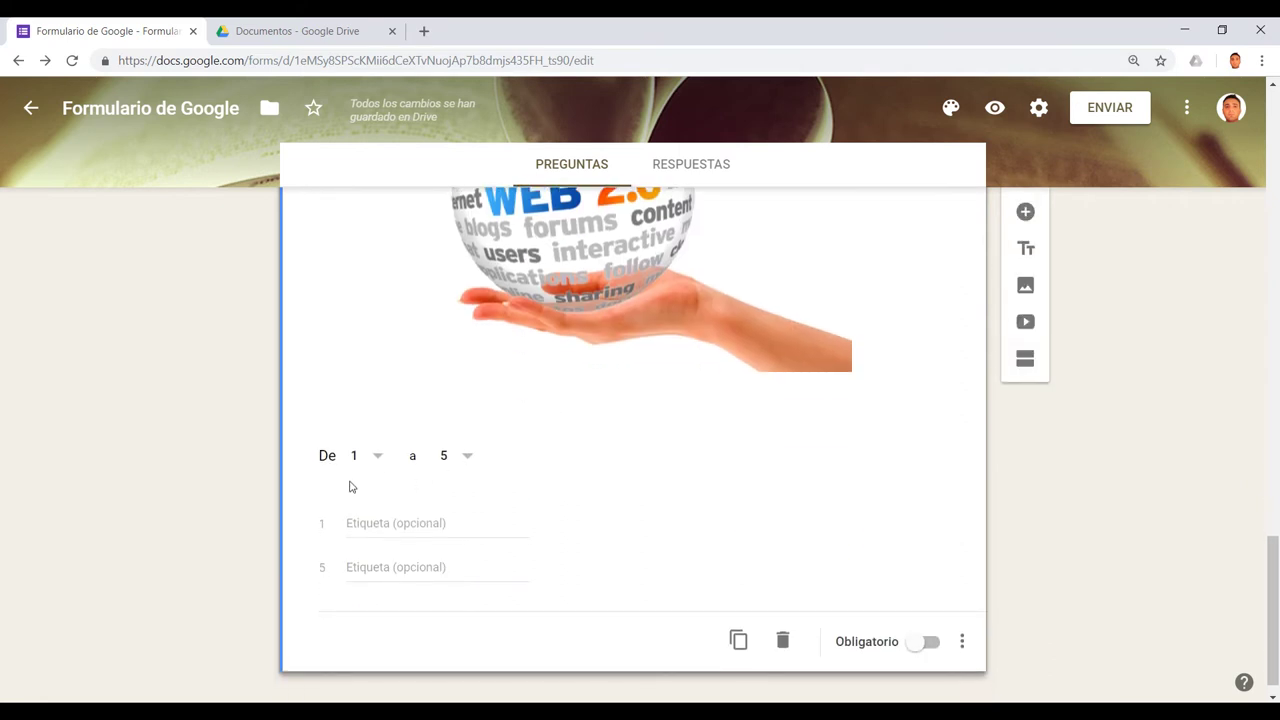
click(378, 462)
click(376, 456)
click(465, 461)
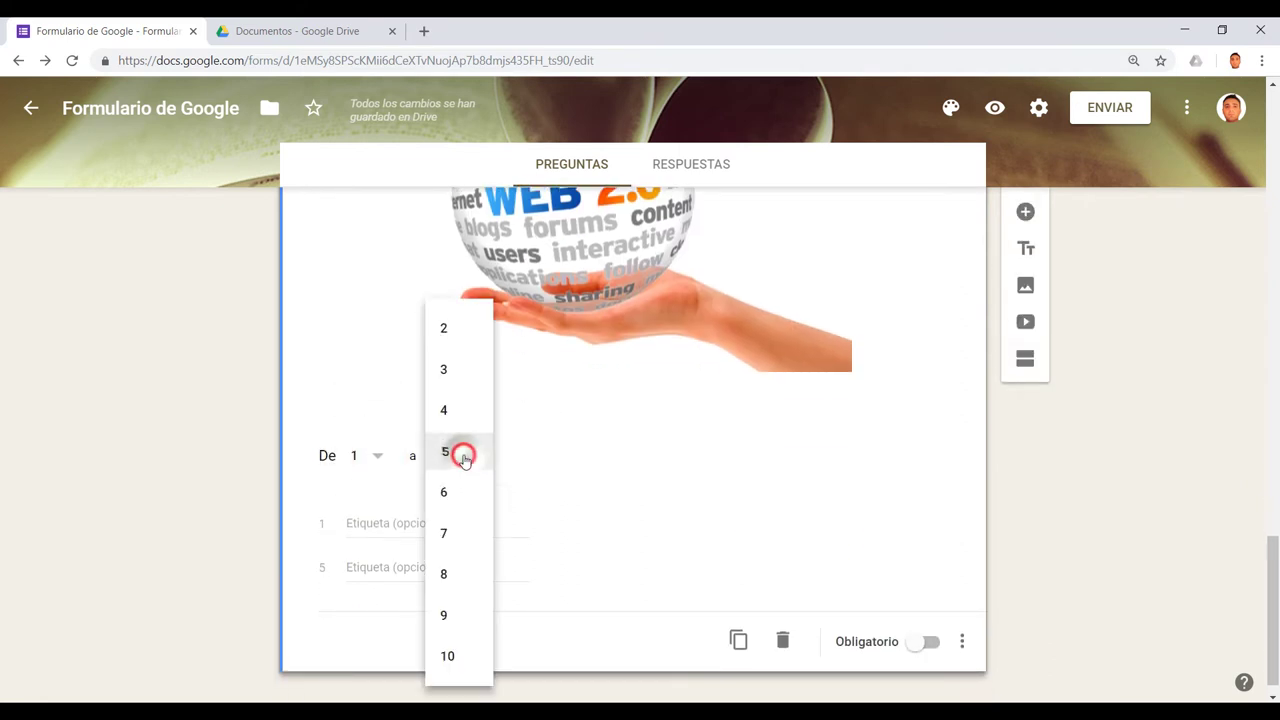
click(451, 649)
Step: Label the low end of the scale "Poco" and the high end "Mucho"
click(391, 522)
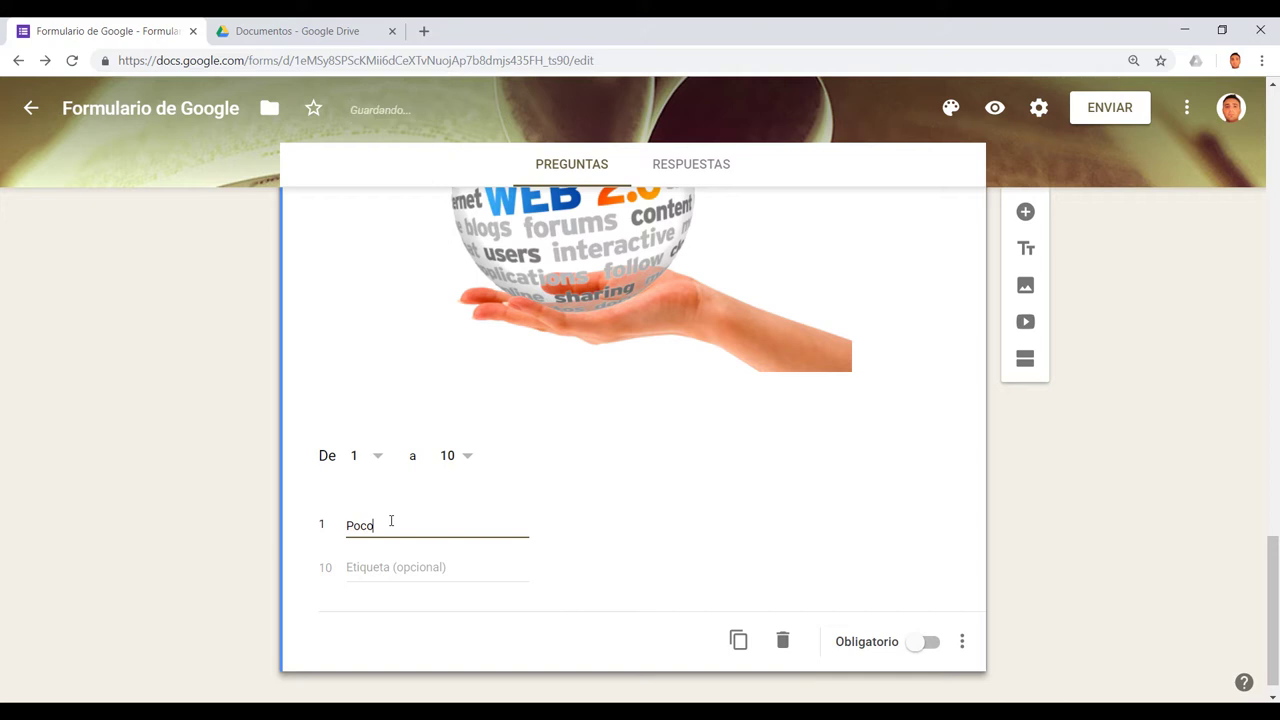
click(377, 561)
text(Mucho)
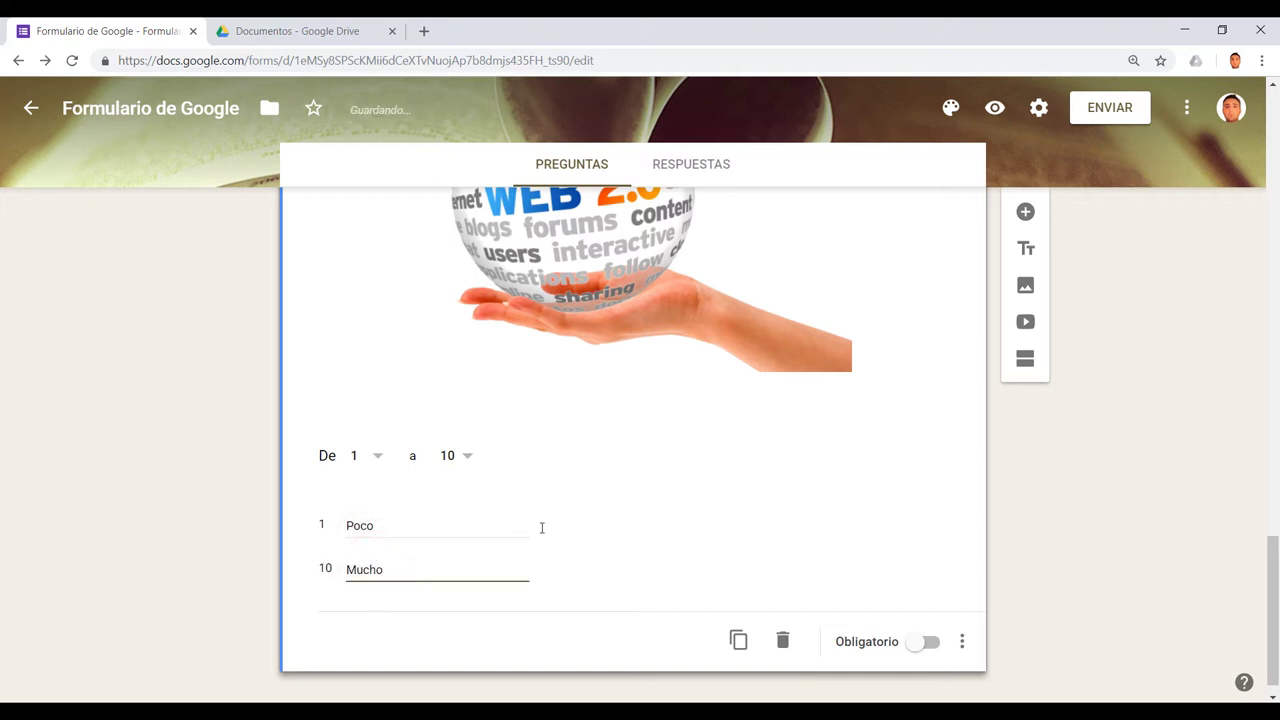
Step: Preview the form, try several ratings on the linear scale ending with 10, and leave the preview without submitting
scroll(790, 382, up, 4)
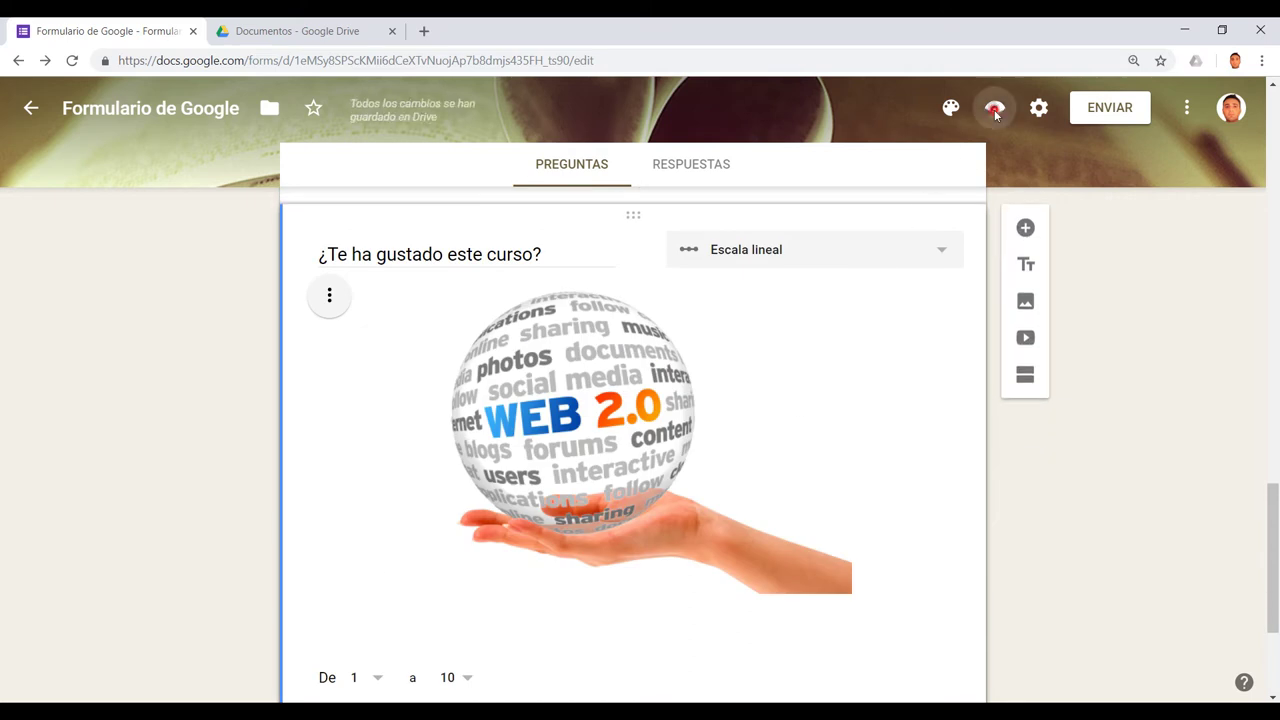
click(994, 107)
scroll(640, 385, down, 15)
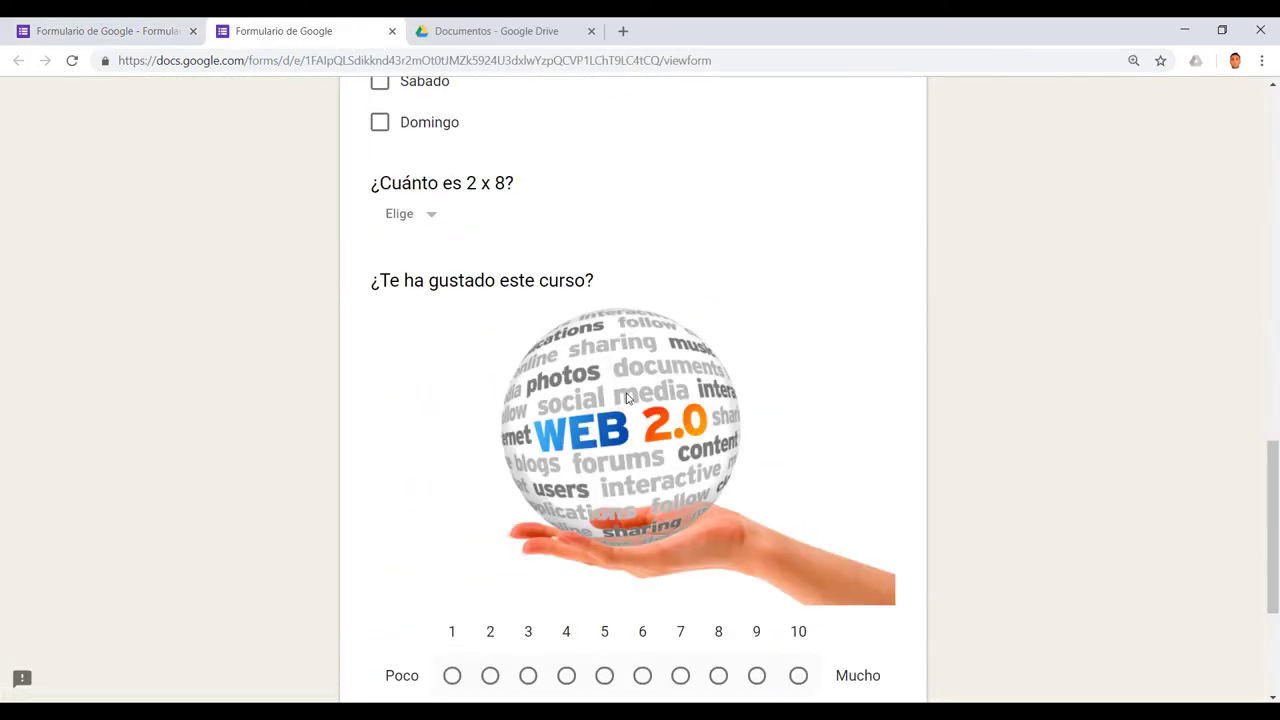
scroll(620, 396, up, 1)
click(490, 448)
click(528, 448)
click(572, 449)
click(798, 450)
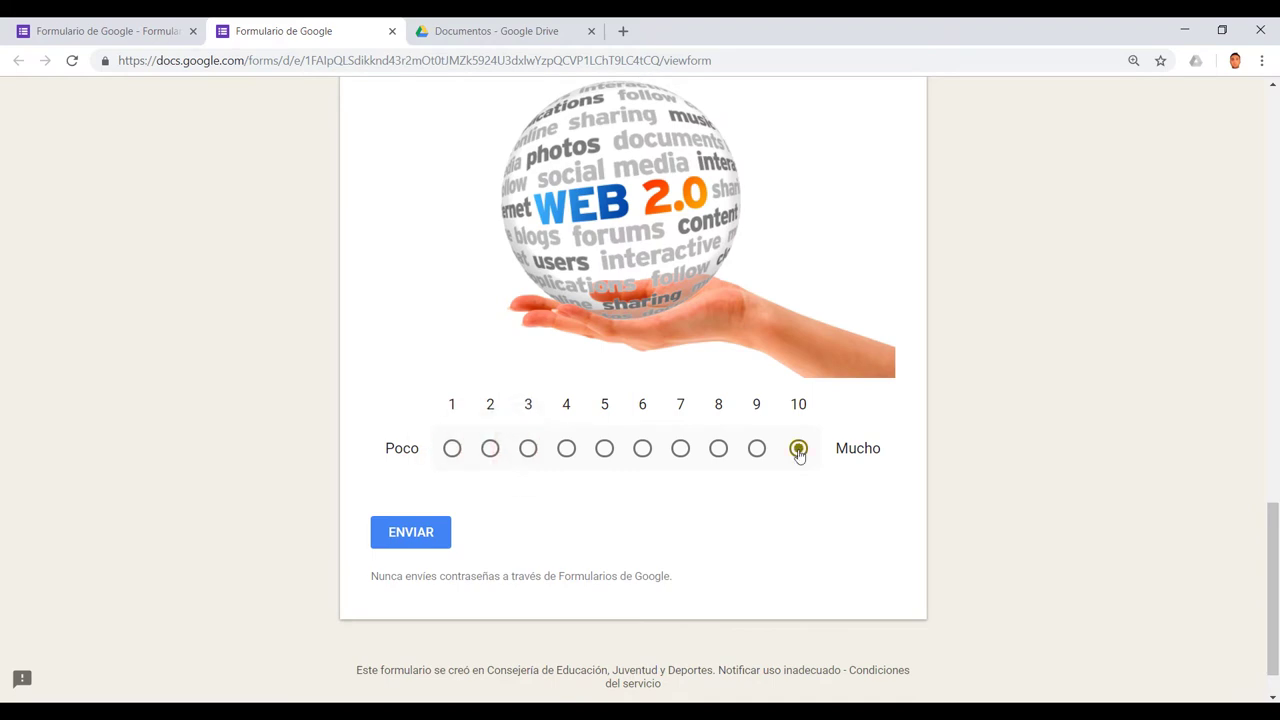
click(392, 32)
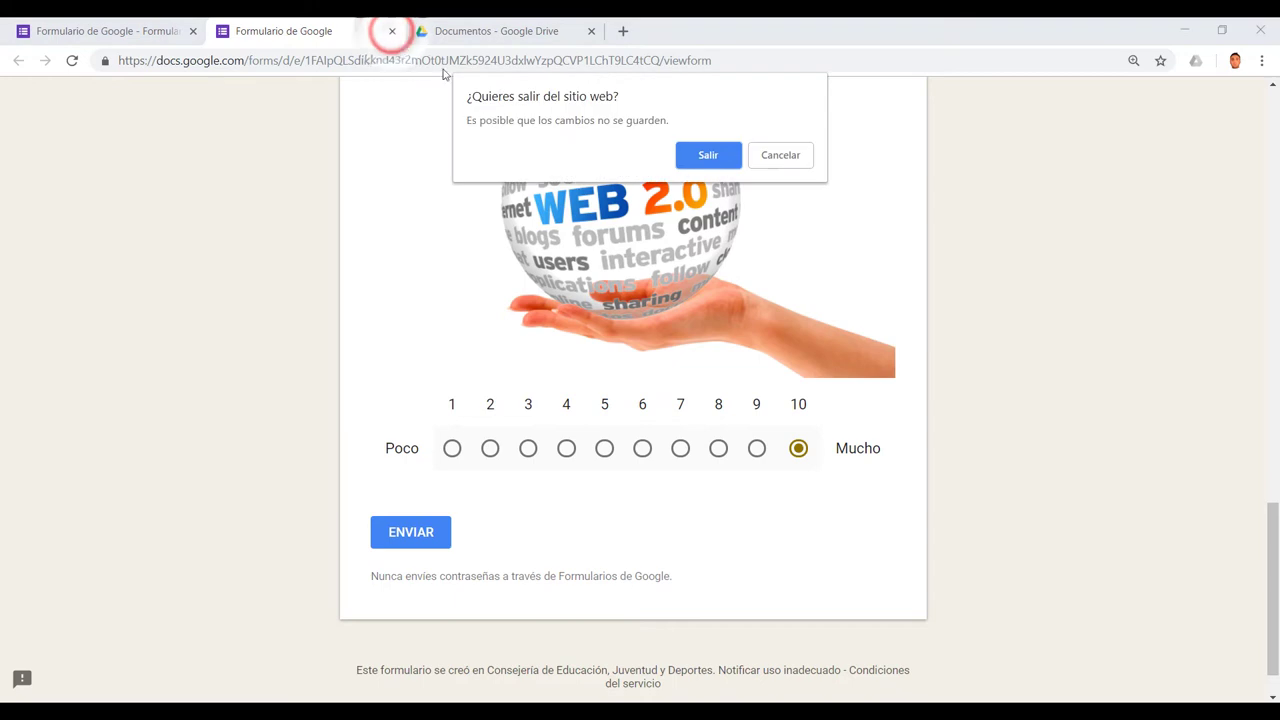
click(708, 156)
click(145, 31)
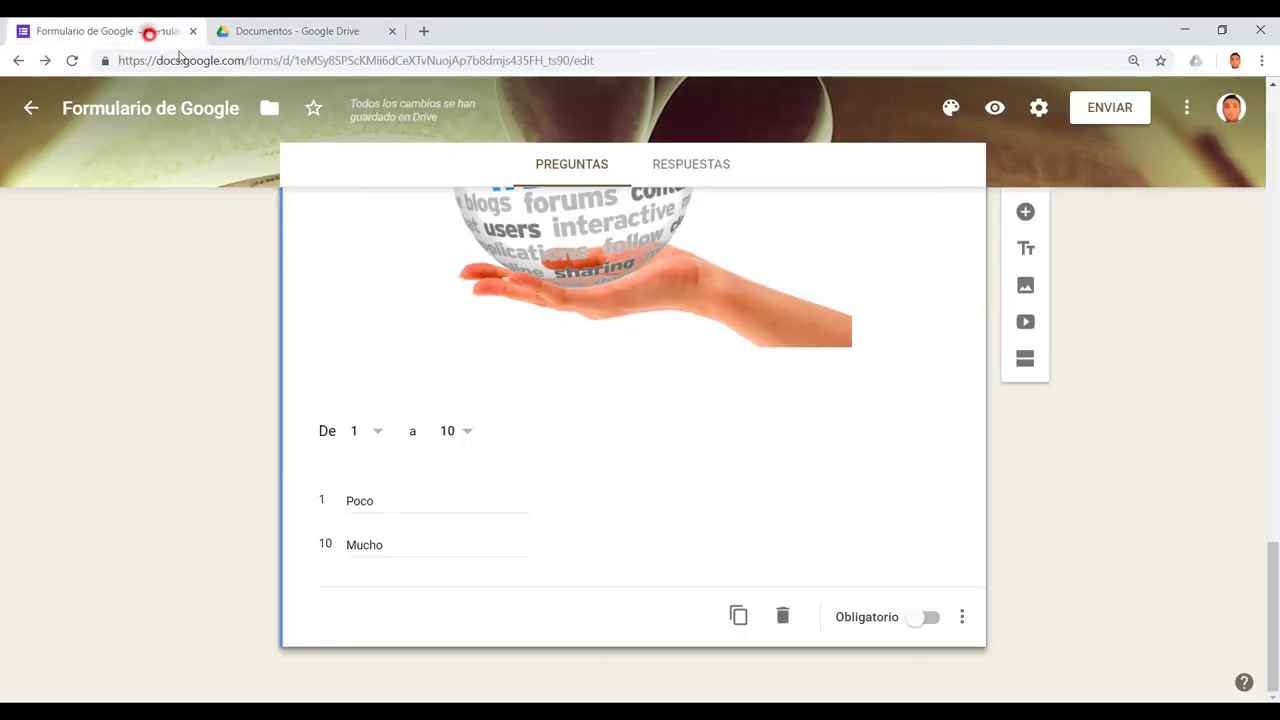
Step: Add a "Cuadrícula de varias opciones" question titled "Escoge una hora de tutoría"
click(1025, 213)
click(792, 452)
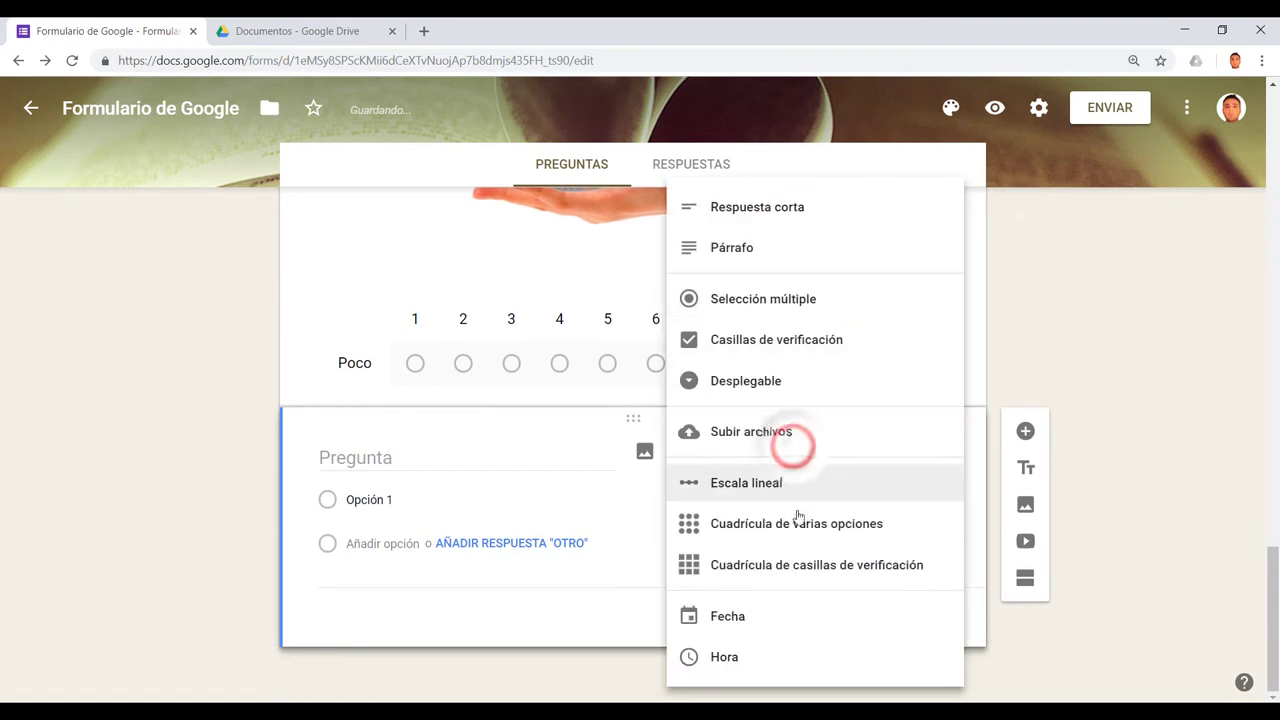
click(800, 521)
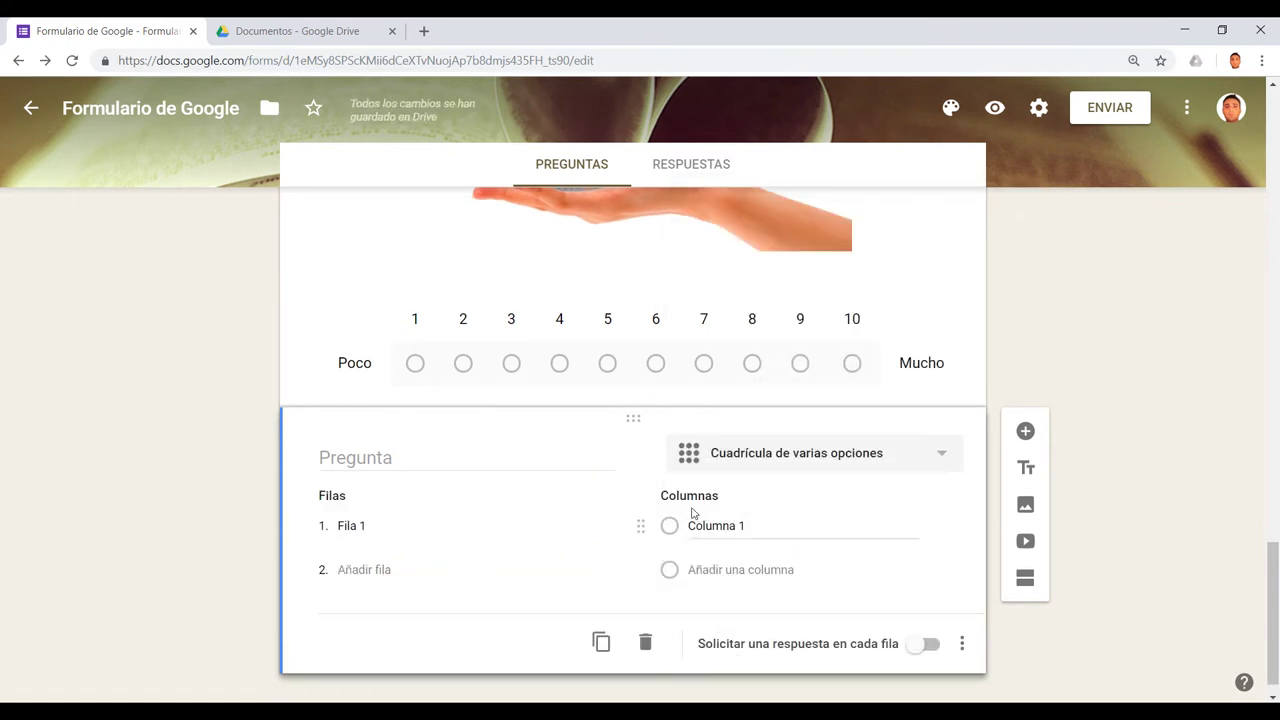
click(408, 464)
text(Escoge una hora de tutoría)
Step: Name the grid's columns Lunes, Martes, Miércoles, Jueves and Viernes
click(703, 526)
text(L)
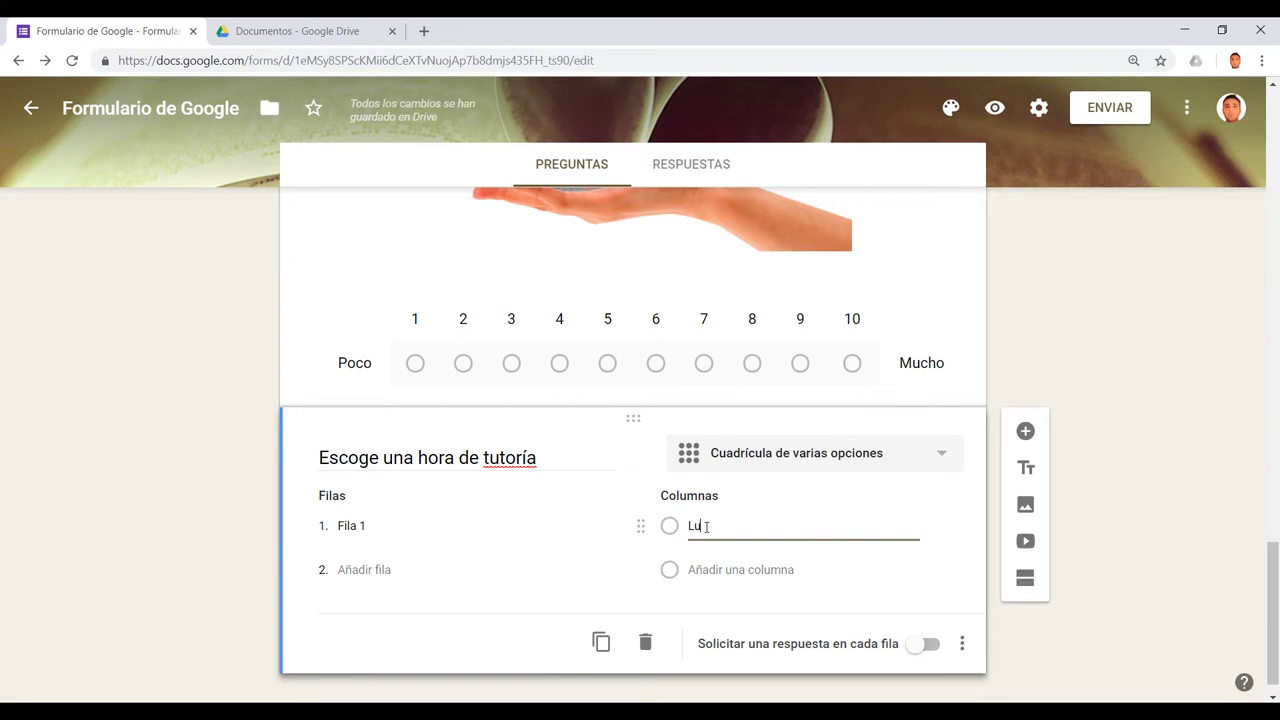
key(Return)
text(Martes)
key(Return)
text(Miércoles Jueves Viernes)
Step: Name the grid's rows 9:00, 10:00, 11:00, 12:00 and 13:00
click(407, 520)
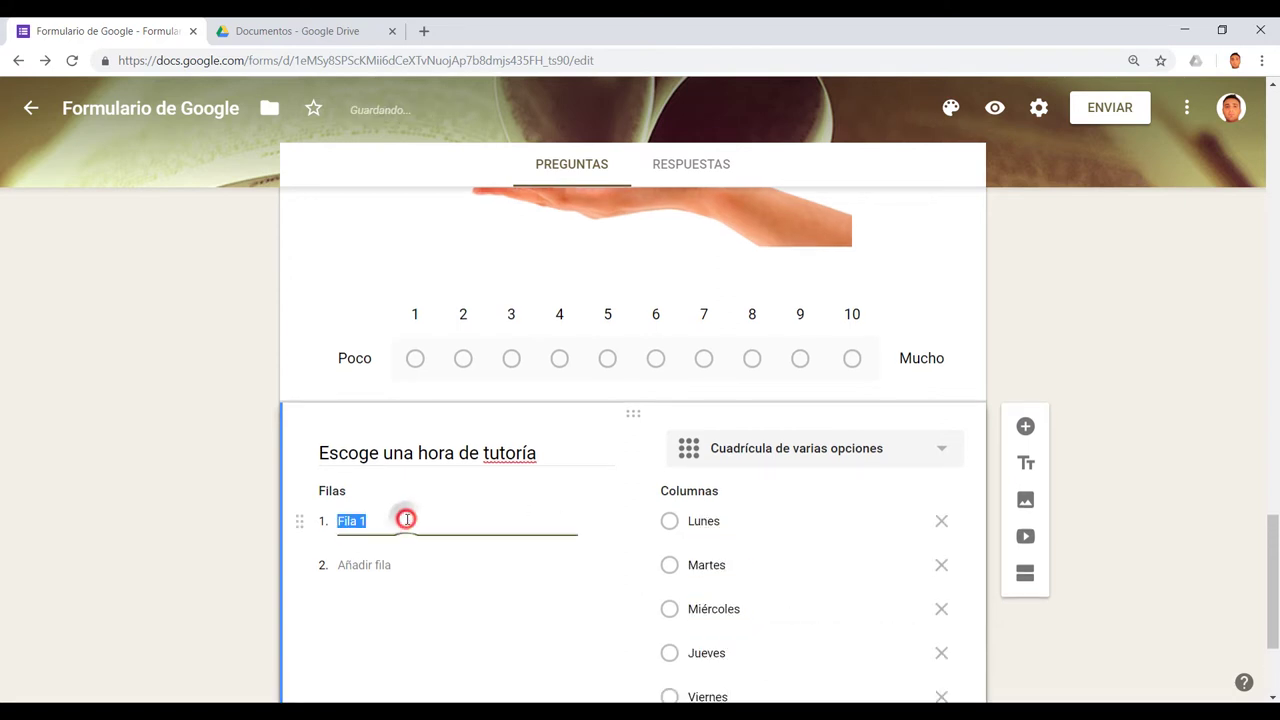
text(9)
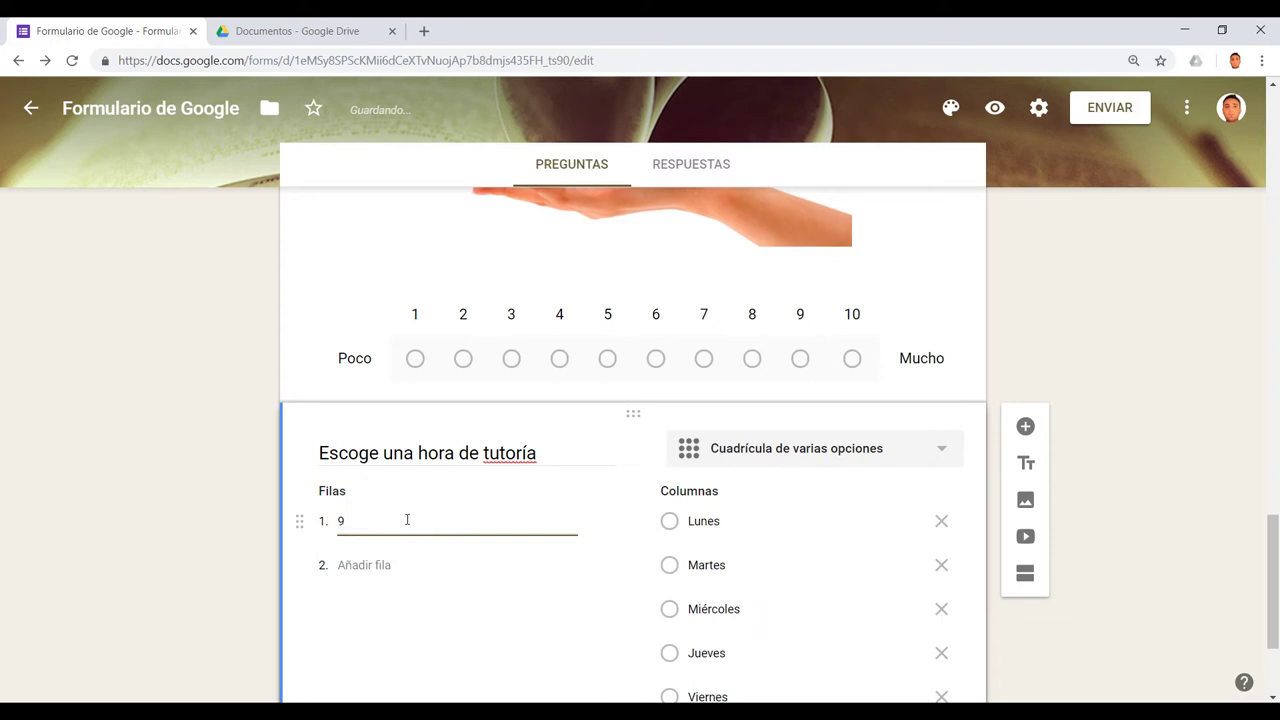
text(:00)
key(Return)
text(10:00 11:00 12:00 13:00)
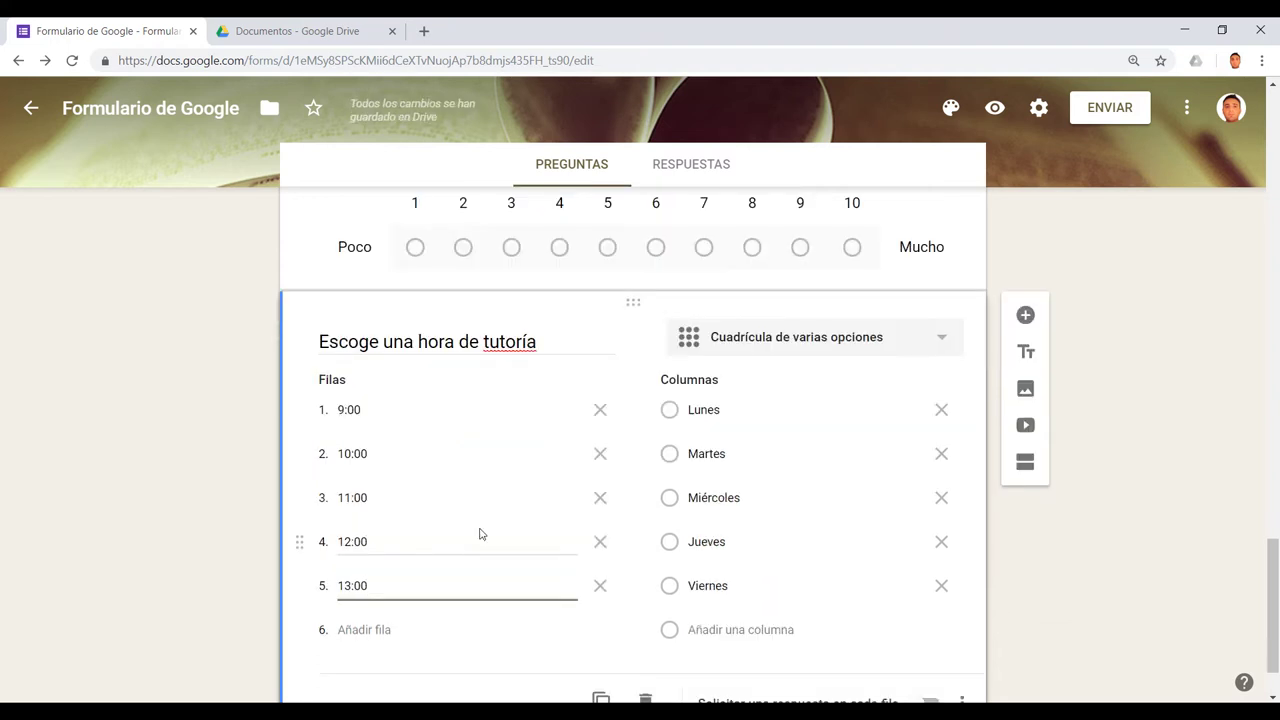
Step: Preview the form and try each weekday in the tutoring grid's 9:00 row, ending on Lunes
click(993, 110)
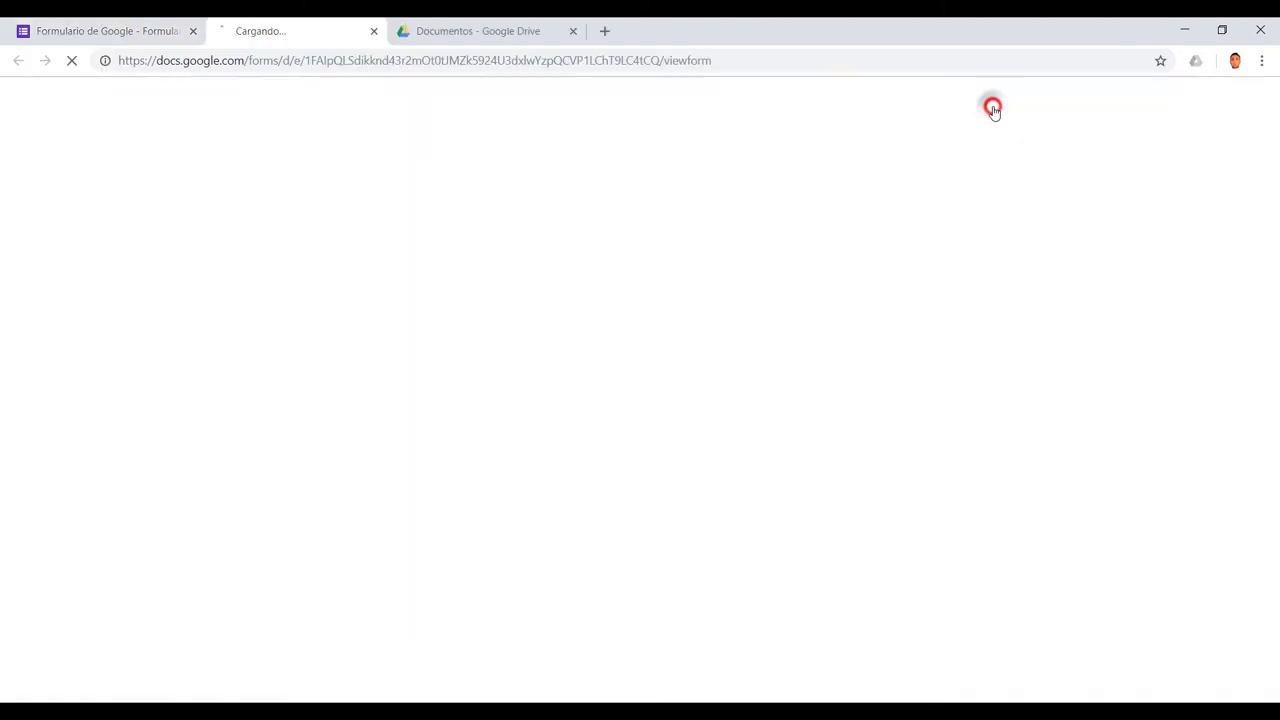
scroll(706, 458, down, 10)
scroll(706, 458, down, 10)
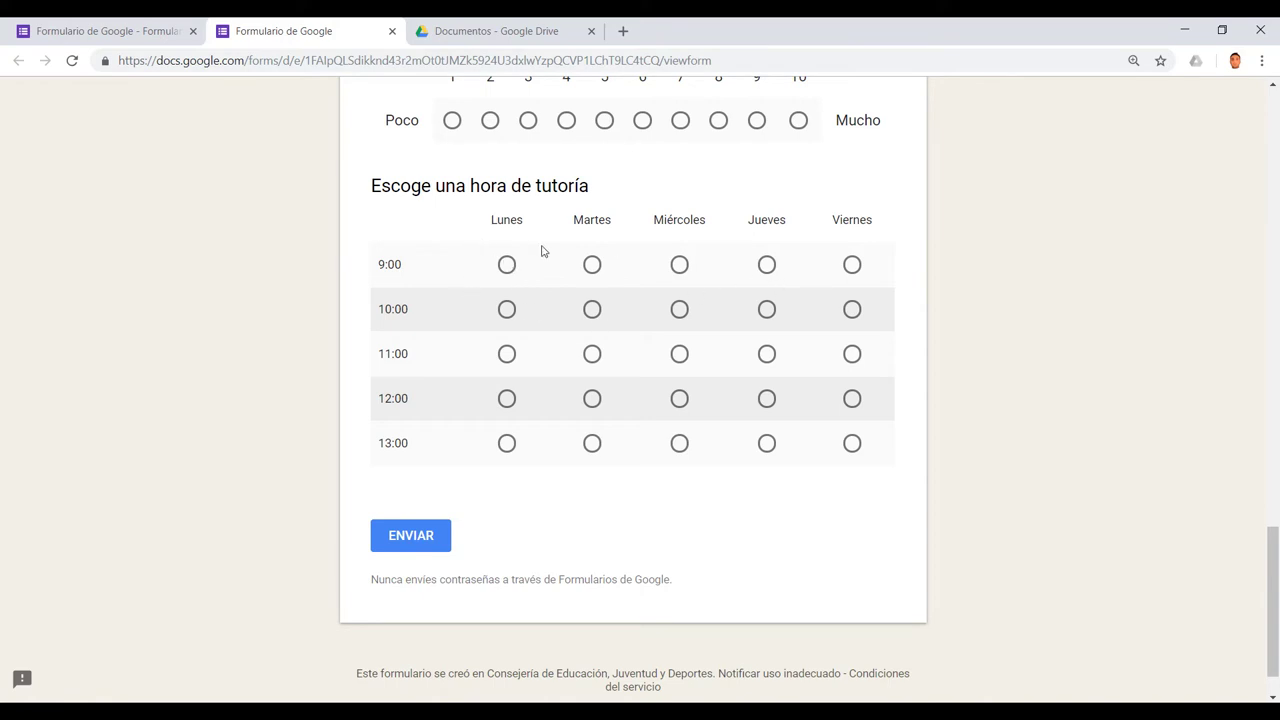
click(507, 264)
click(592, 264)
click(680, 266)
click(767, 266)
click(856, 266)
click(507, 265)
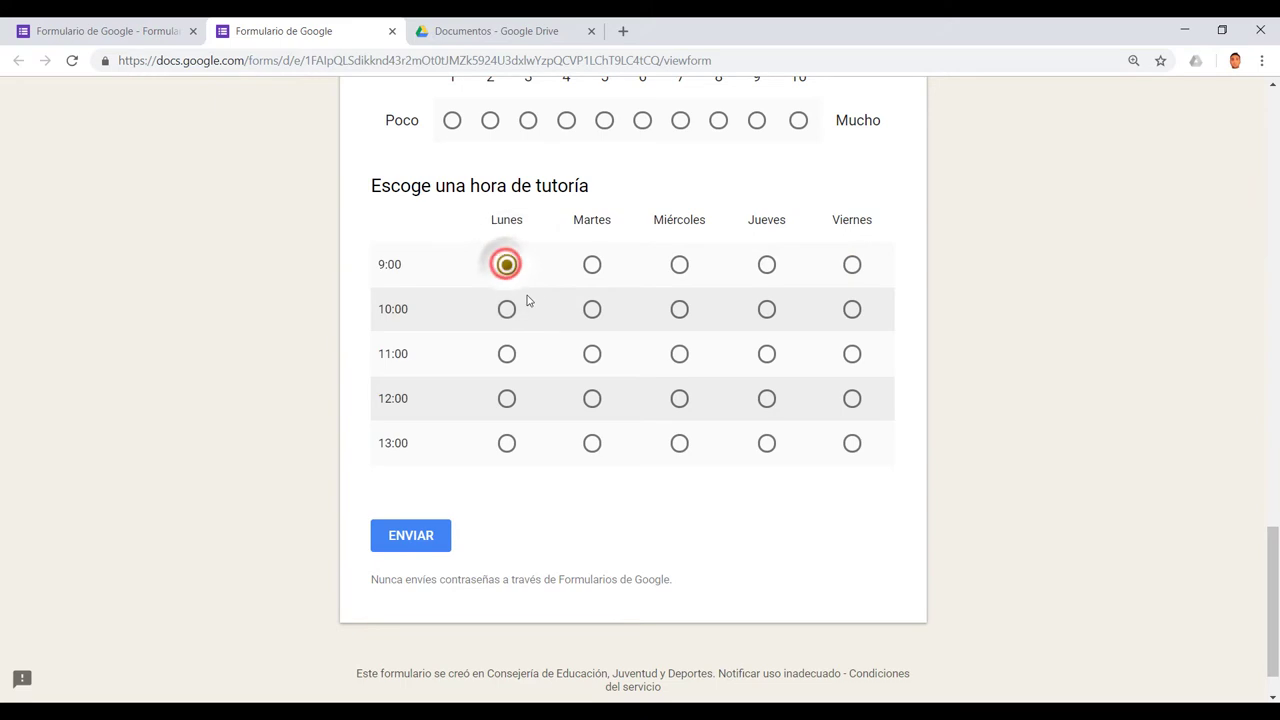
Step: Choose Lunes for the hours from 10:00 to 13:00 as well, and leave the preview without submitting
click(507, 353)
click(506, 398)
click(507, 443)
click(507, 399)
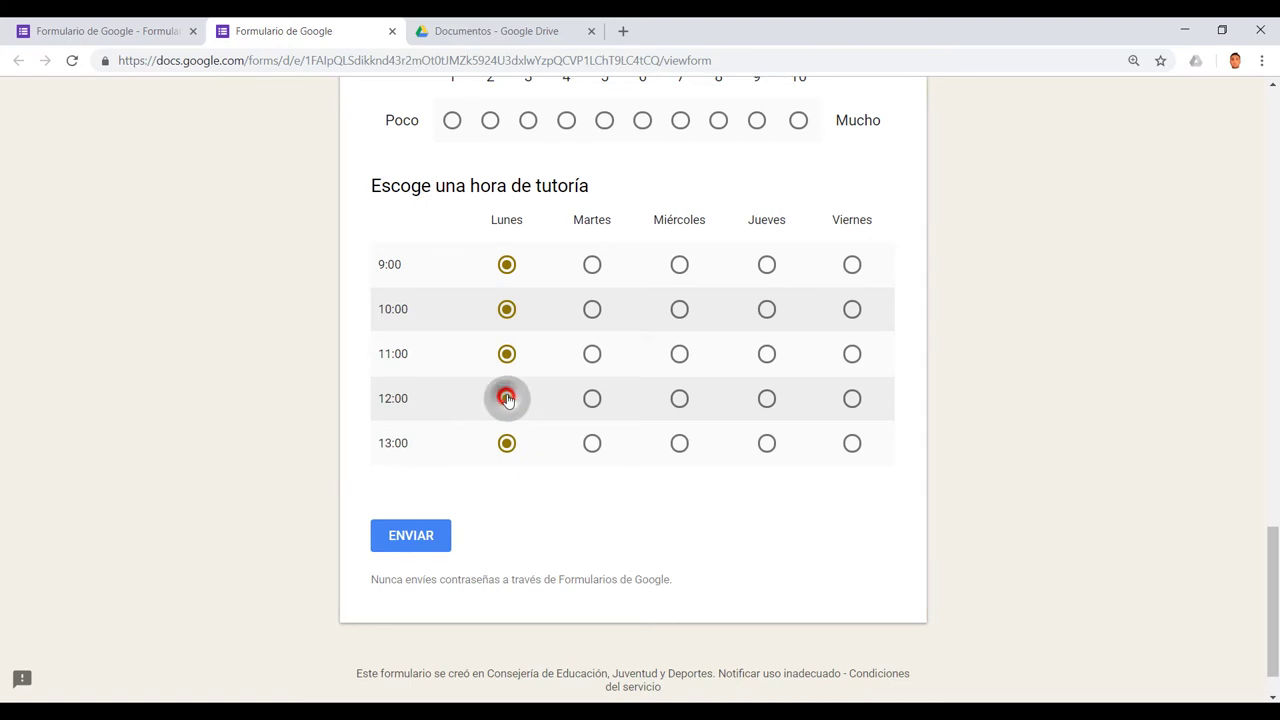
click(391, 31)
click(706, 151)
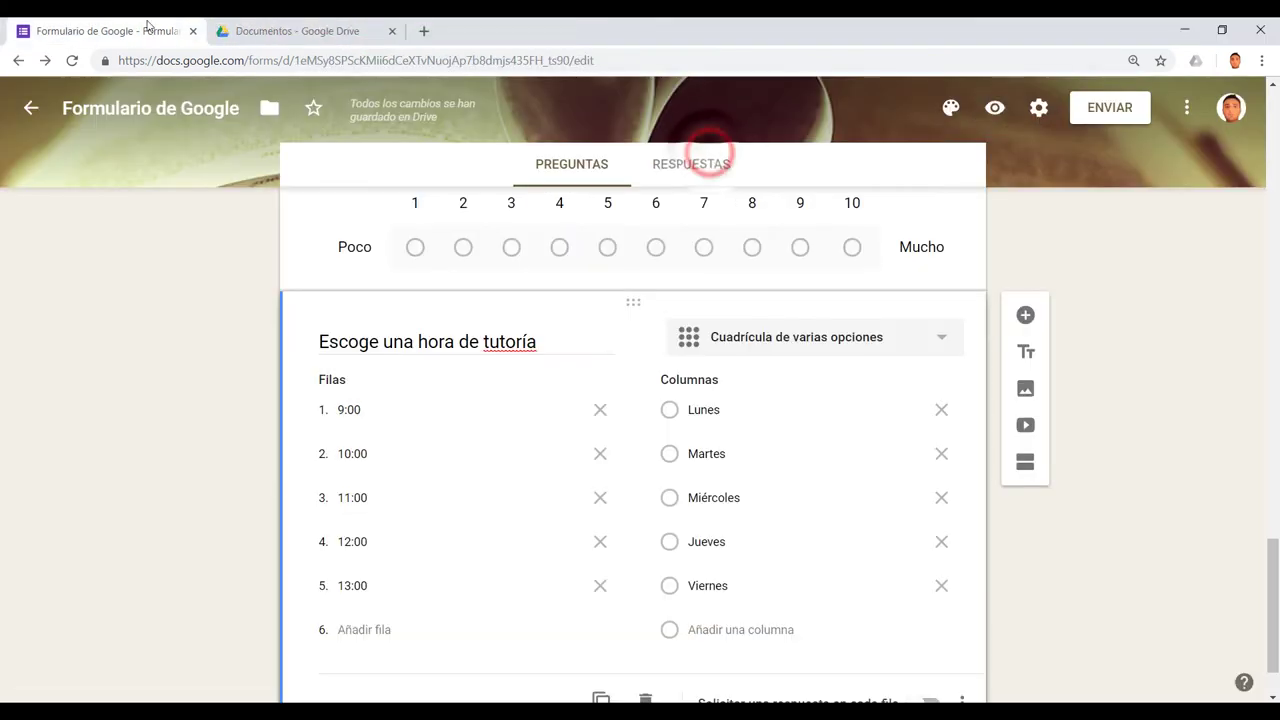
scroll(609, 309, down, 1)
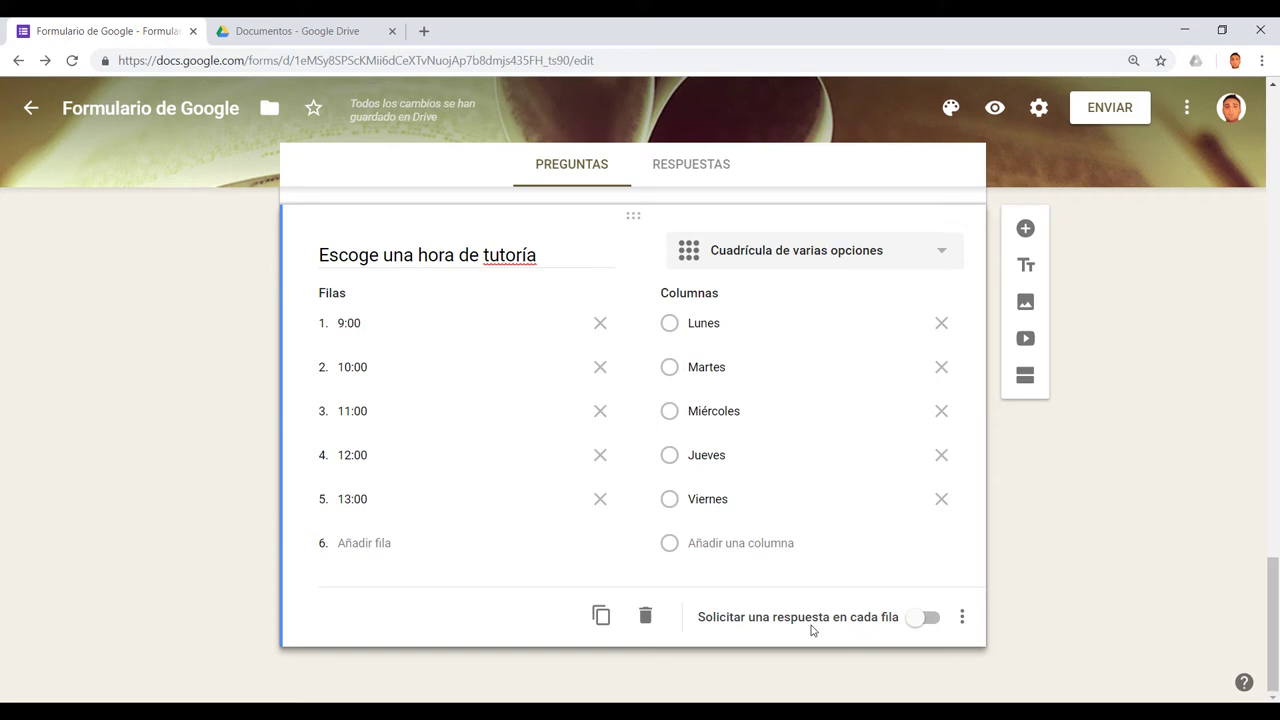
click(964, 620)
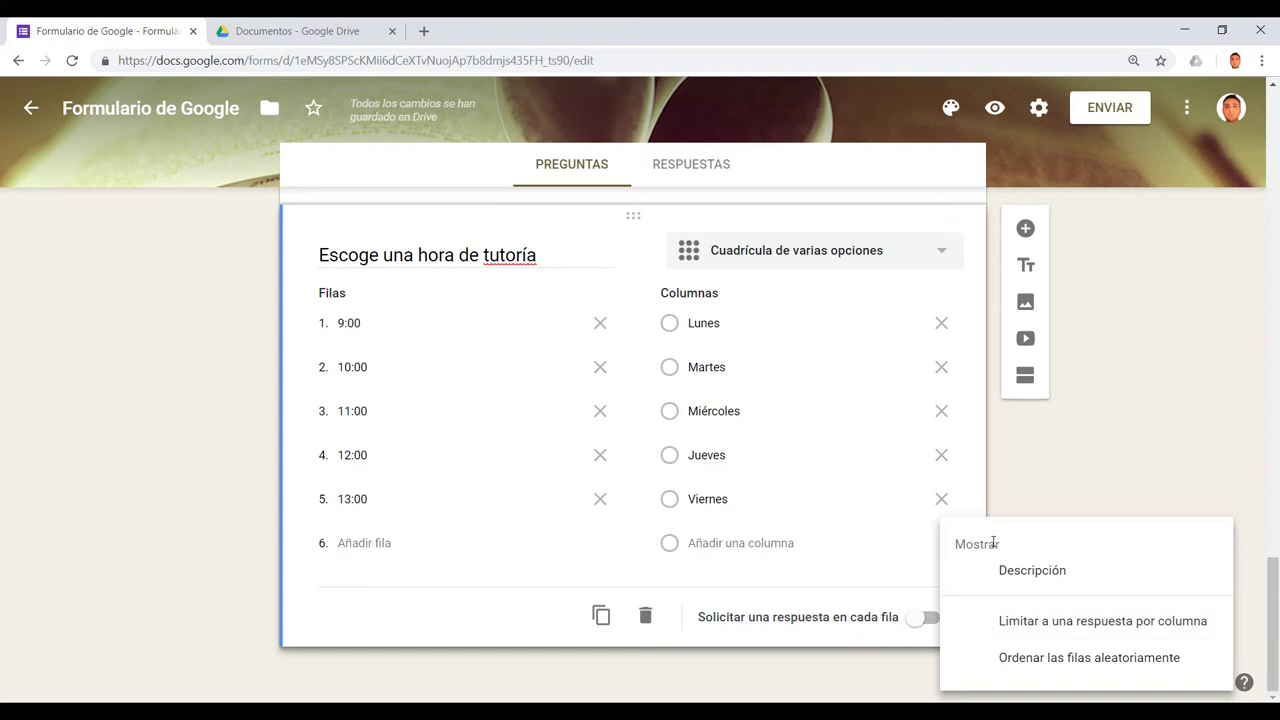
click(946, 255)
click(945, 255)
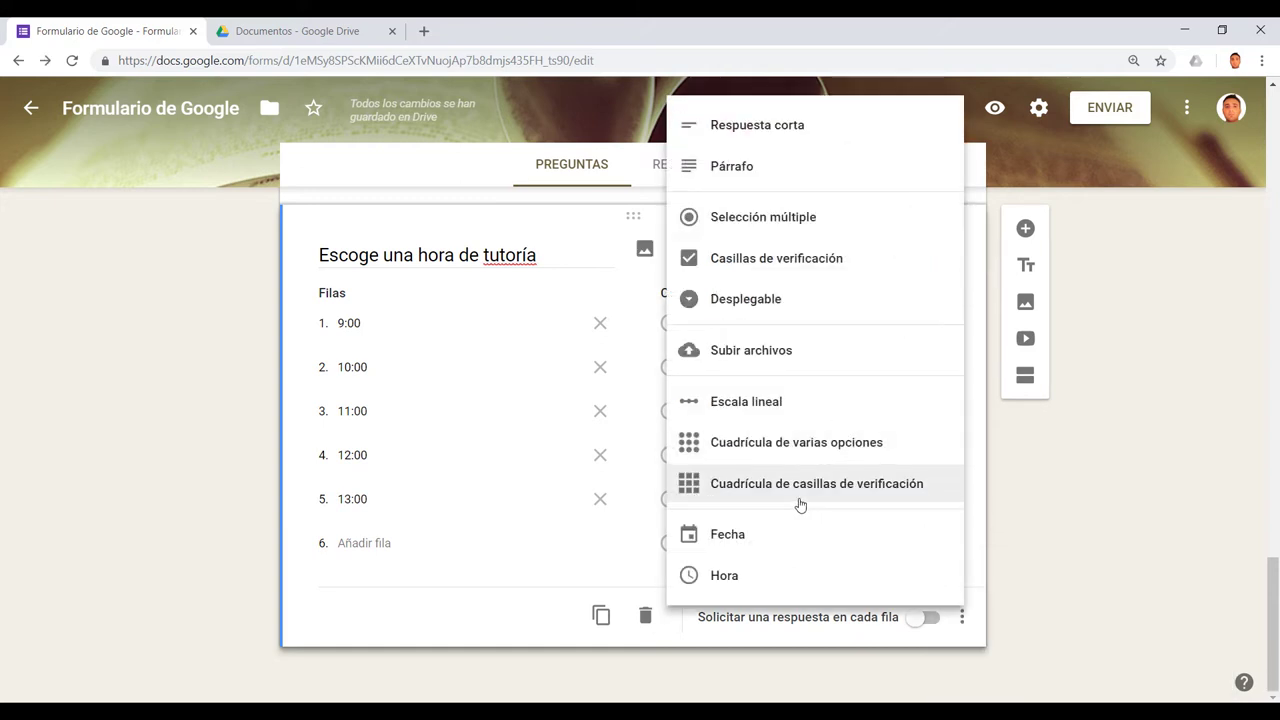
click(1134, 491)
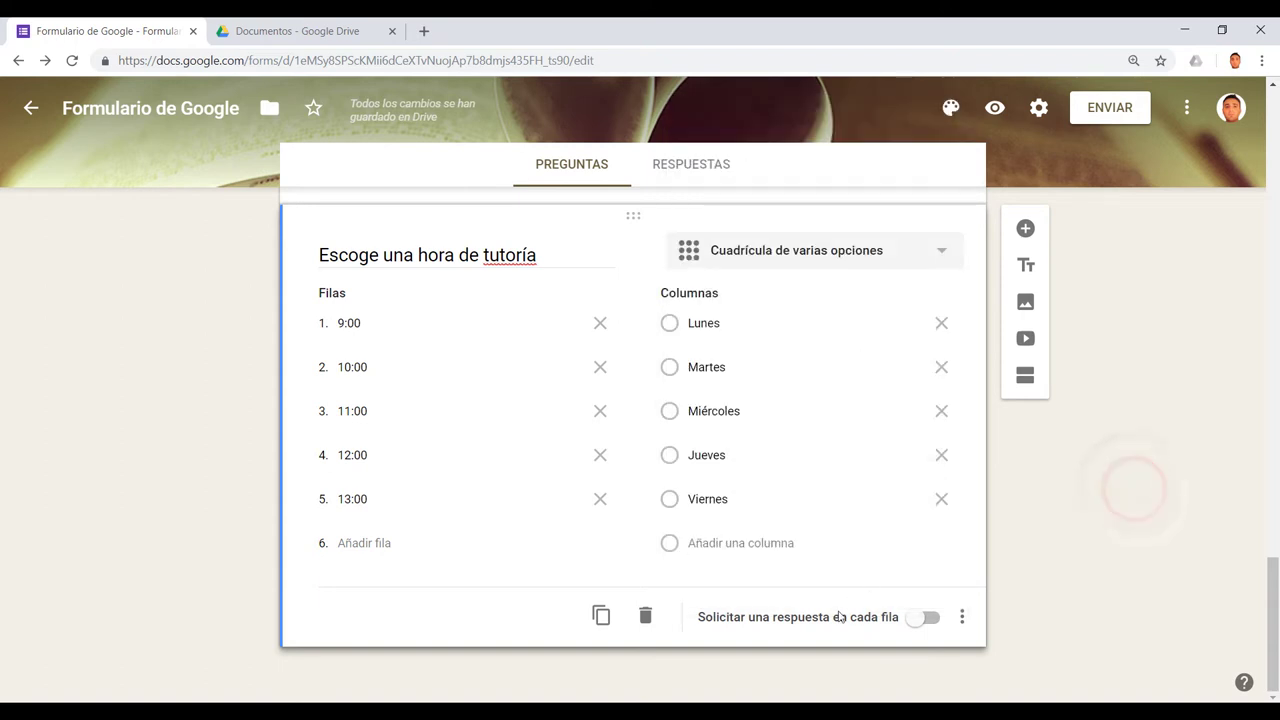
Step: Duplicate the tutoring-hour question and change the copy's type to "Cuadrícula de casillas de verificación"
click(601, 617)
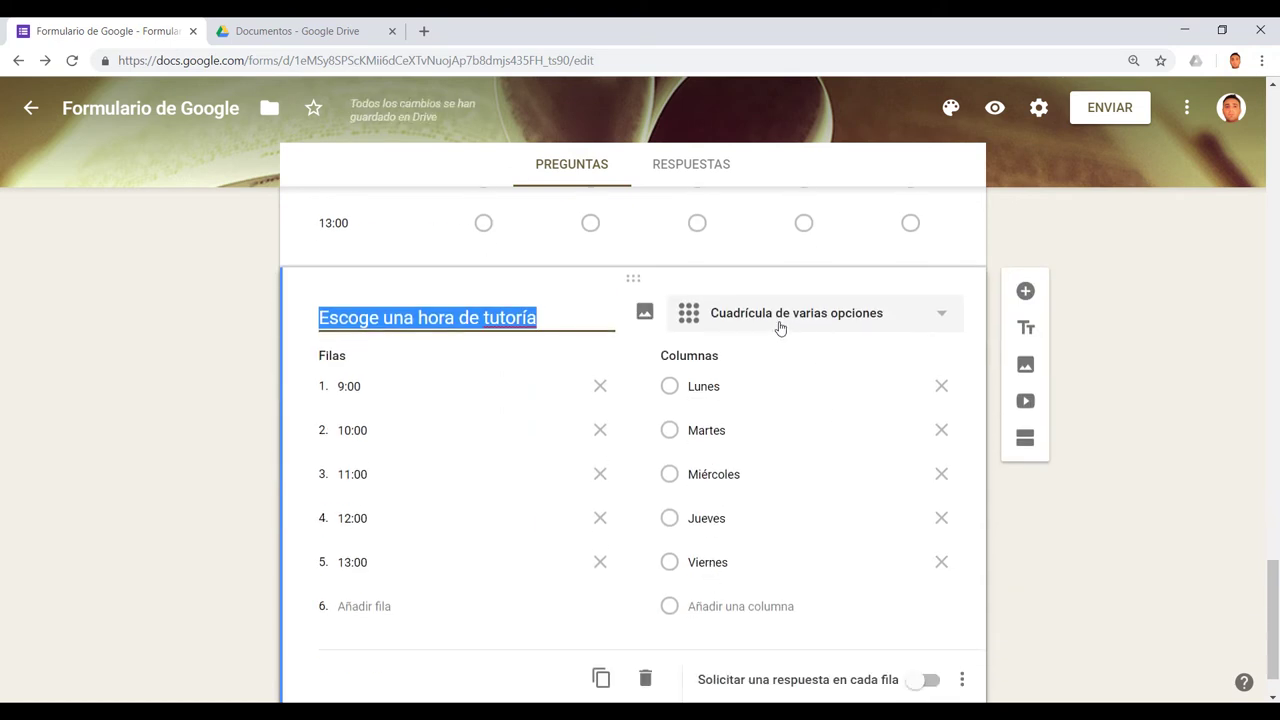
click(804, 321)
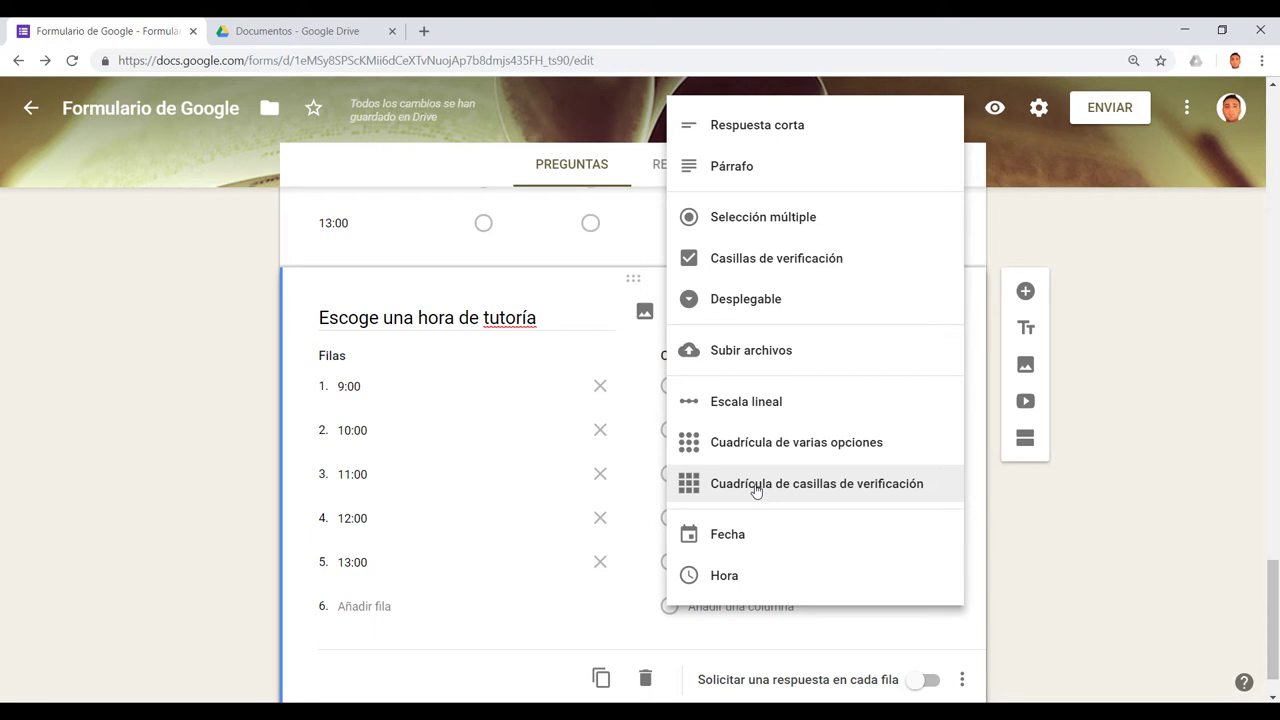
click(756, 488)
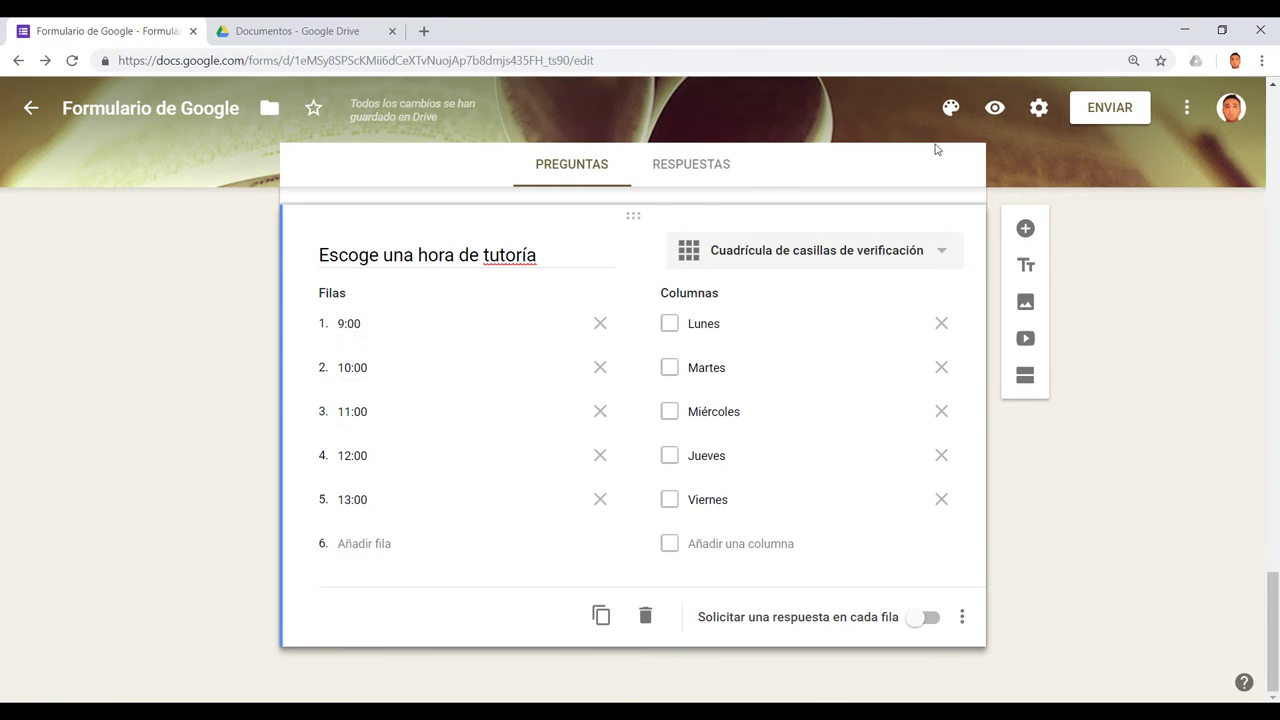
Step: Preview the form and compare the multiple-choice tutoring grid with the checkbox grid
click(995, 110)
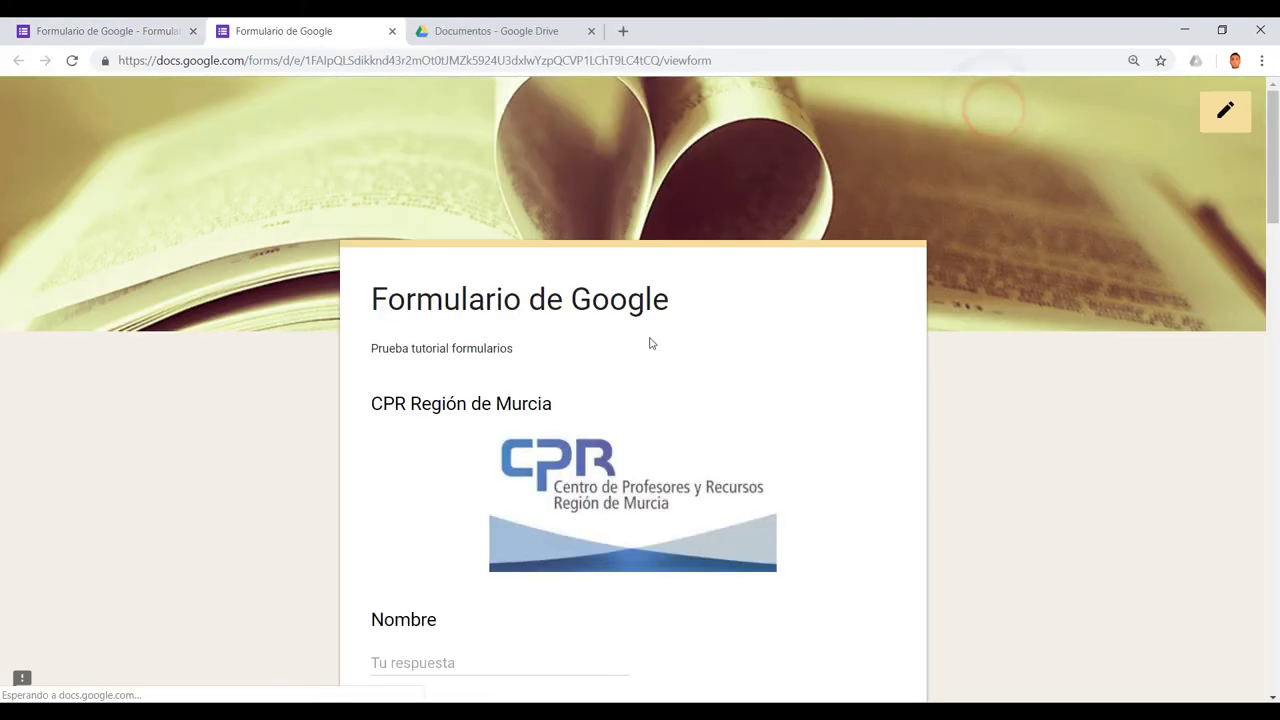
scroll(649, 340, down, 10)
scroll(652, 355, down, 10)
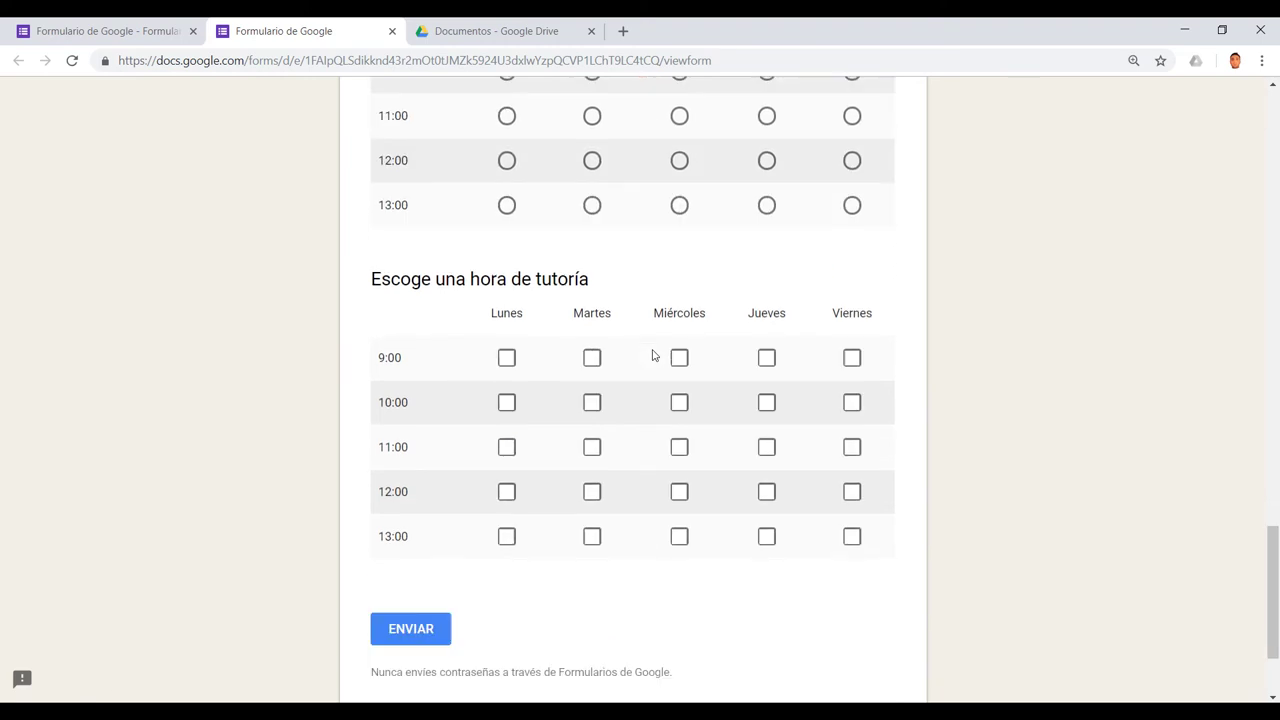
scroll(570, 335, up, 3)
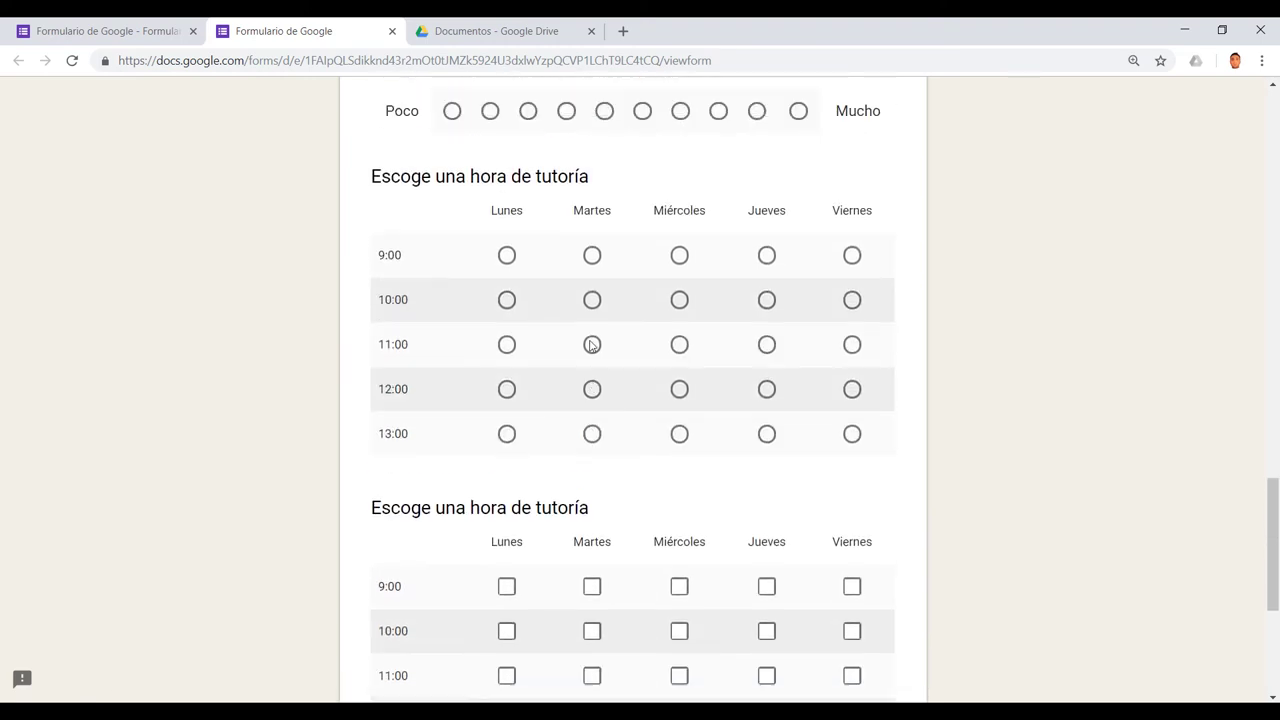
scroll(598, 330, down, 1)
scroll(598, 330, down, 1)
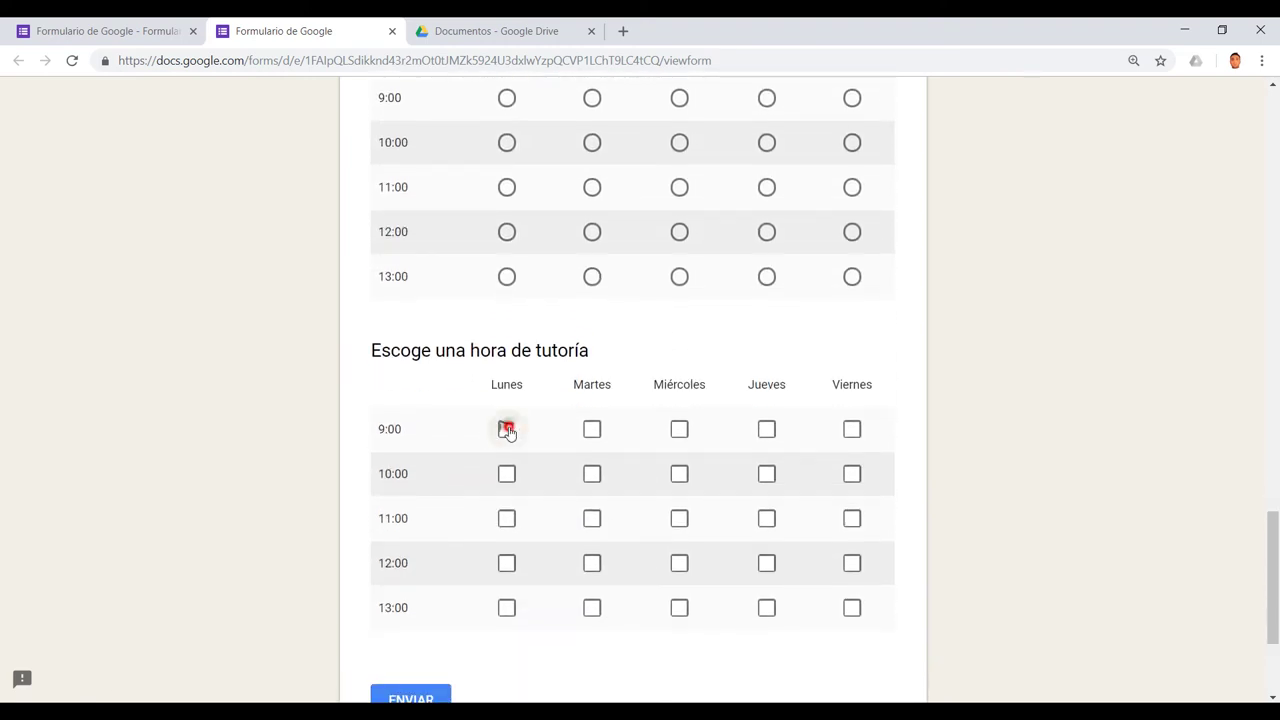
Step: In the checkbox grid, tick 9:00 and 10:00 for Lunes, Martes and Miércoles plus 11:00 for Martes, and leave the preview without submitting
click(507, 429)
scroll(507, 420, up, 1)
click(592, 484)
click(592, 529)
click(507, 529)
click(592, 573)
click(679, 529)
click(679, 484)
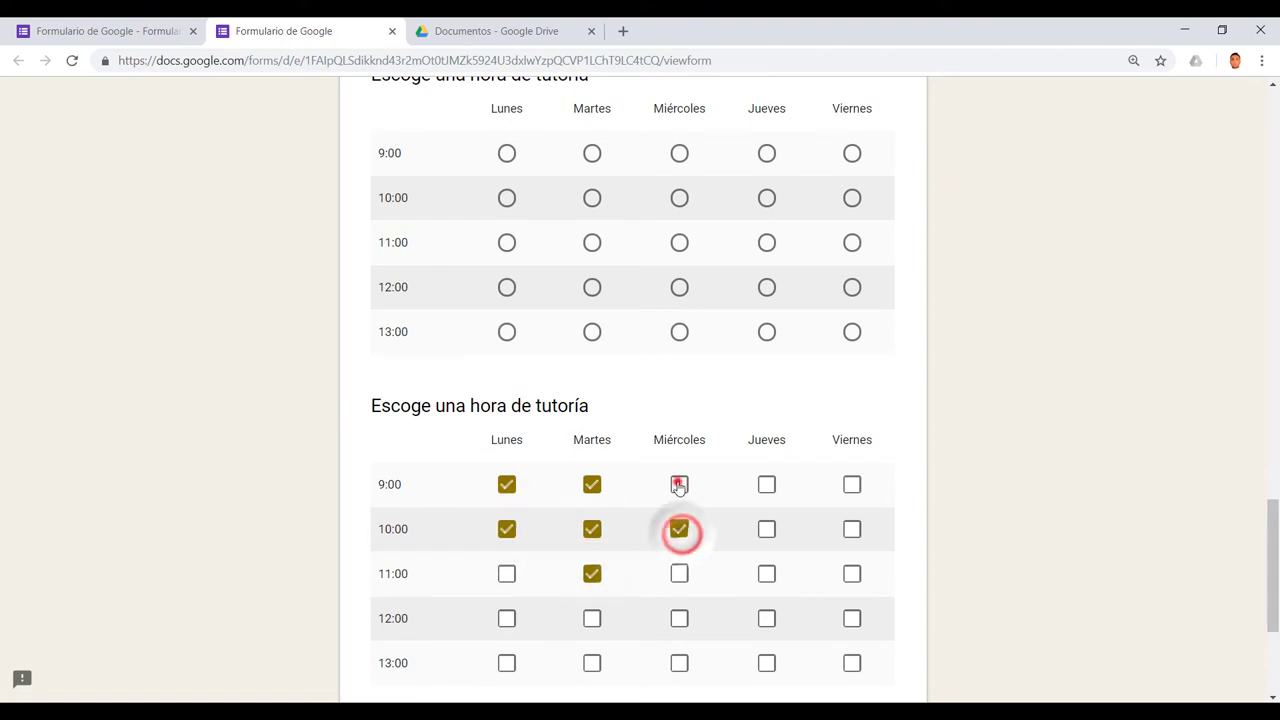
click(392, 31)
click(708, 153)
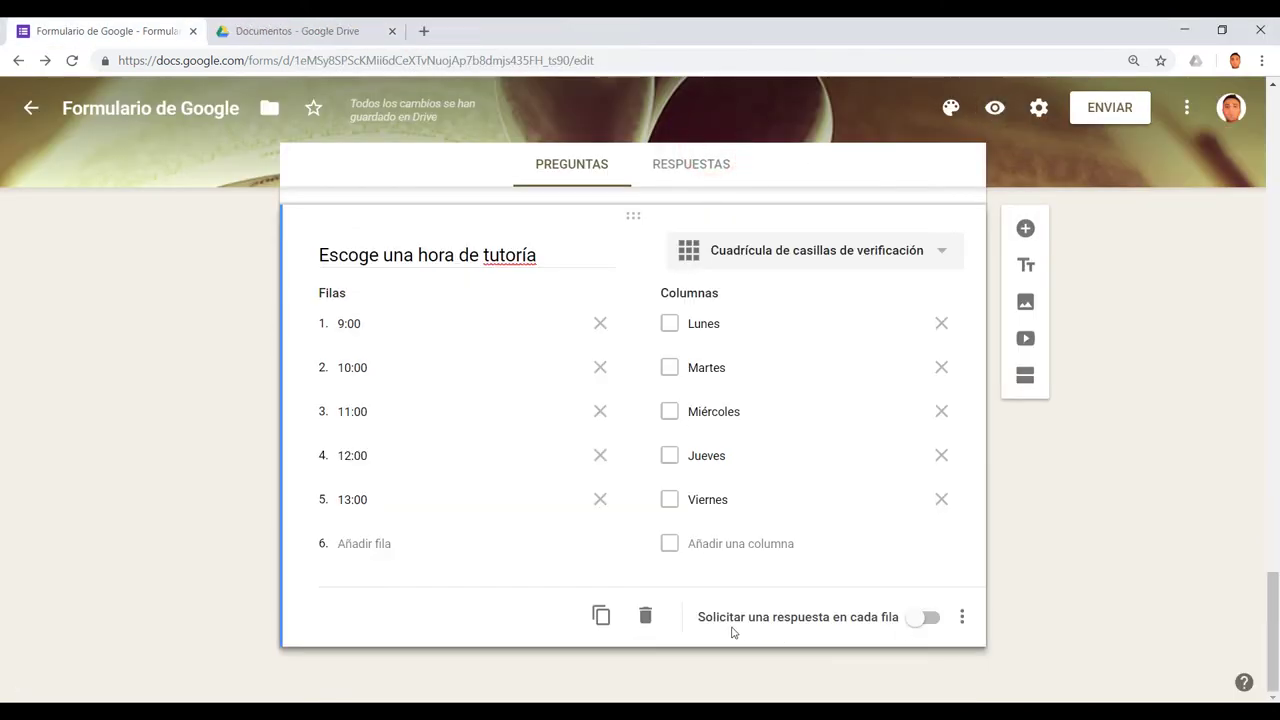
Step: Check the additional options available for the checkbox grid question
click(962, 618)
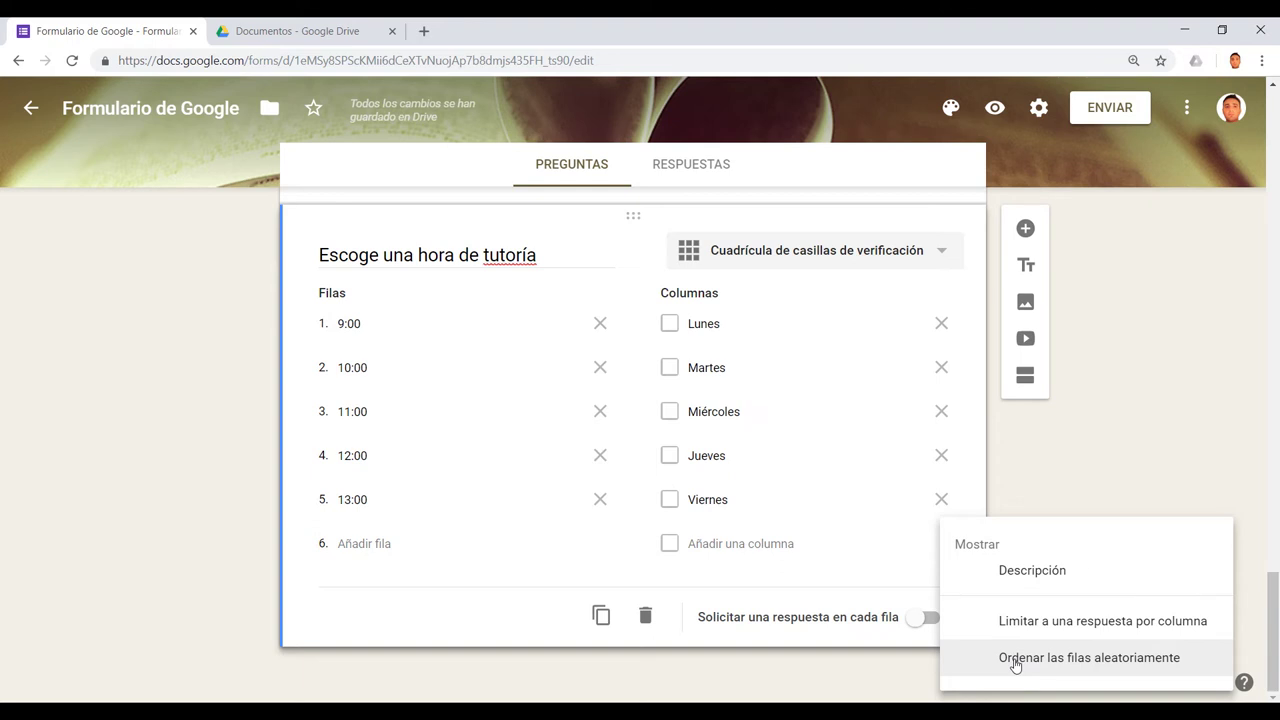
click(1046, 474)
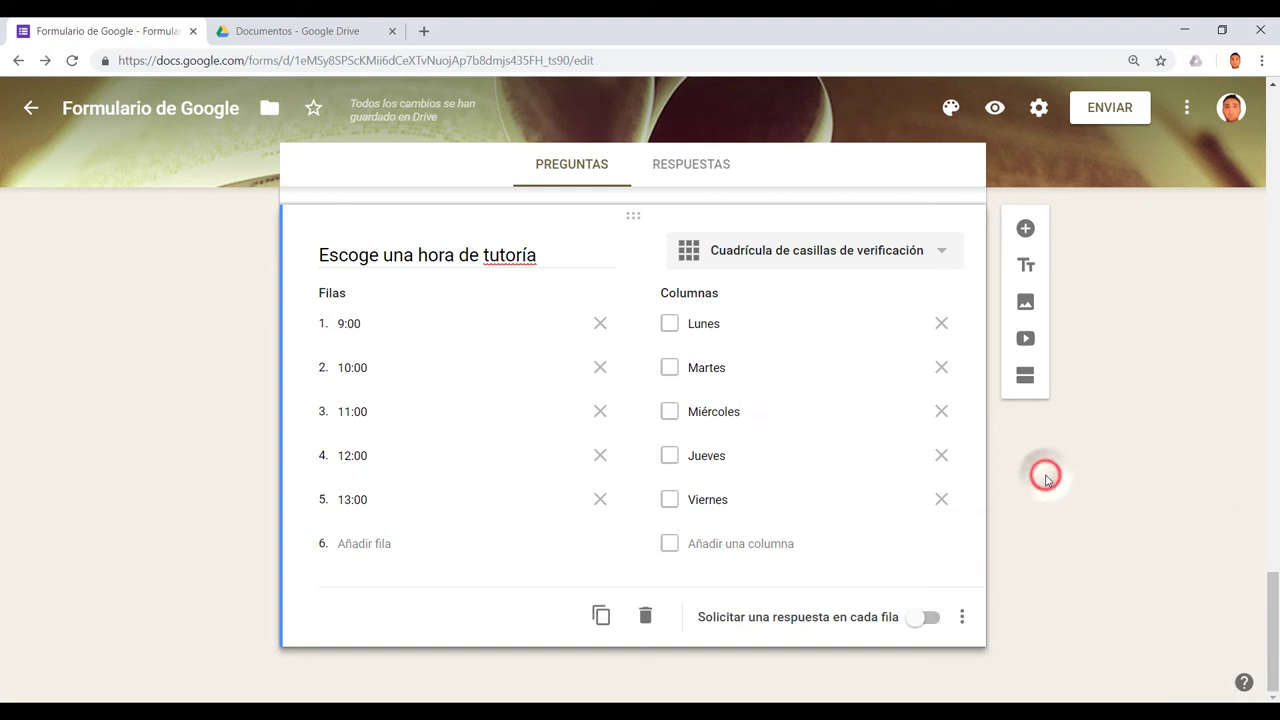
Step: Add a question of type "Fecha" titled "Fecha de nacimiento" after the multiple-choice grid
click(1025, 219)
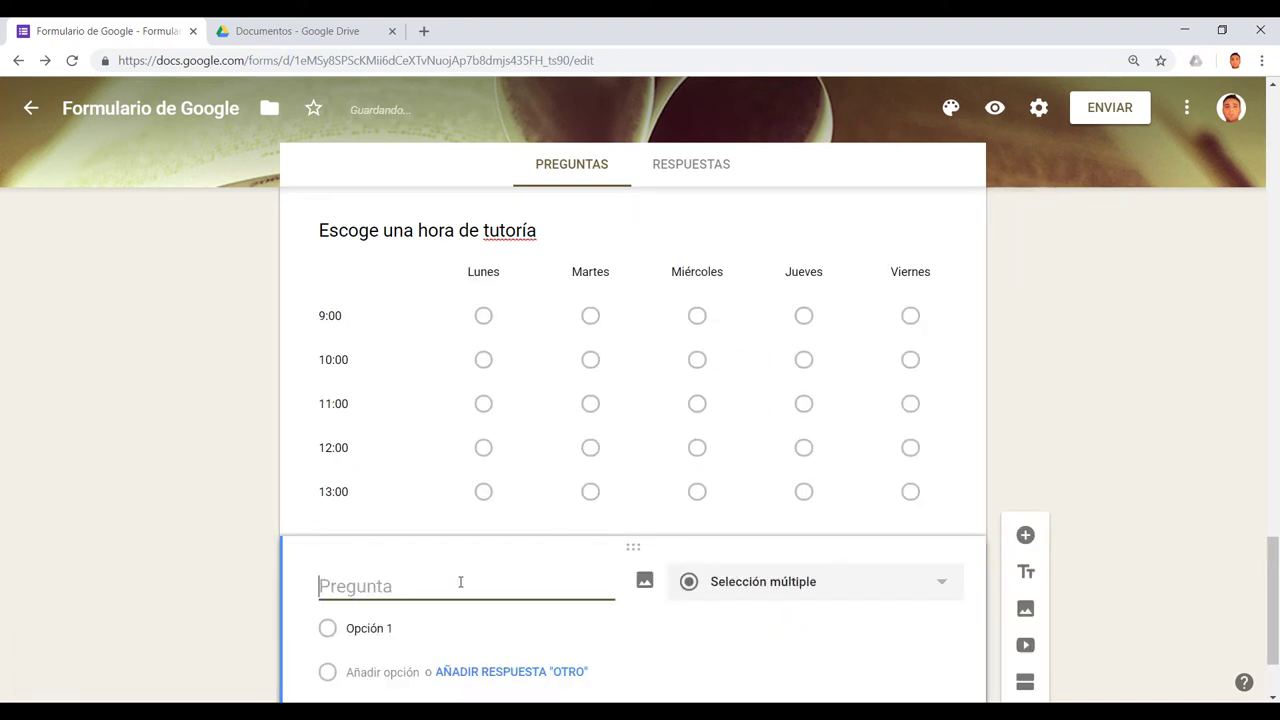
click(737, 584)
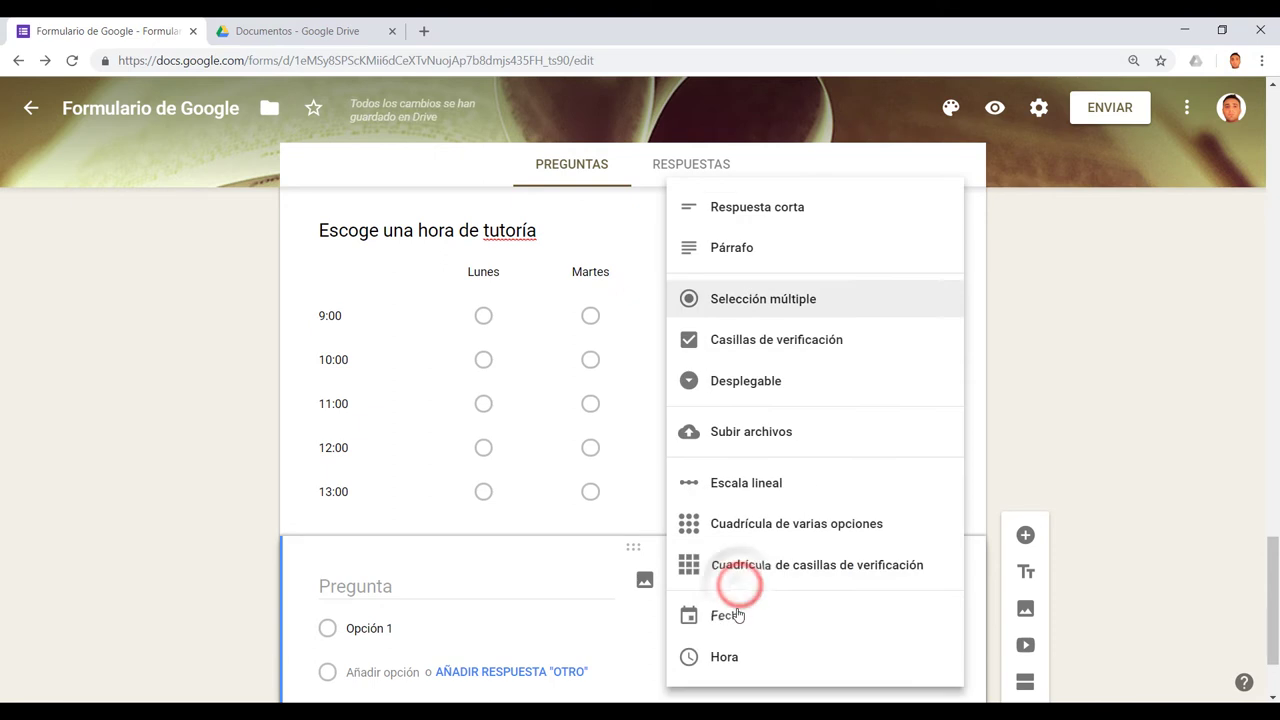
click(735, 611)
click(429, 578)
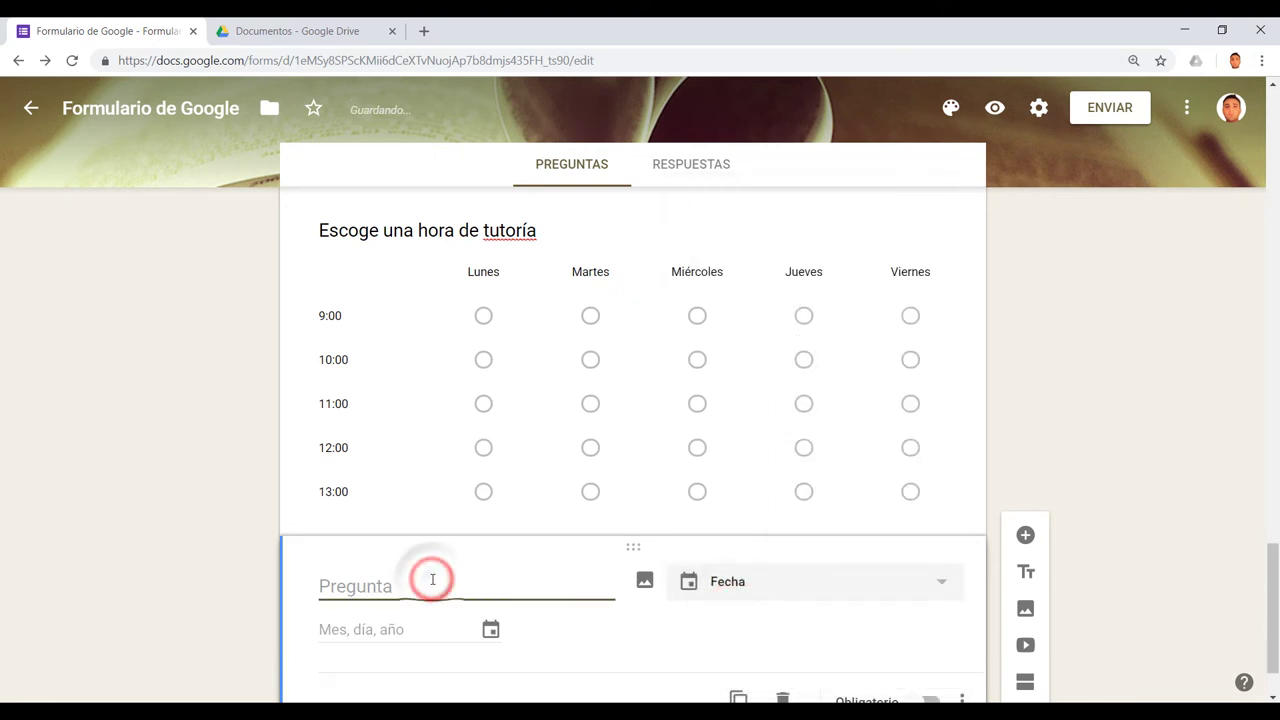
text(Fecha de nacimiento)
scroll(554, 608, down, 1)
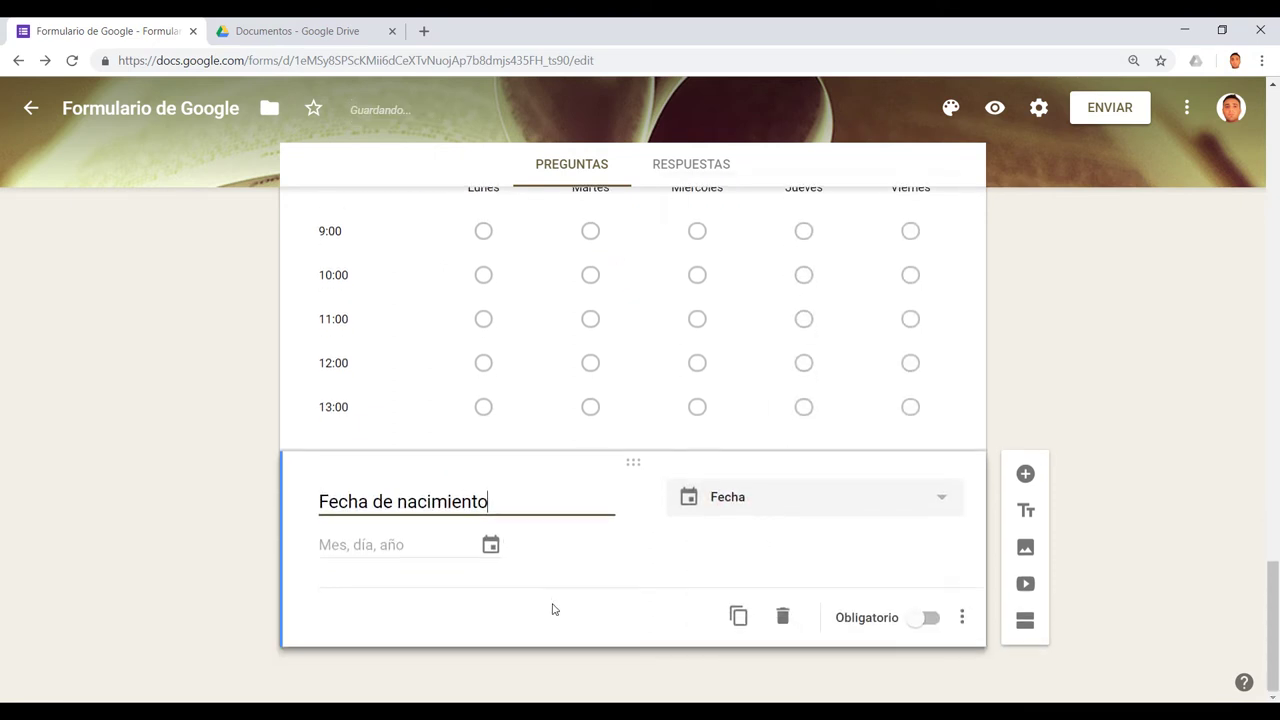
Step: Preview the form, pick a sample date in the "Fecha de nacimiento" calendar, and return to the form editor
click(993, 109)
scroll(654, 406, down, 20)
scroll(650, 421, down, 6)
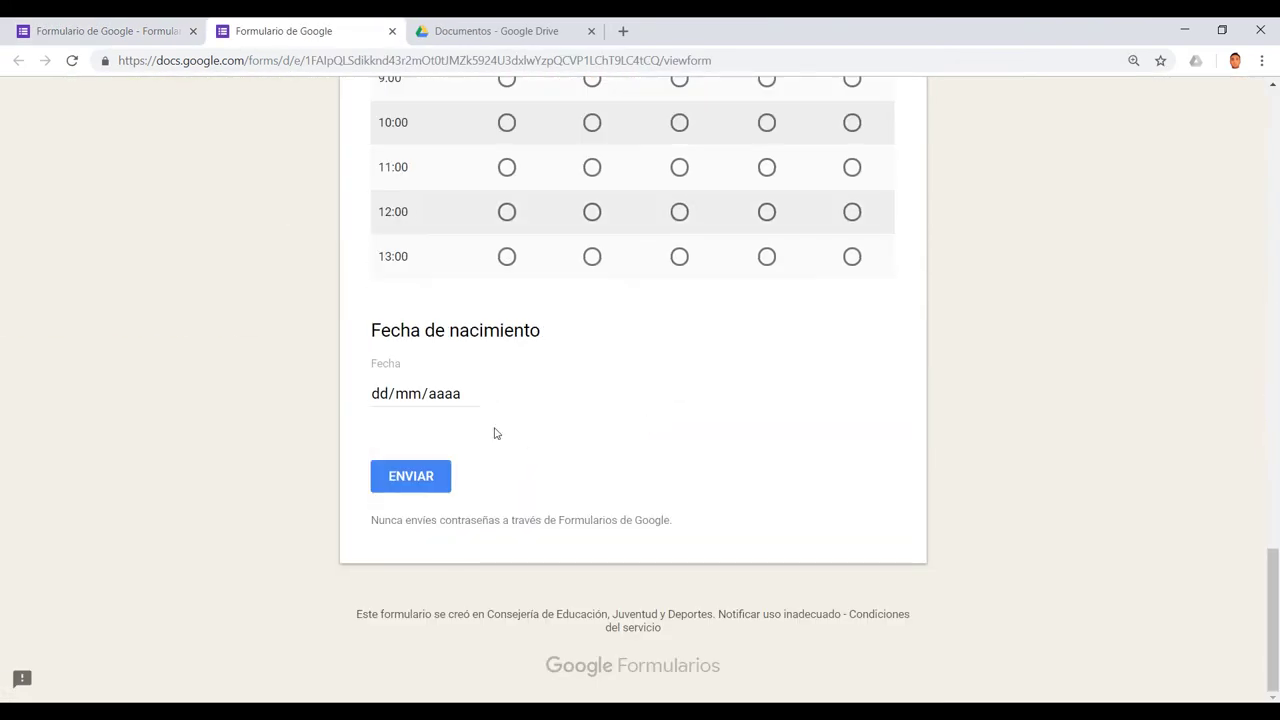
click(470, 394)
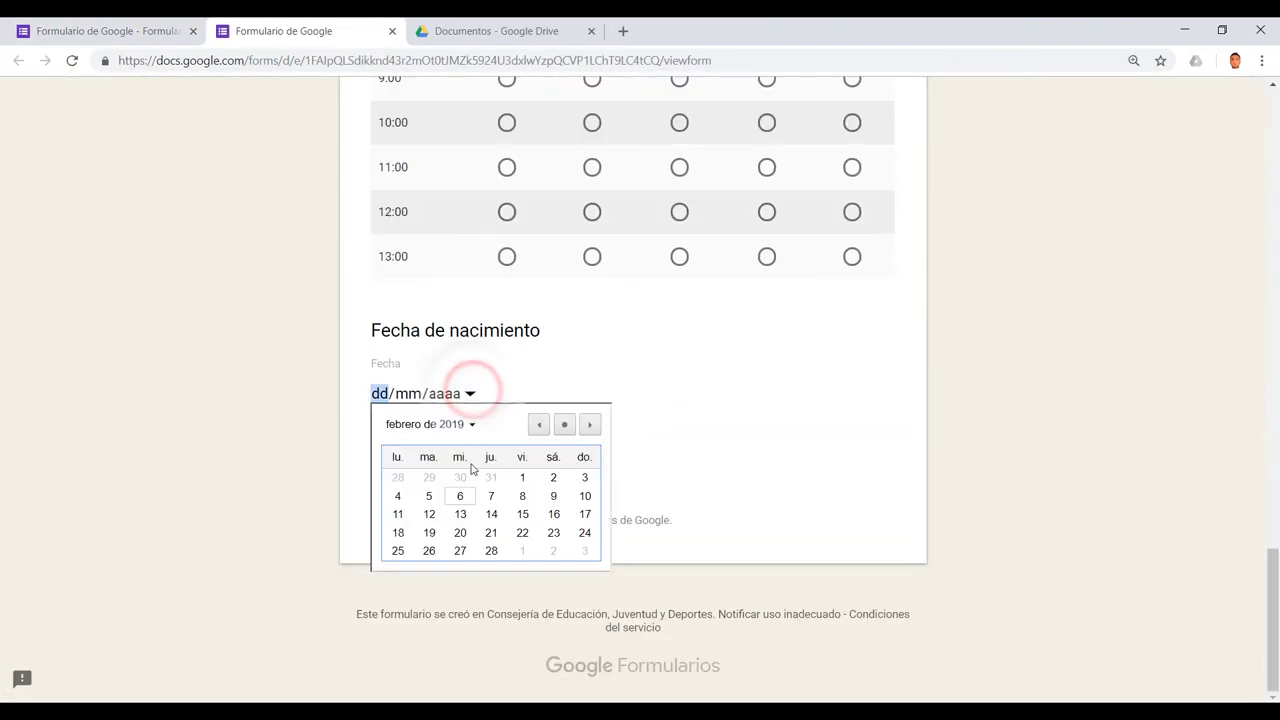
click(522, 496)
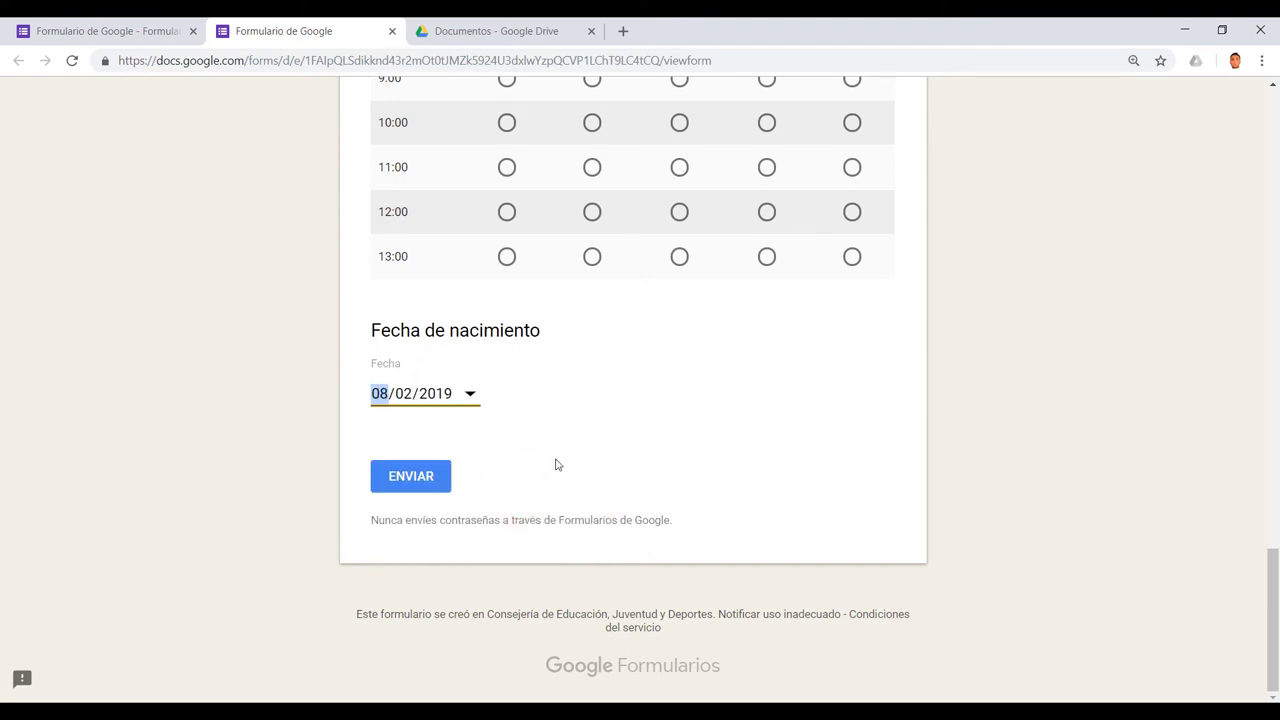
key(ctrl+Page_Up)
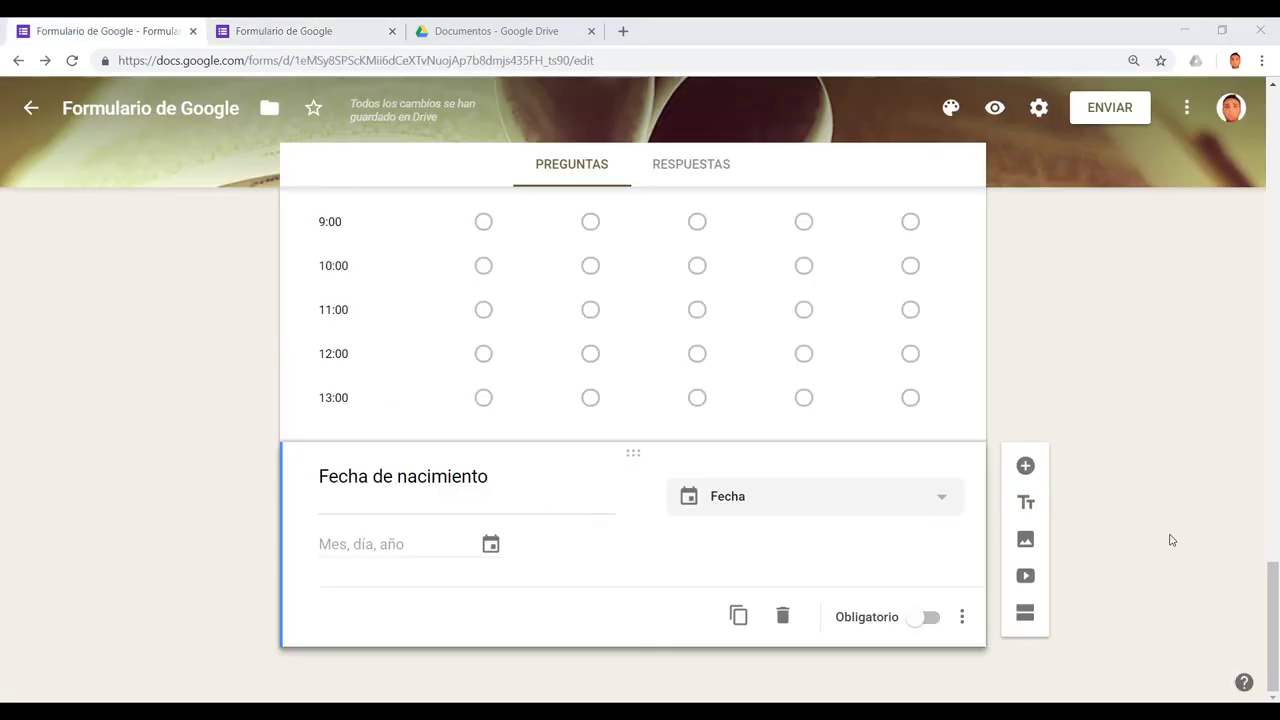
Step: Add a question of type "Hora" titled "¿a qué hora podemos quedar?" below the birth-date question
click(1027, 466)
click(905, 455)
click(727, 656)
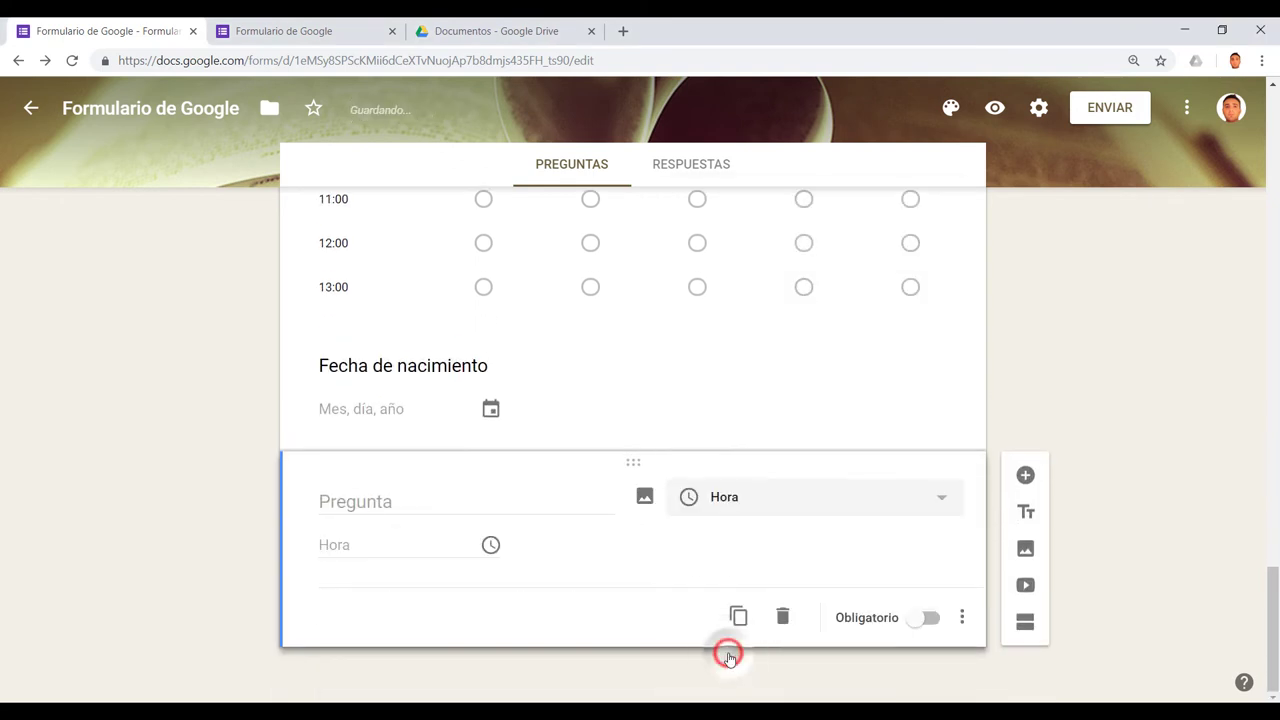
click(401, 503)
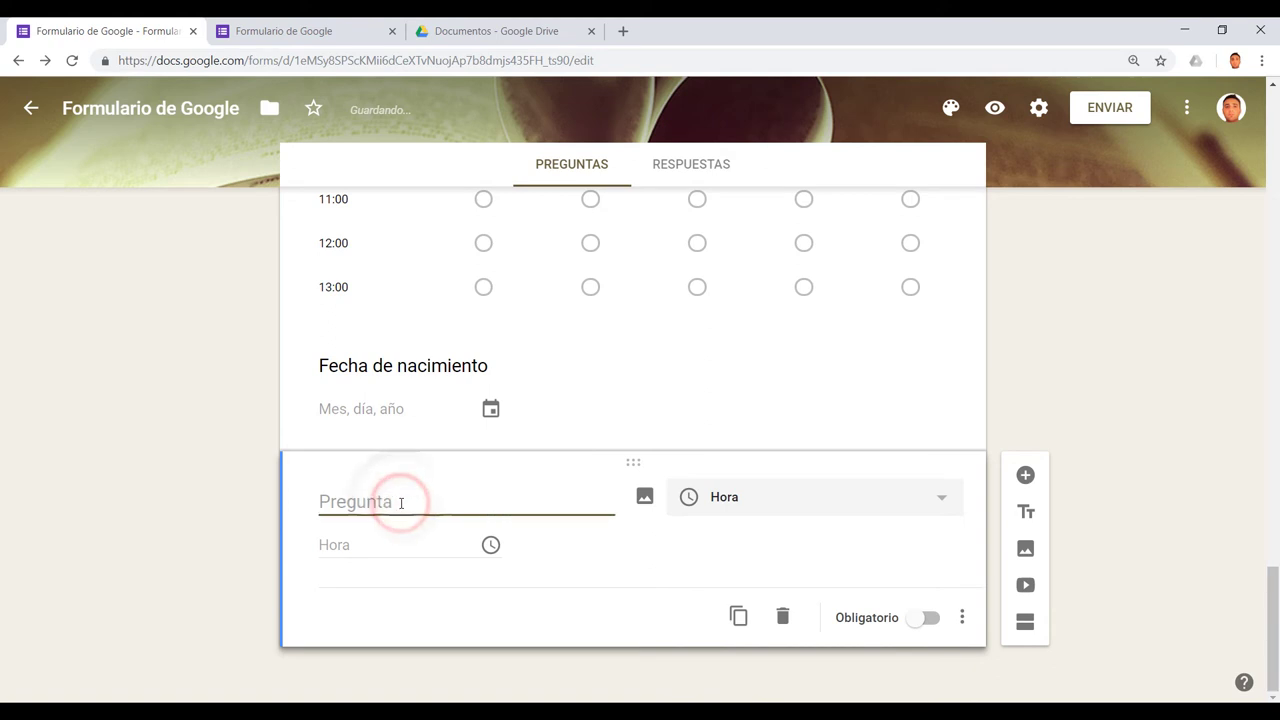
text(¿a qué hora podemos quedar?)
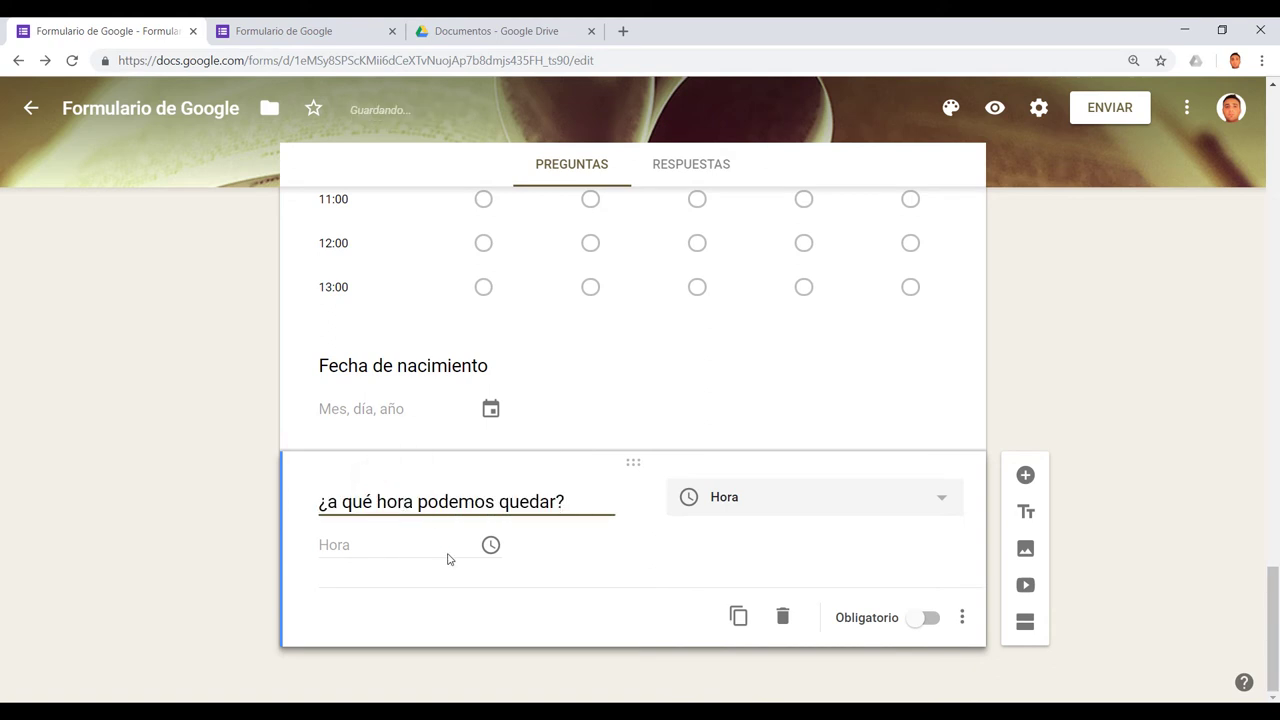
Step: Preview the form, enter 12 as the hour in the time question, then close the previews and return to the editor
click(993, 110)
scroll(606, 360, down, 15)
scroll(610, 398, down, 8)
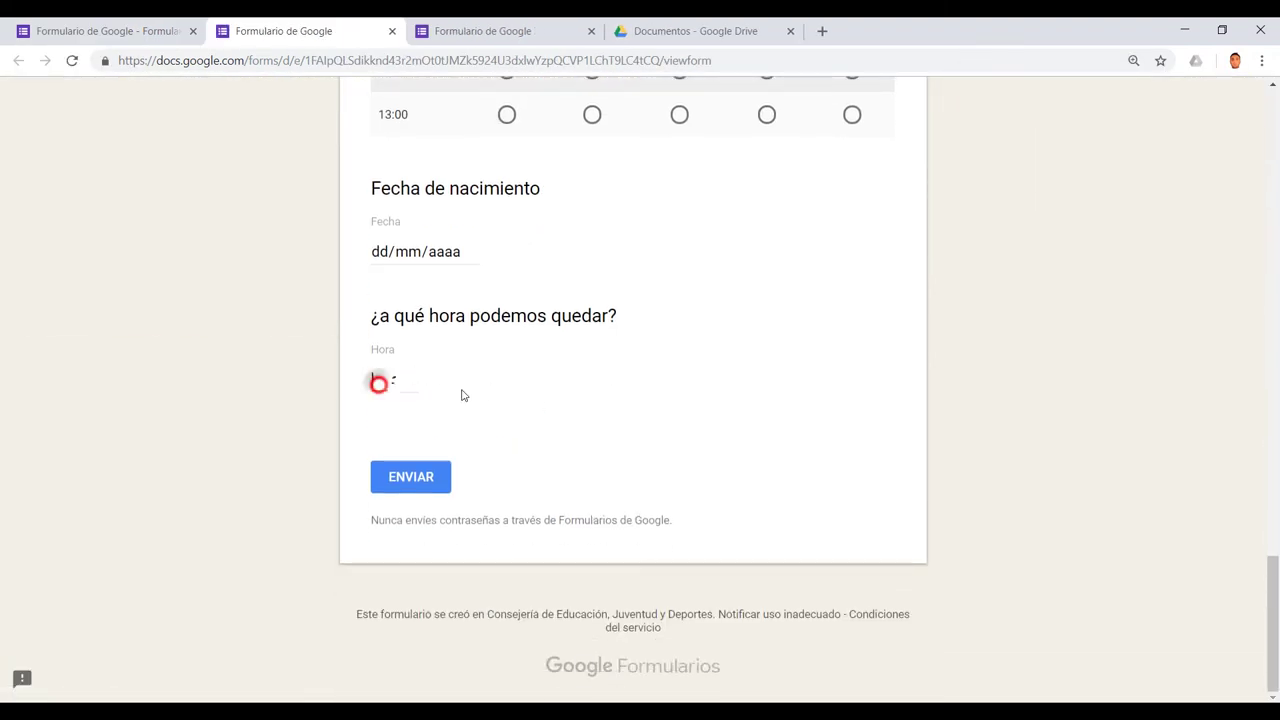
text(12)
click(591, 31)
click(392, 31)
click(708, 155)
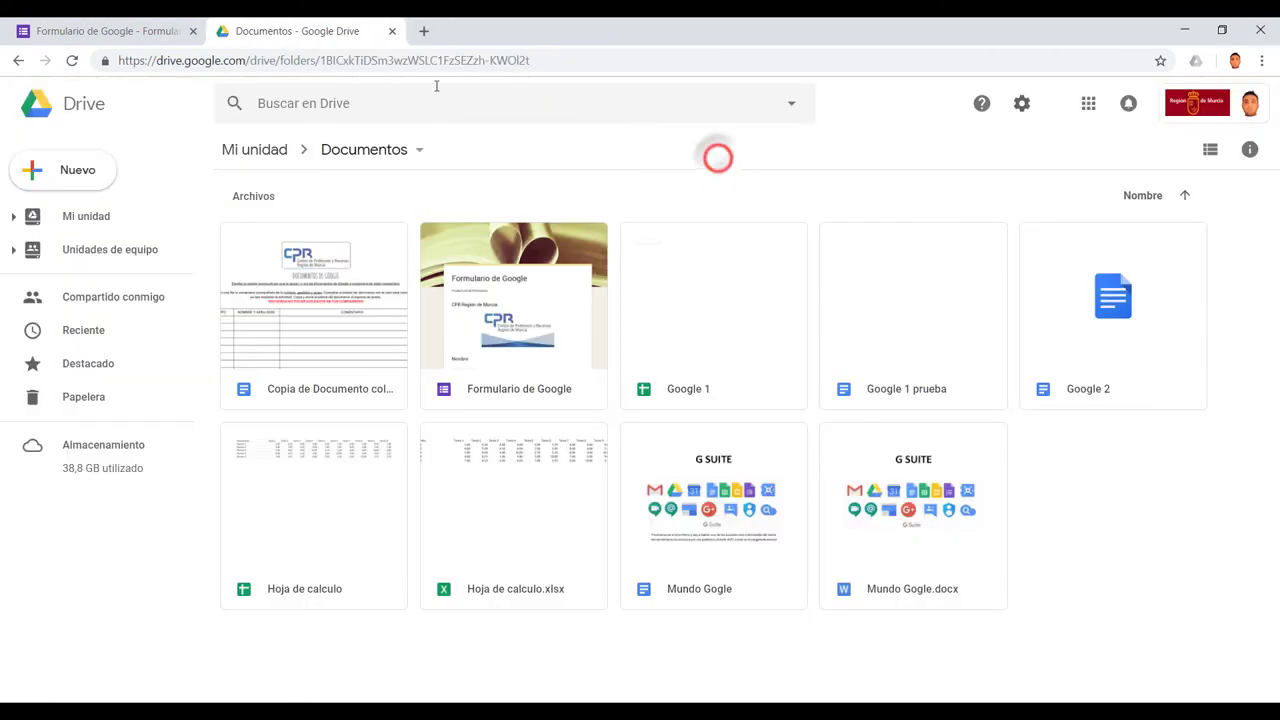
click(128, 31)
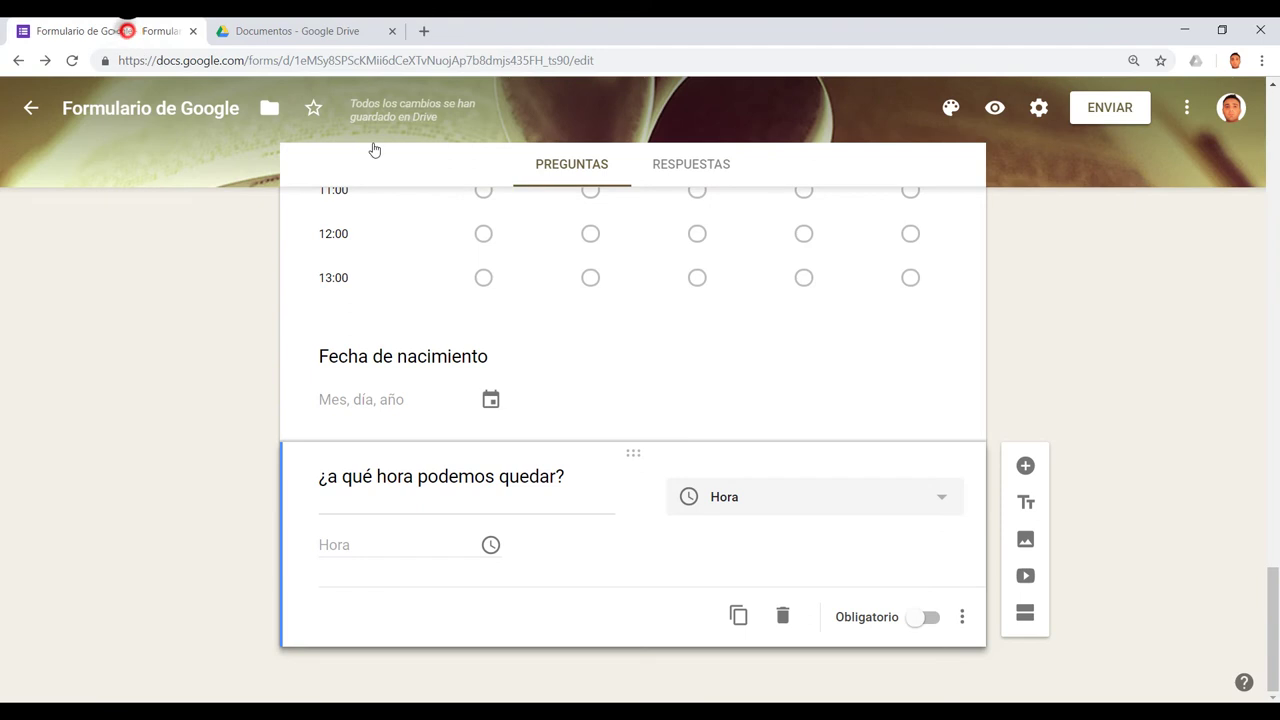
Step: Search YouTube for "Inteligencias multiples" and insert the video "Inteligencias Múltiples" below the time question
click(1030, 573)
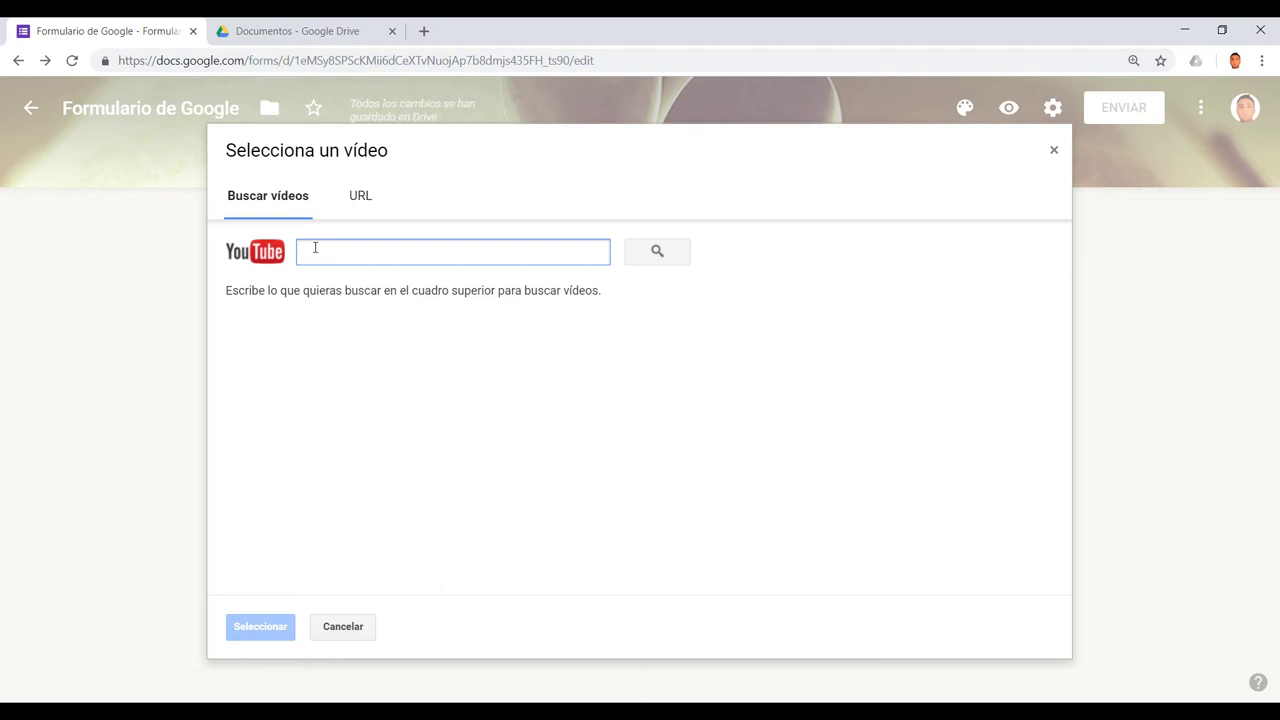
text(Inteligencias multiples)
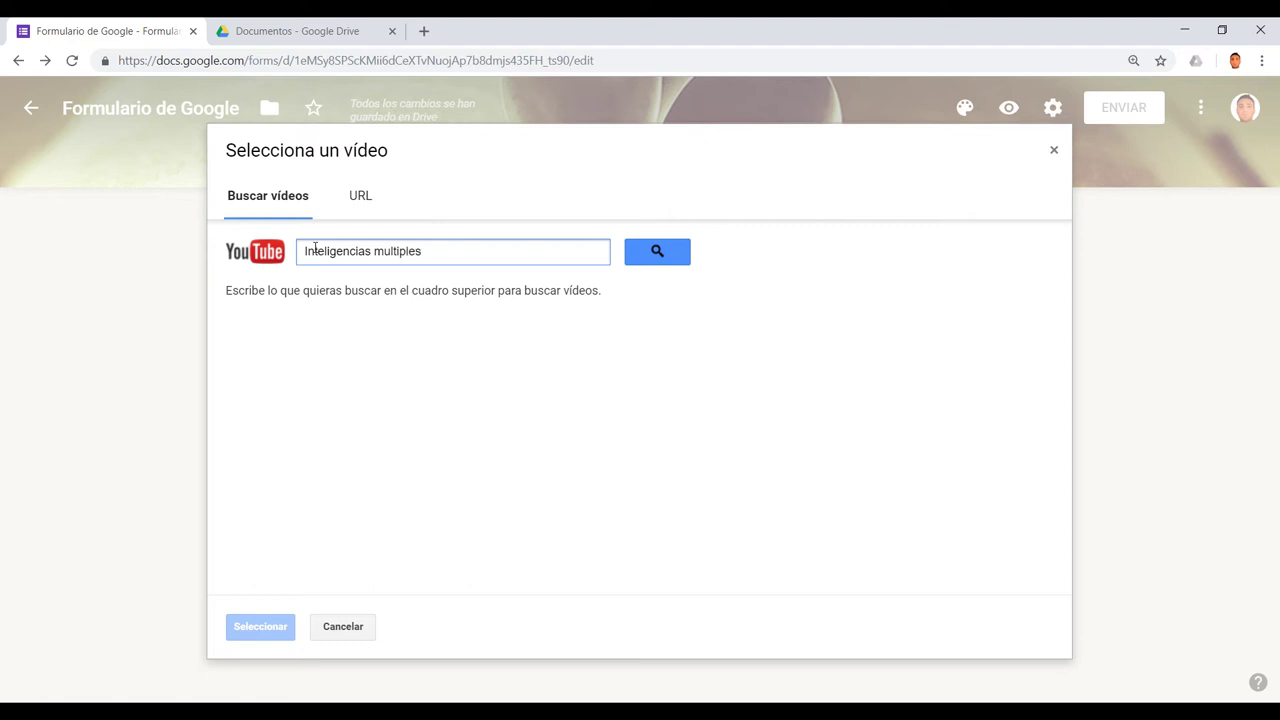
key(Return)
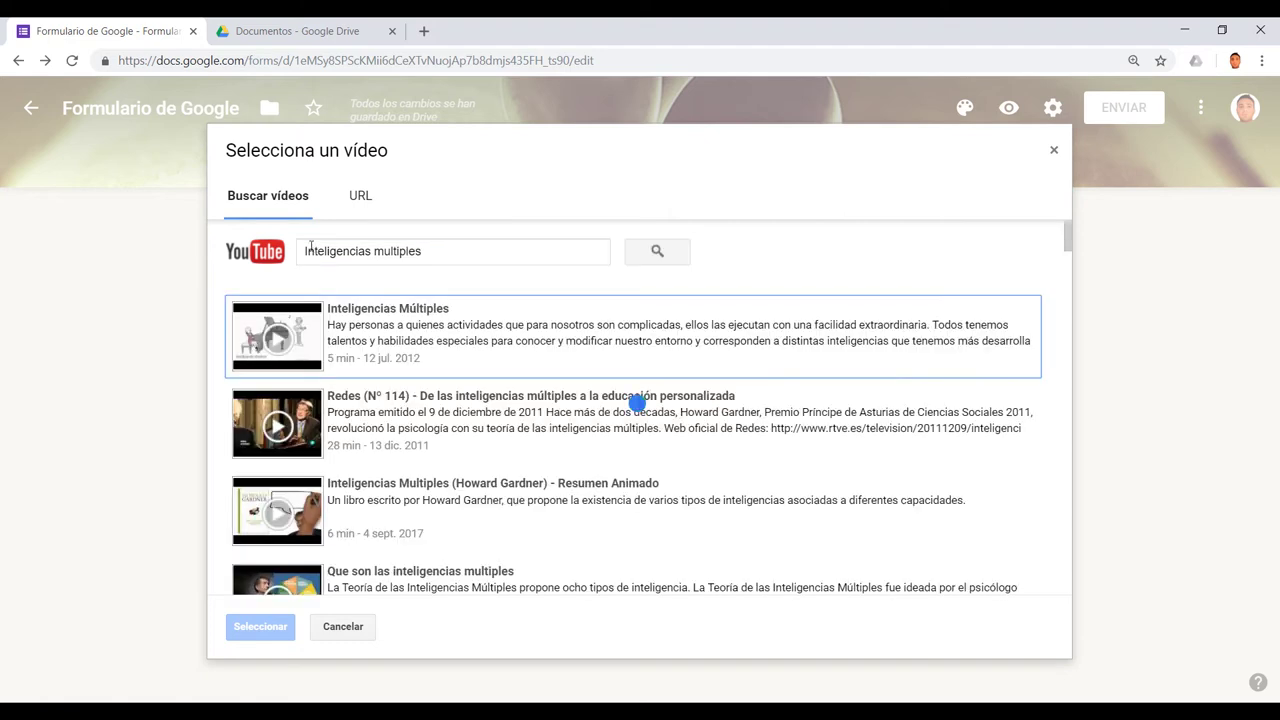
click(281, 355)
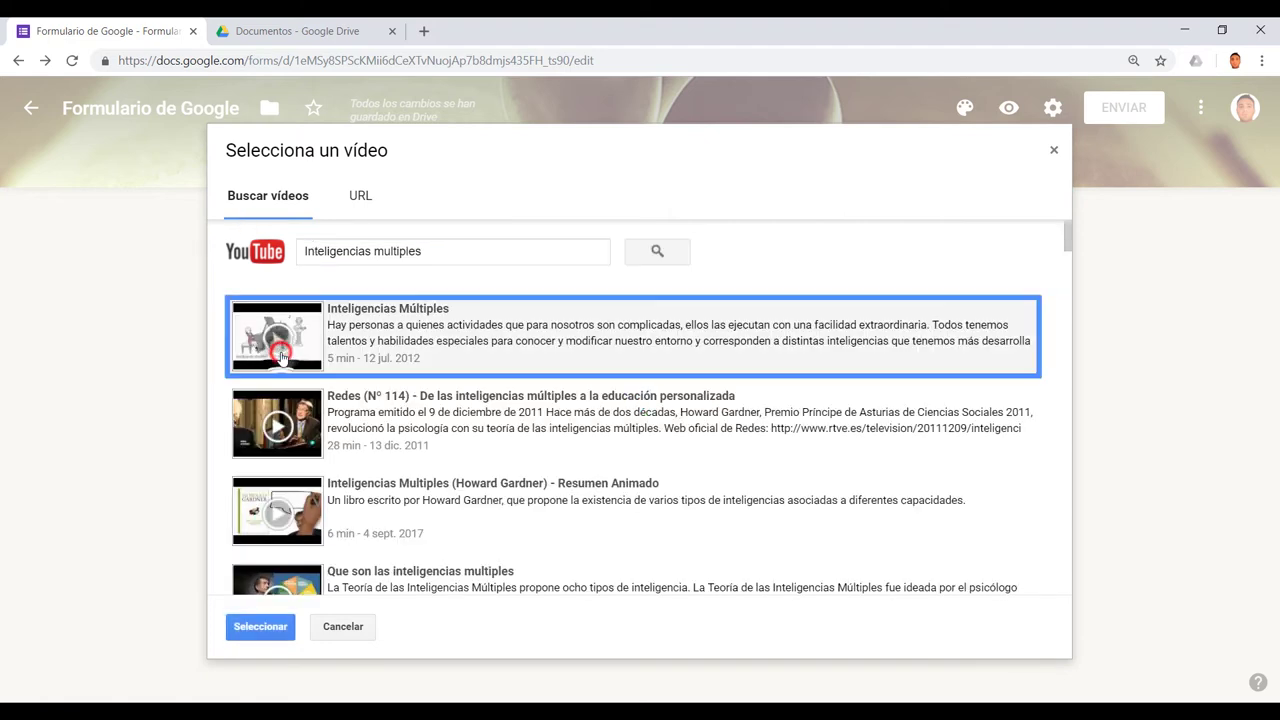
click(260, 626)
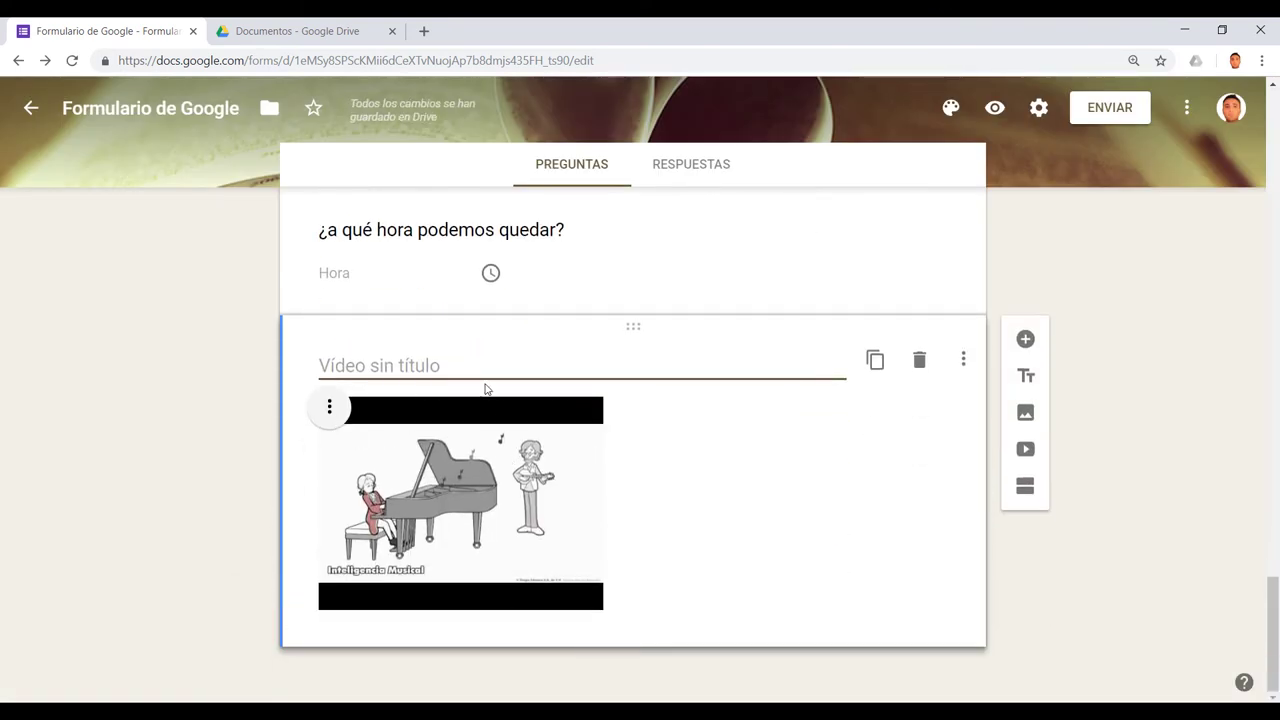
Step: Centre the inserted video and title it "Inteligencias Múltiples"
click(331, 407)
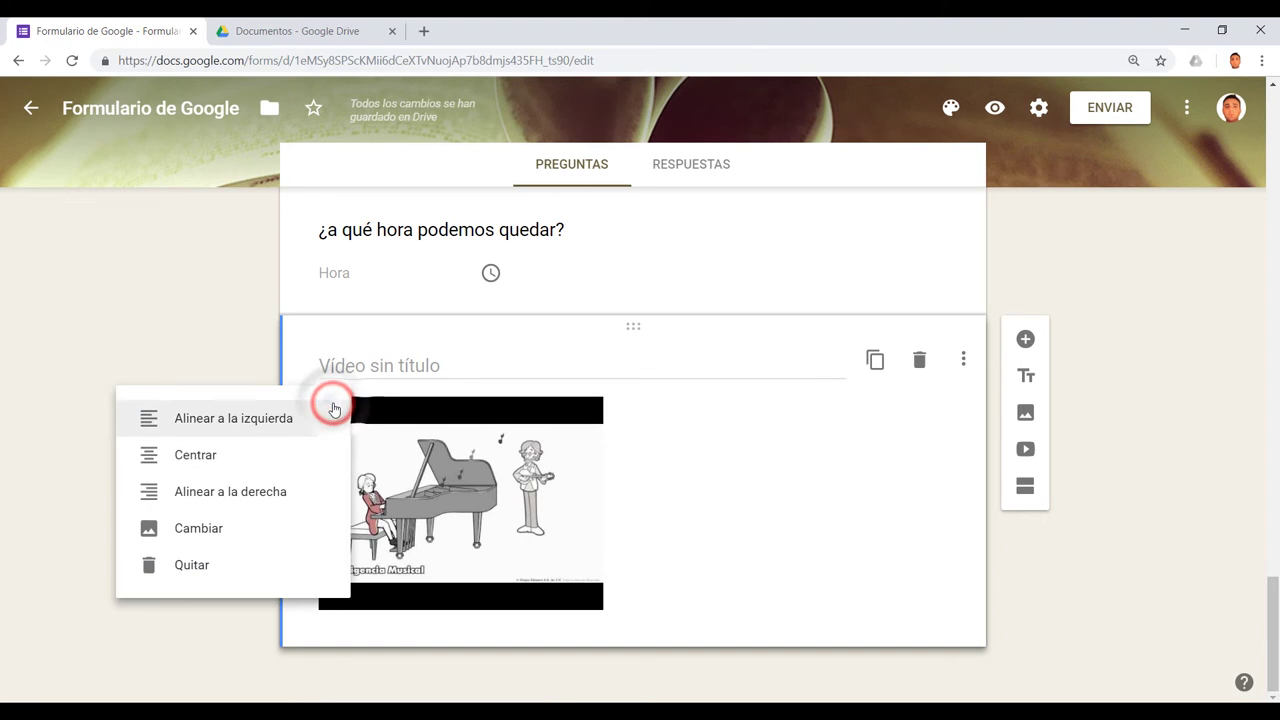
click(249, 456)
click(404, 366)
text(Inteligencias Múltiples)
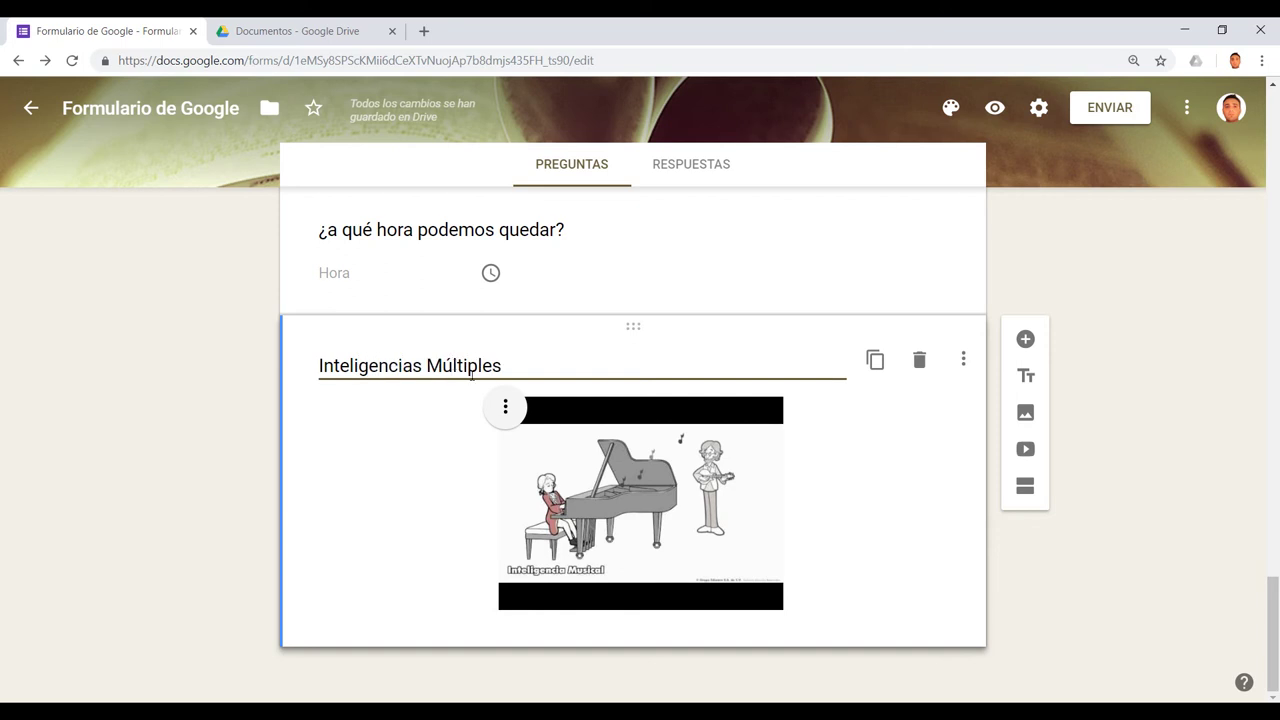
Step: Add a question of type "Párrafo" titled "Comenta el vídeo" below the video
click(1026, 341)
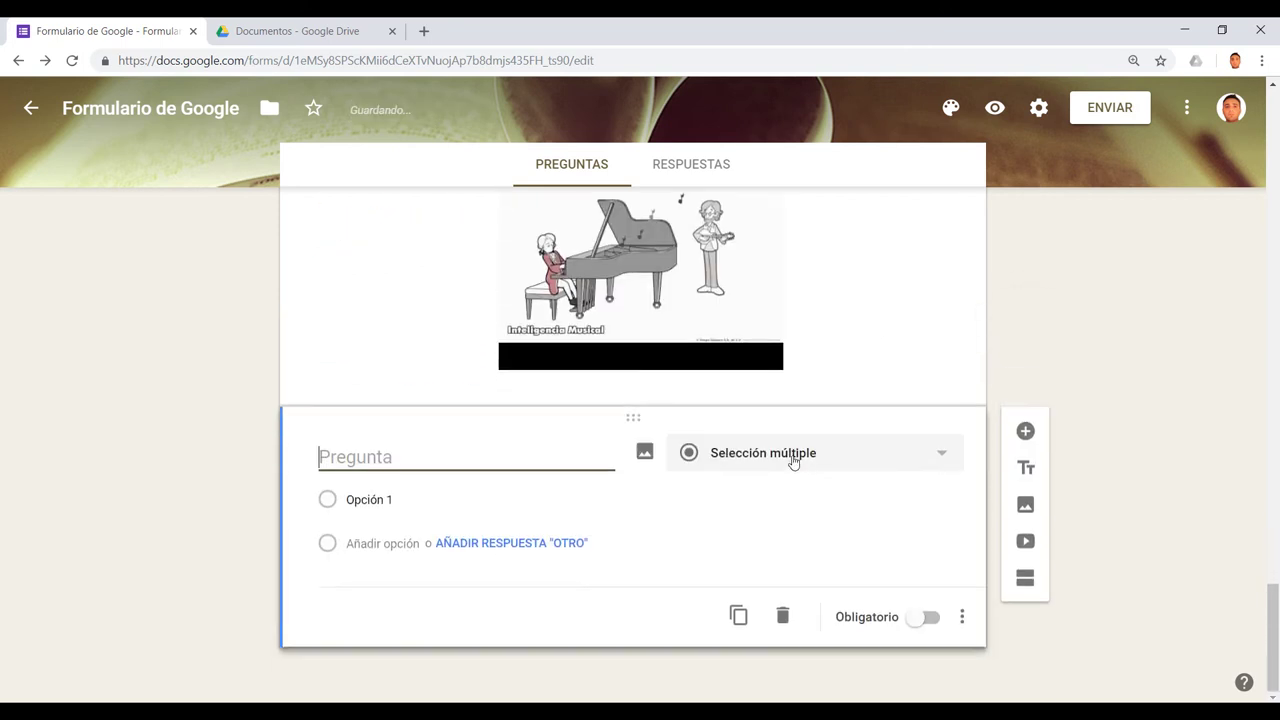
click(794, 466)
click(735, 246)
click(383, 491)
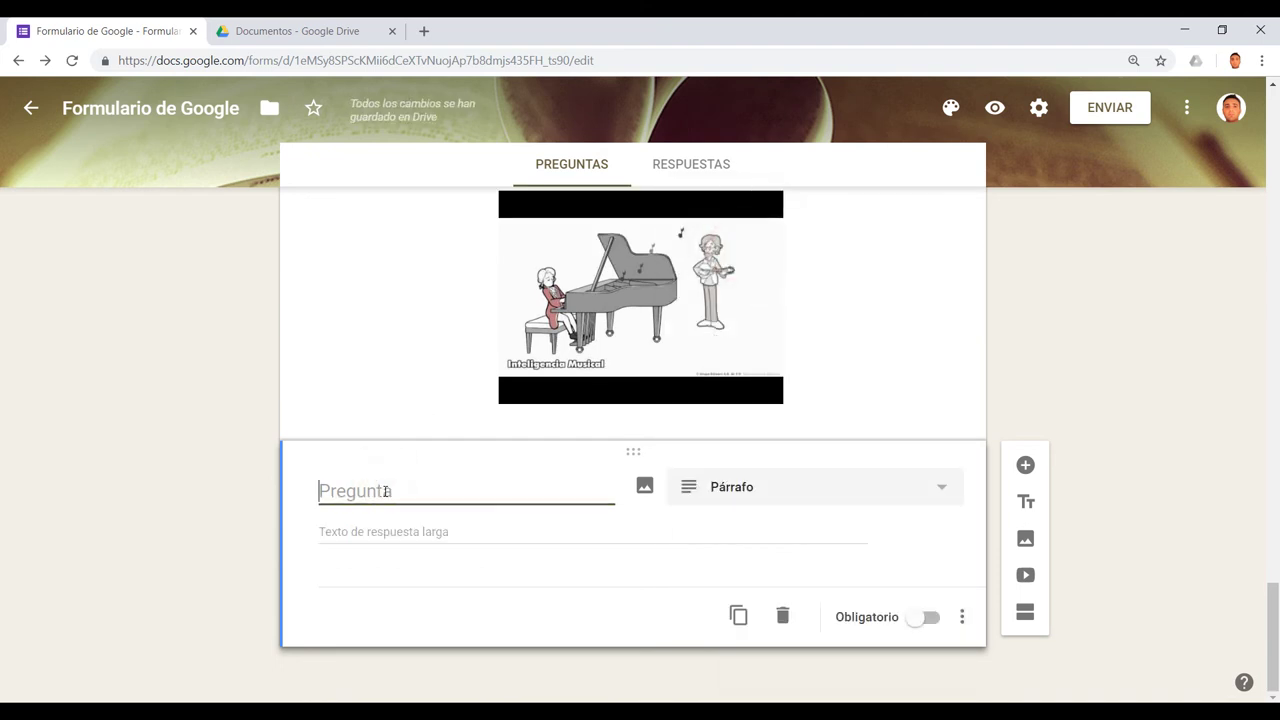
text(Comenta el vídeo)
Step: Preview the form to check the video and its comment question, and return to the editor
click(994, 107)
scroll(606, 326, down, 20)
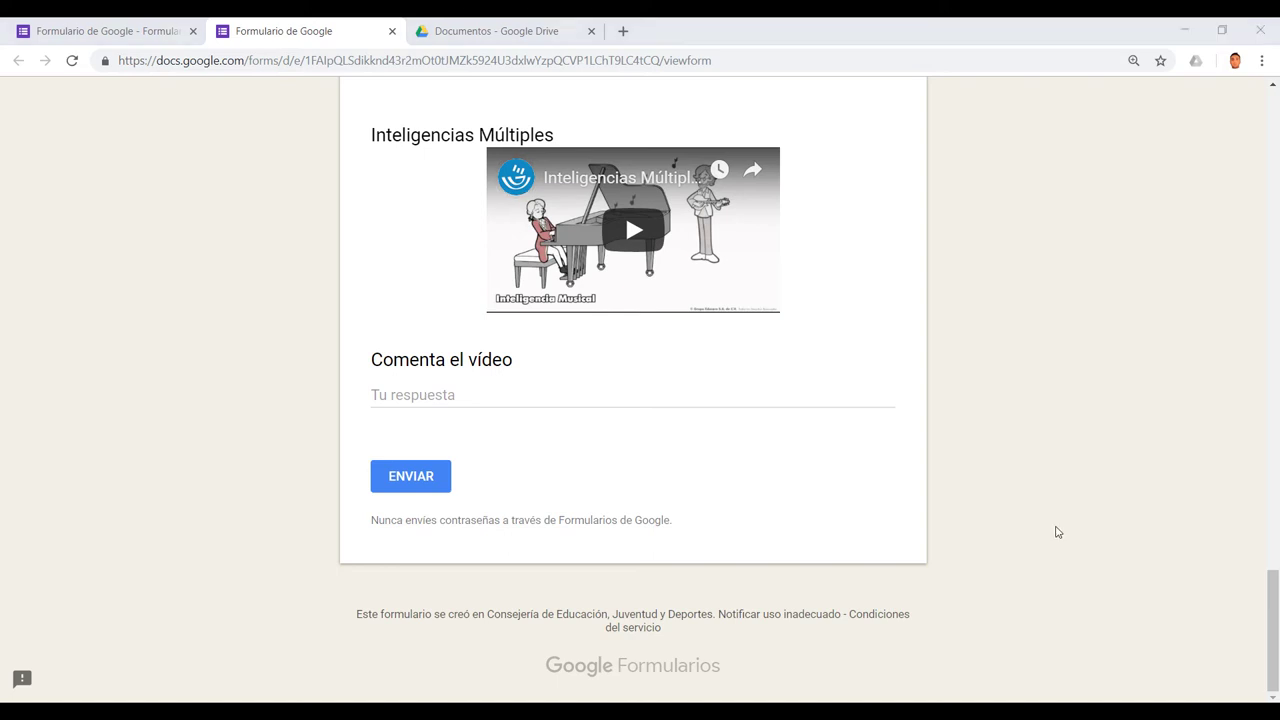
click(136, 30)
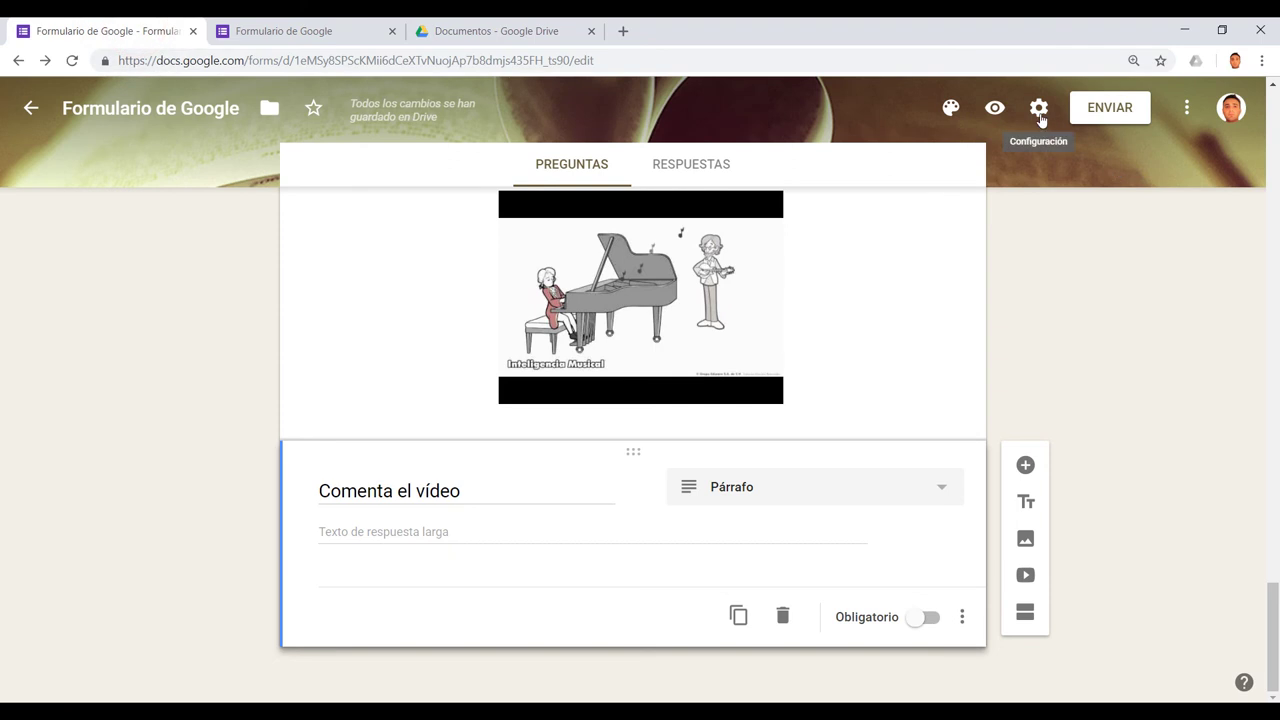
Step: In the form settings, turn on collecting e-mail addresses and set response receipts to "Siempre"
click(1039, 110)
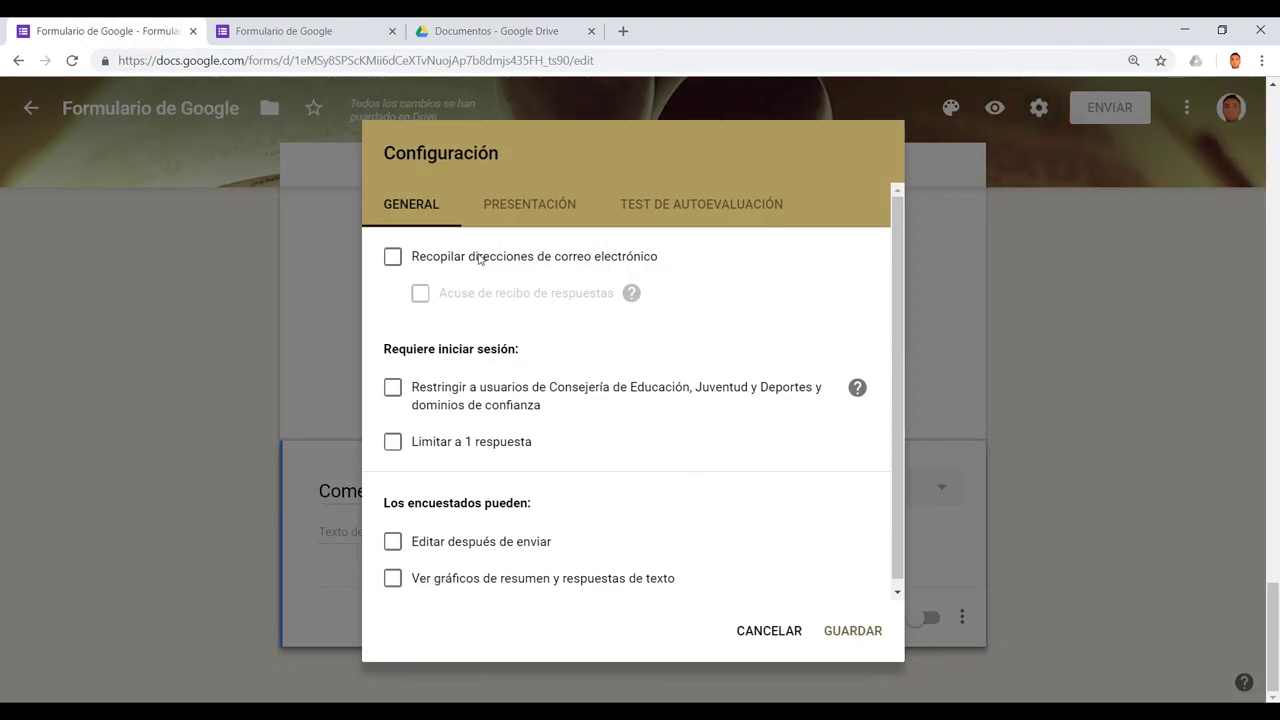
click(391, 255)
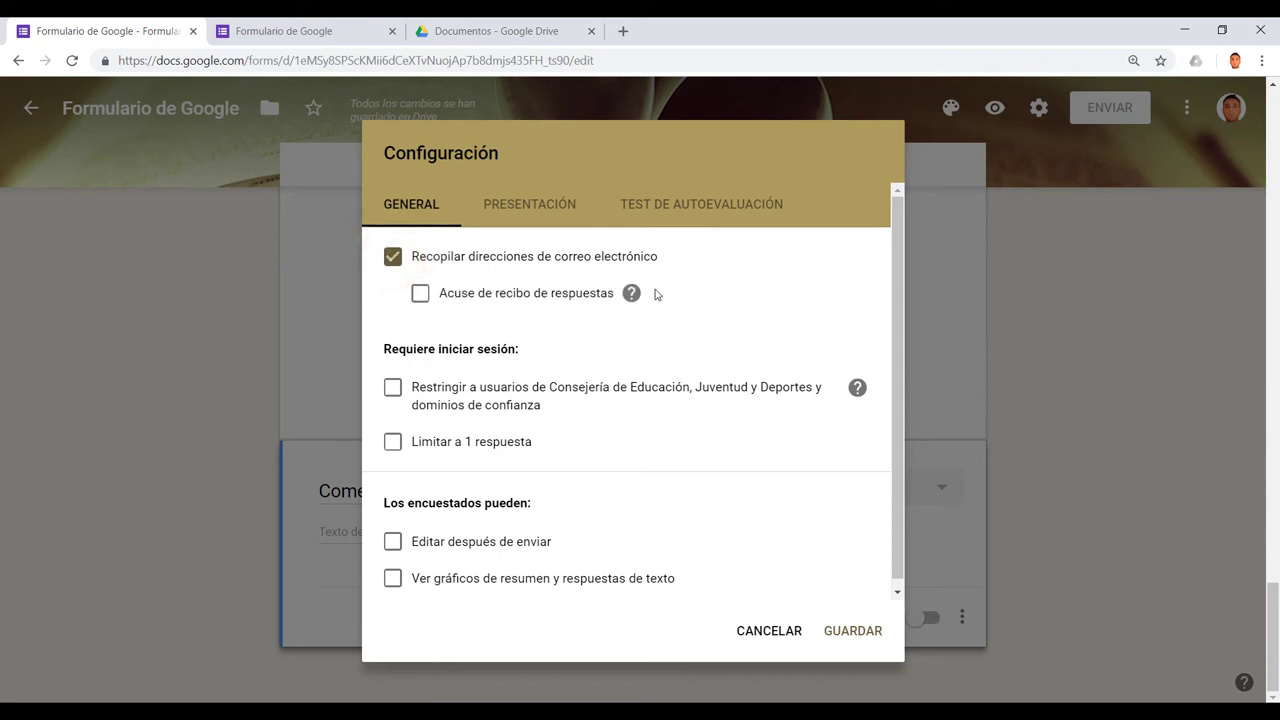
mouse_move(637, 297)
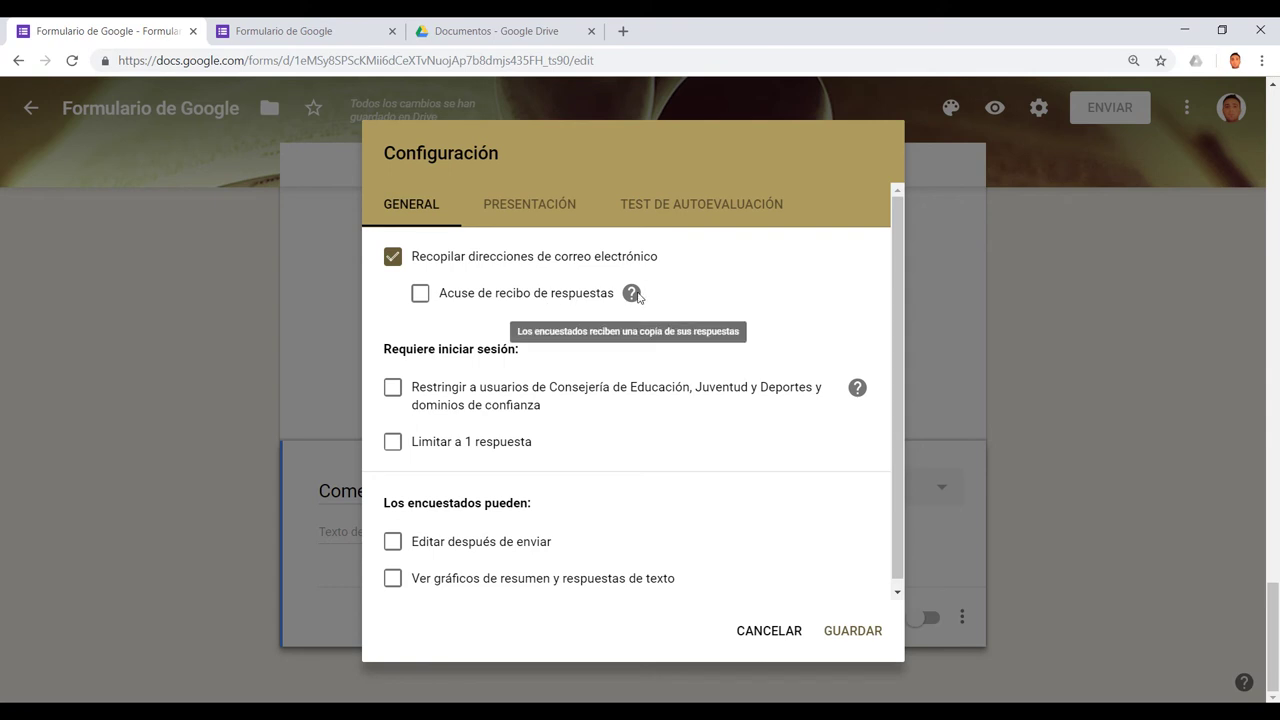
click(420, 293)
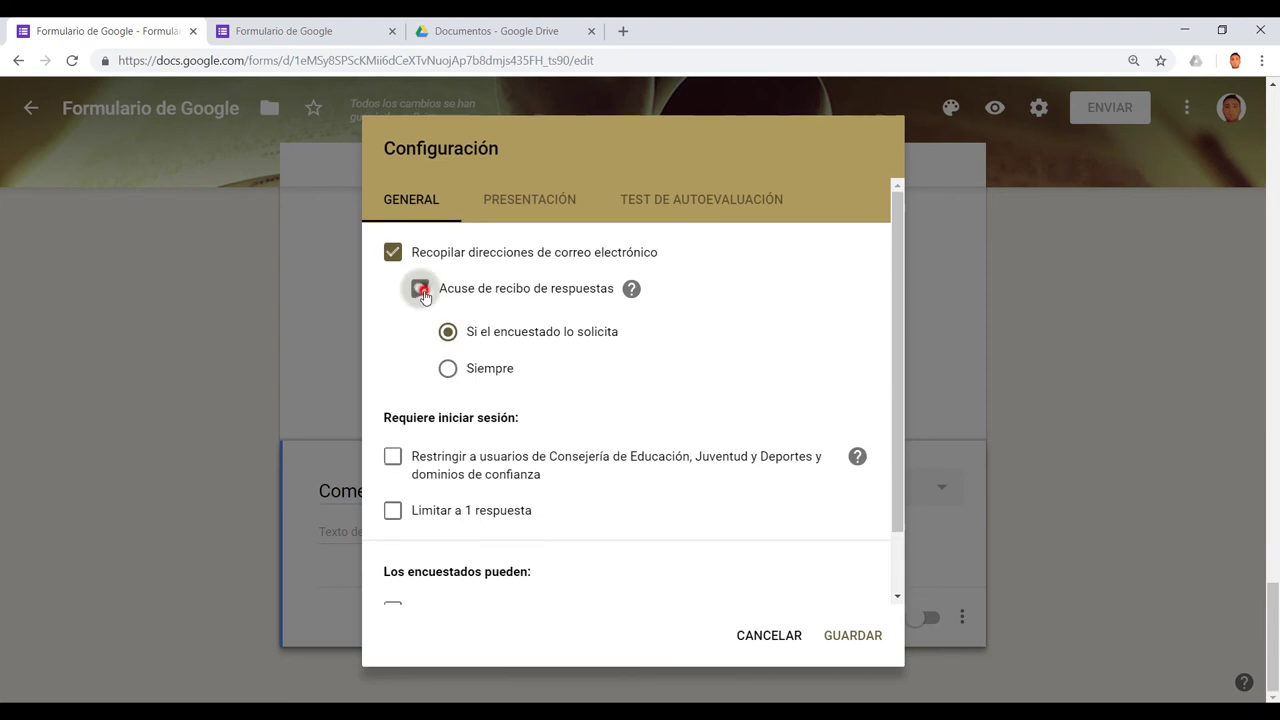
click(448, 368)
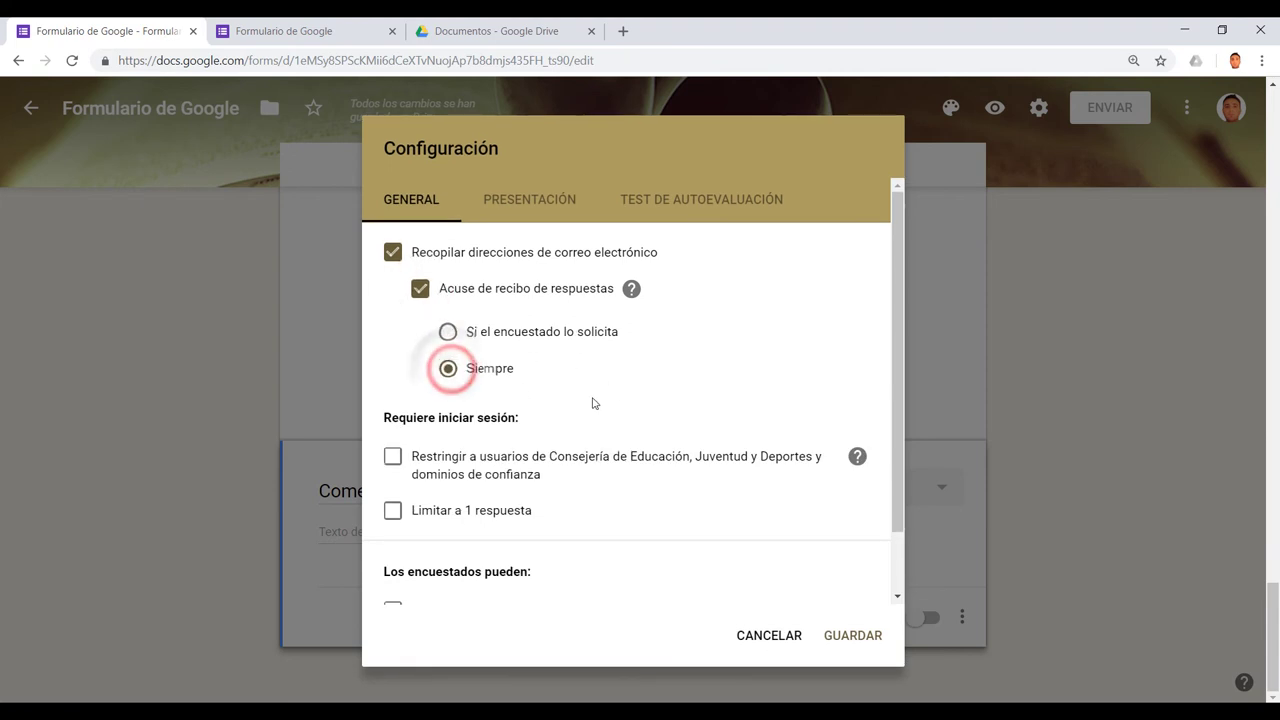
Step: Limit the form to 1 response and restrict it to users of the organisation and trusted domains
scroll(577, 397, down, 1)
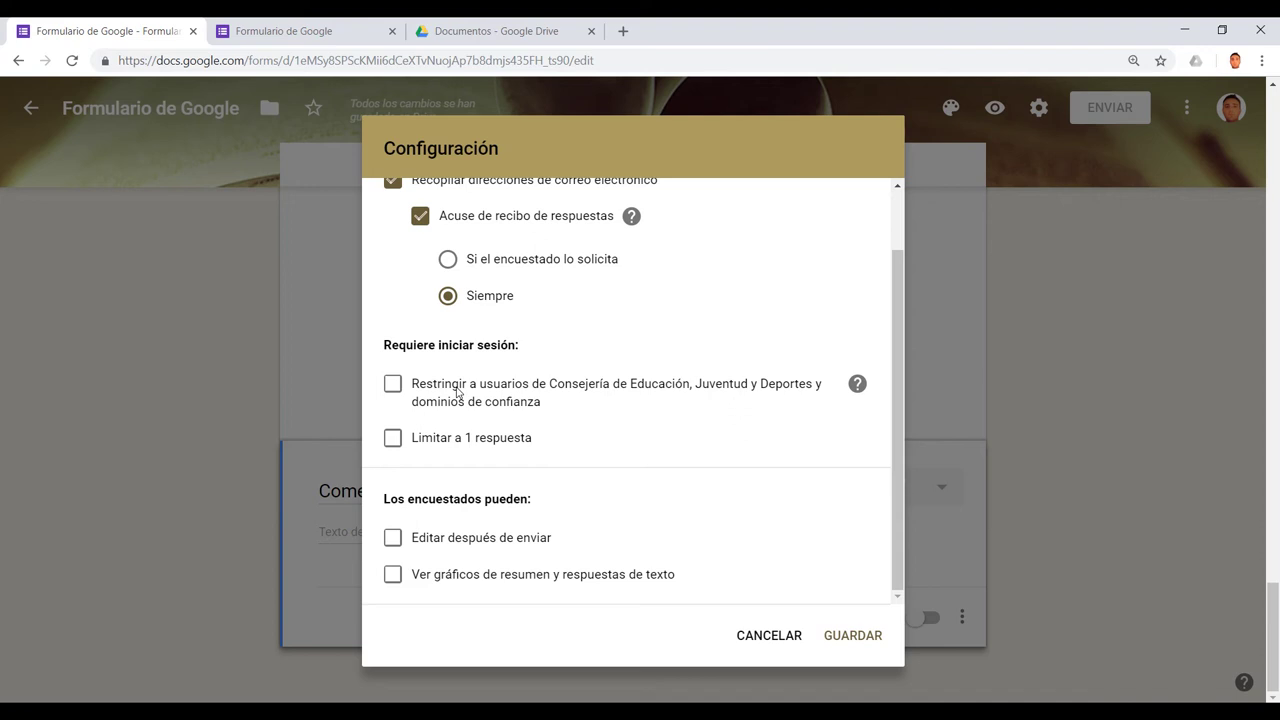
click(392, 437)
click(392, 383)
scroll(597, 429, down, 1)
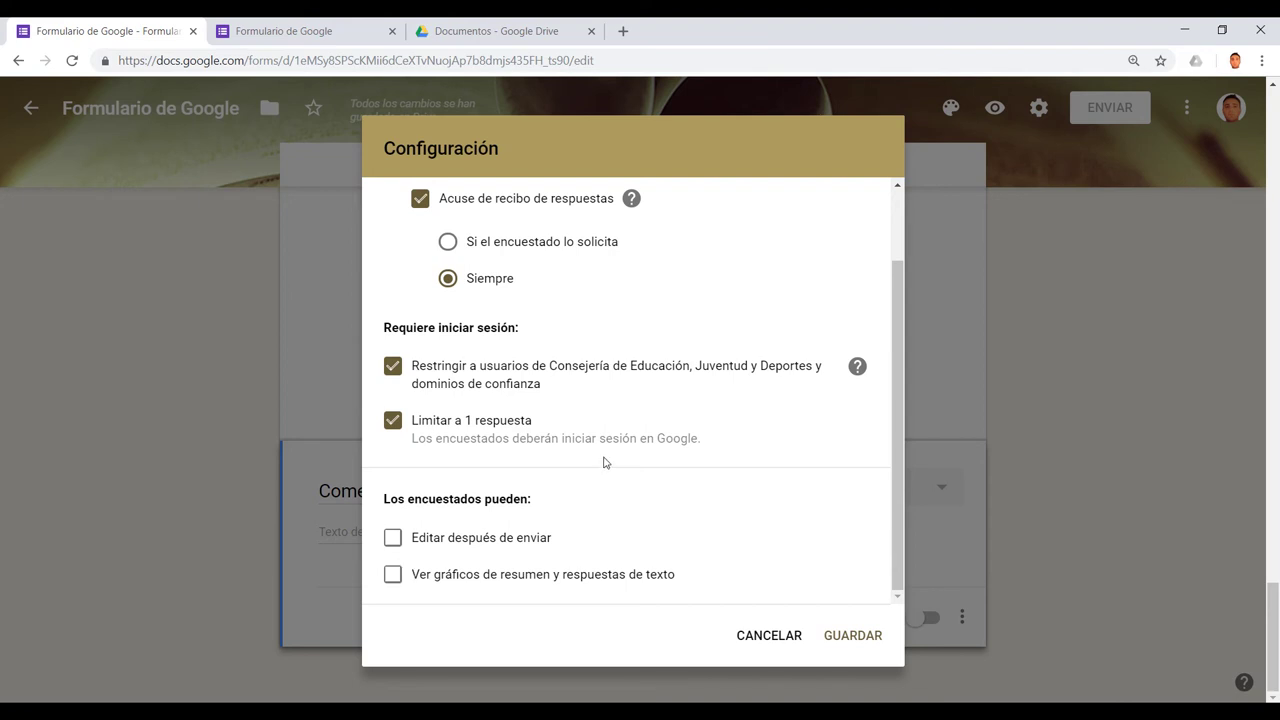
Step: In the presentation settings, turn on "Mostrar barra de progreso" and "Orden de preguntas aleatorio", check the self-assessment options, and save the configuration
scroll(610, 450, up, 3)
click(552, 196)
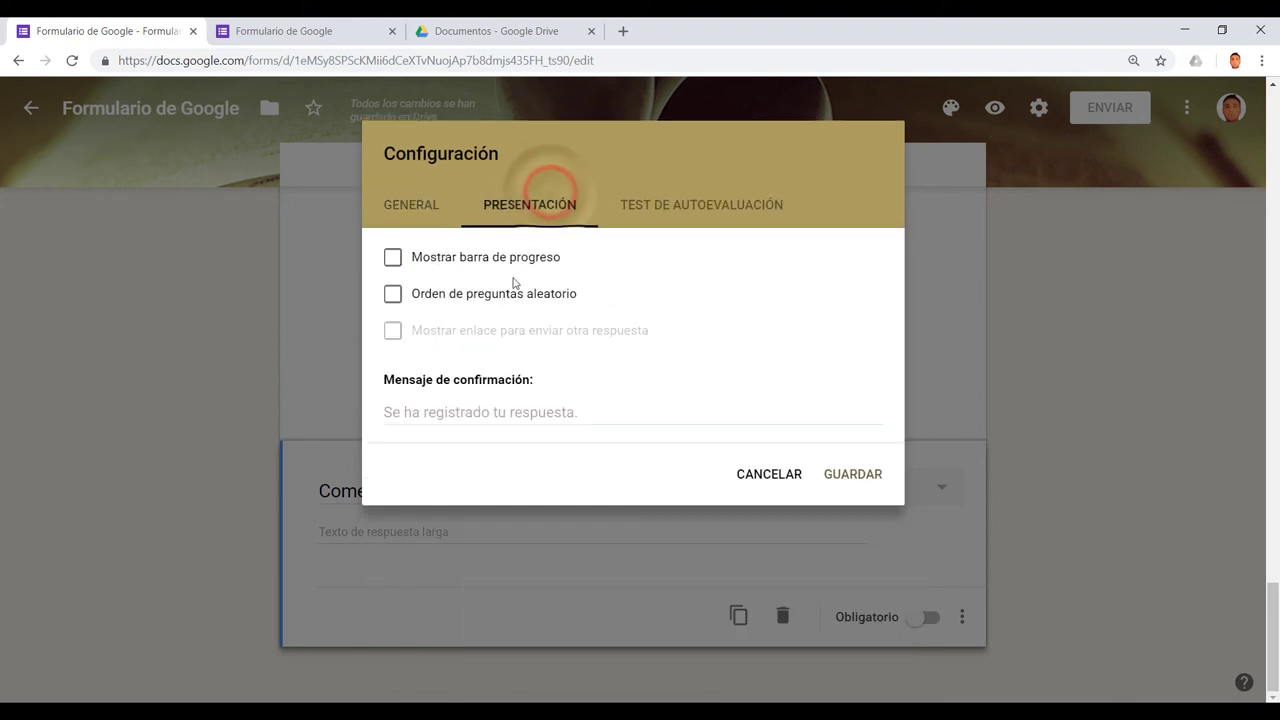
click(393, 258)
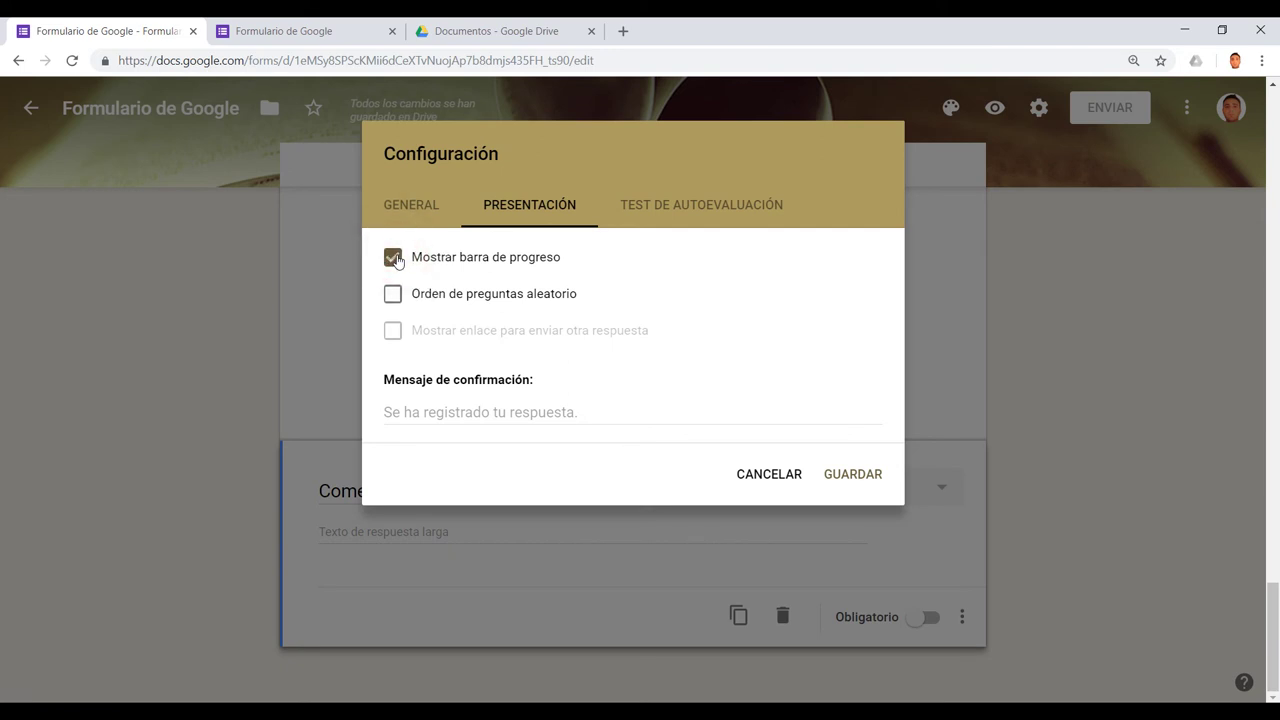
click(393, 296)
click(741, 203)
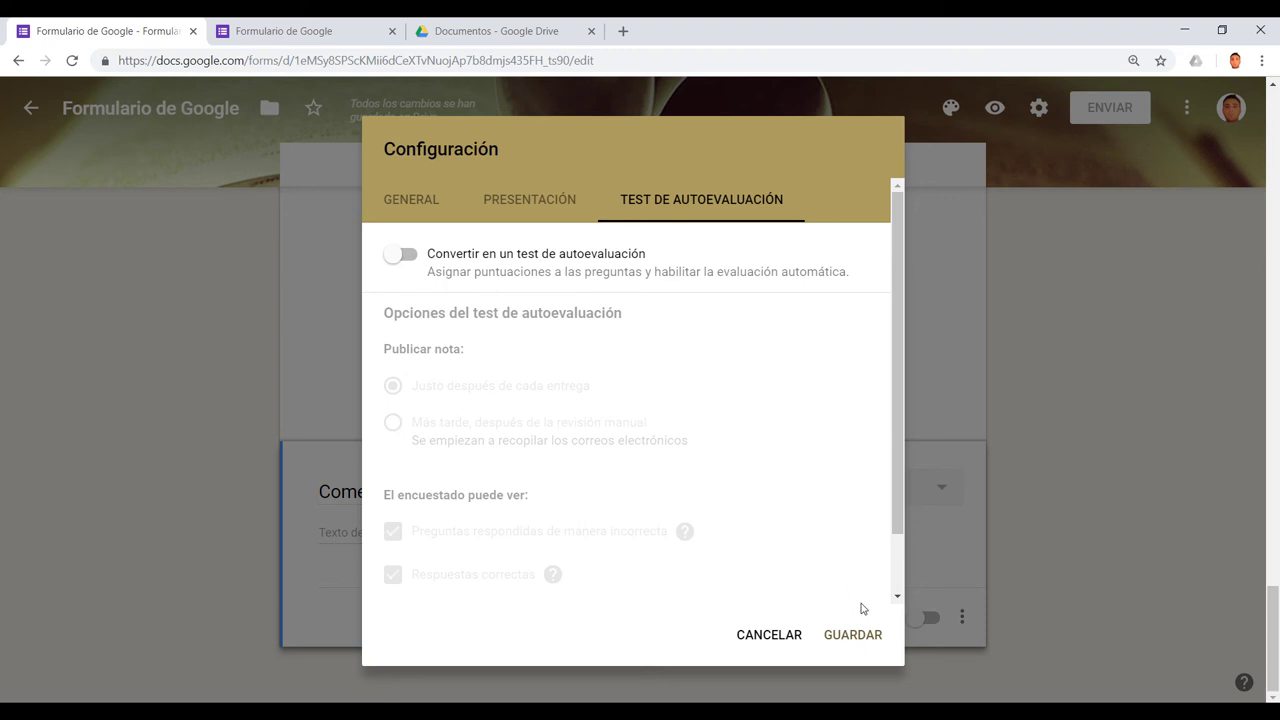
click(849, 636)
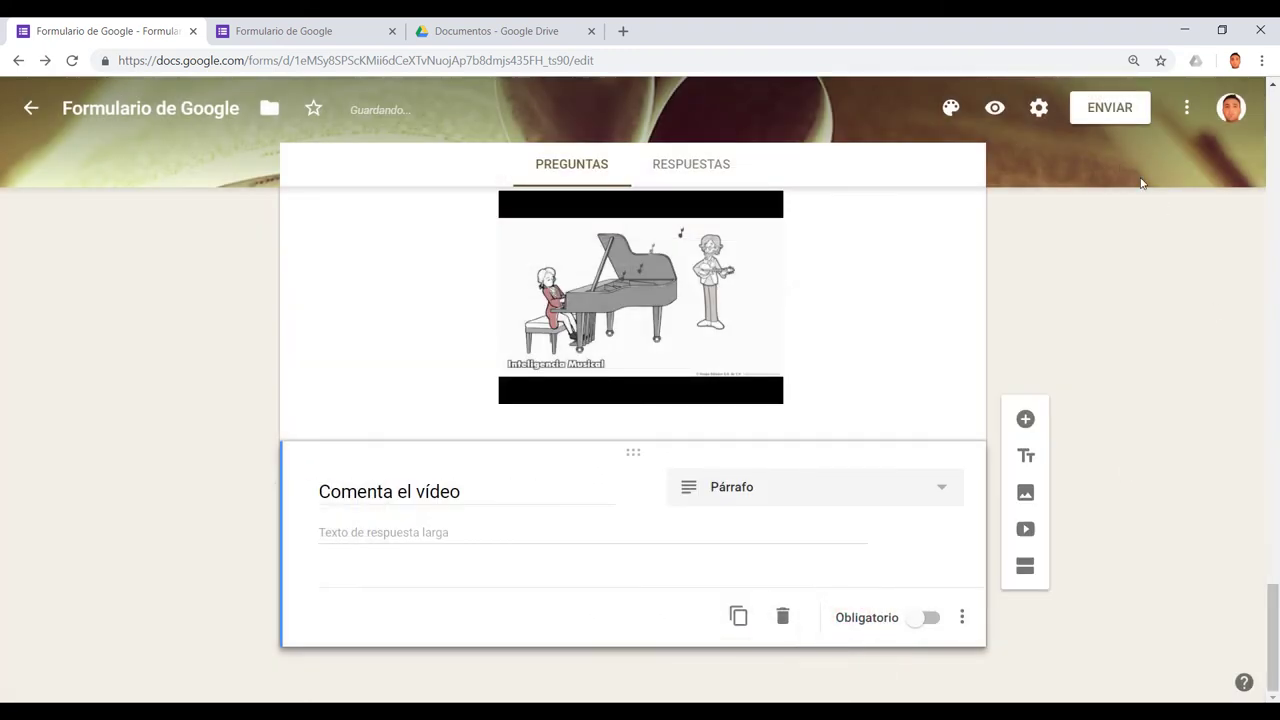
Step: Open the form's sending options and examine the link option, with its URL shortened, and the HTML embed option
click(1108, 117)
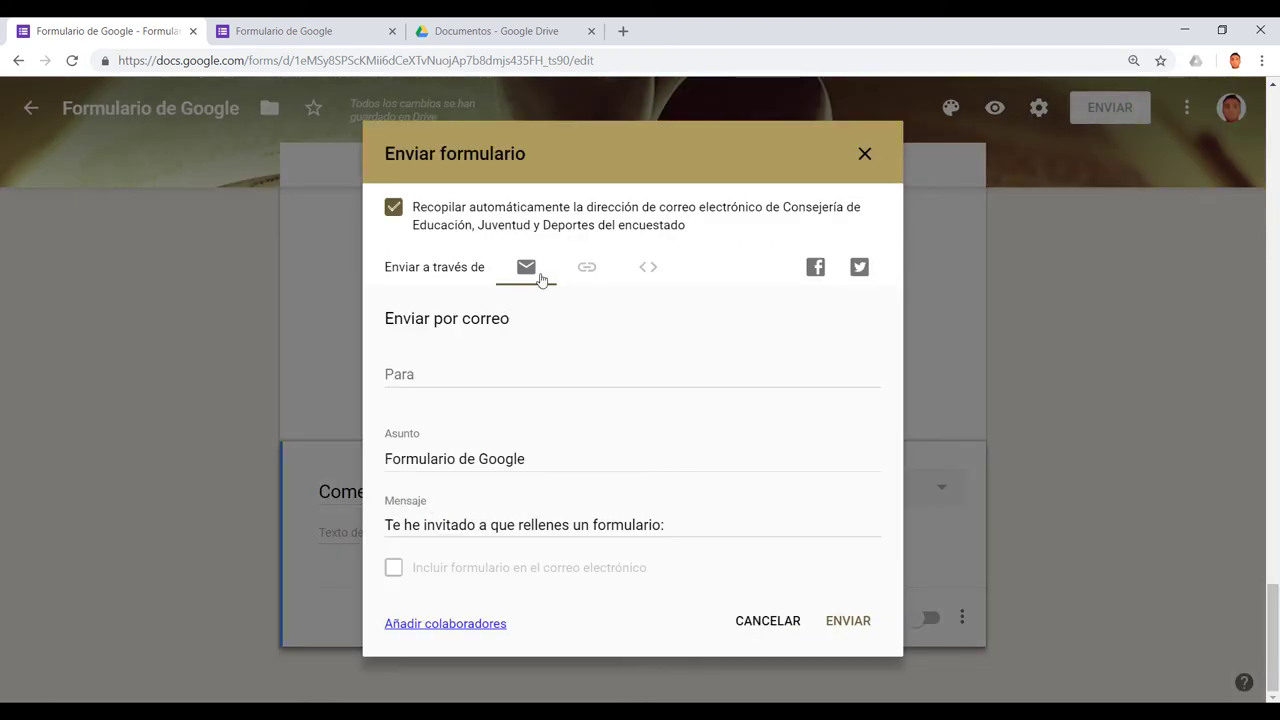
click(588, 272)
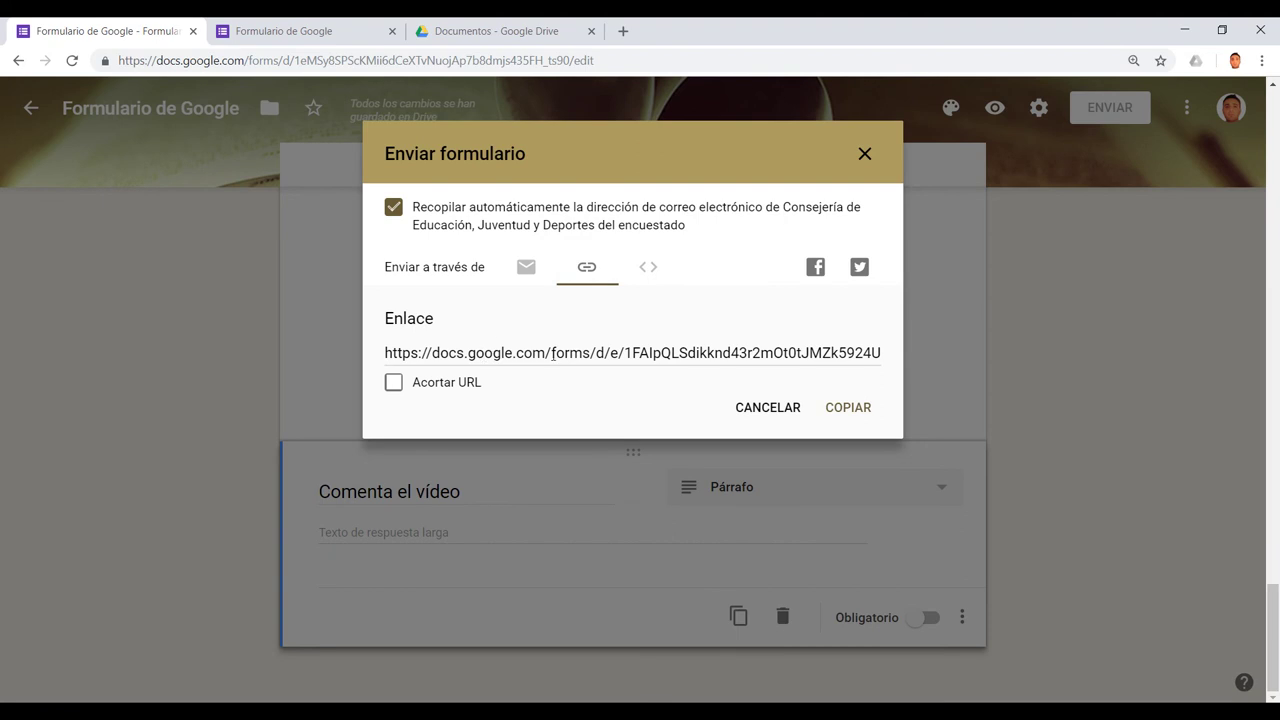
click(393, 382)
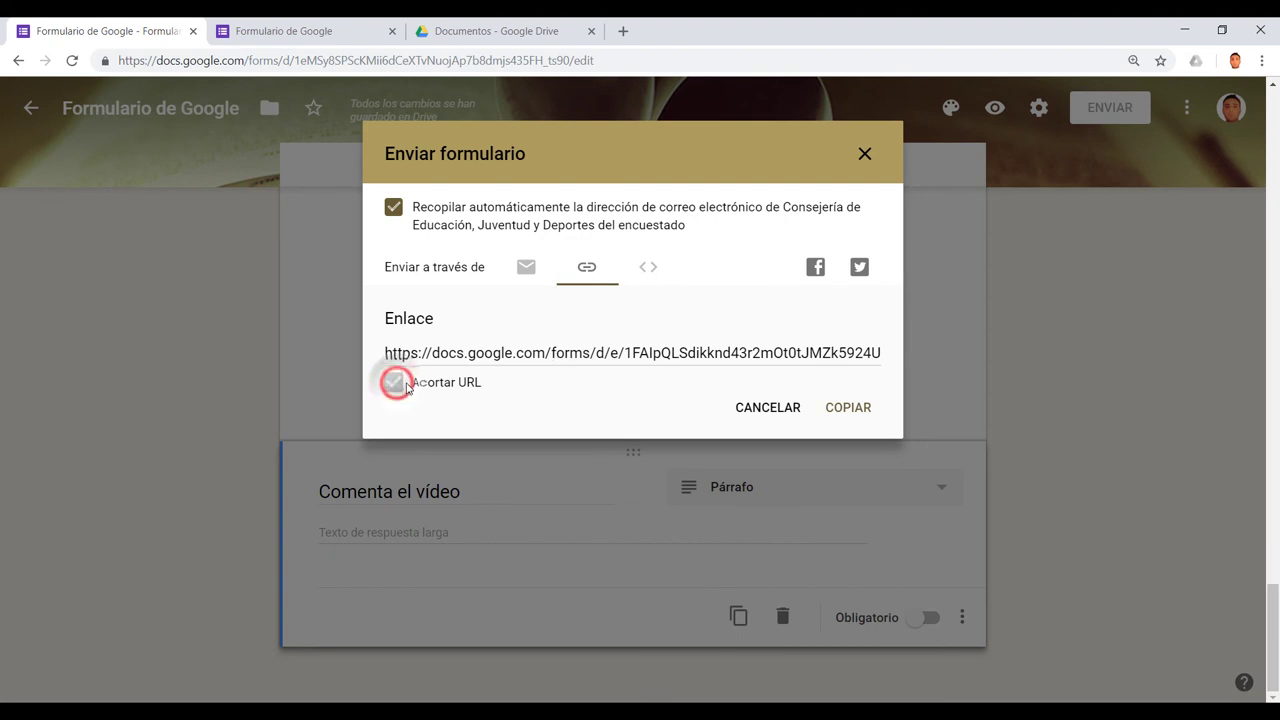
click(651, 268)
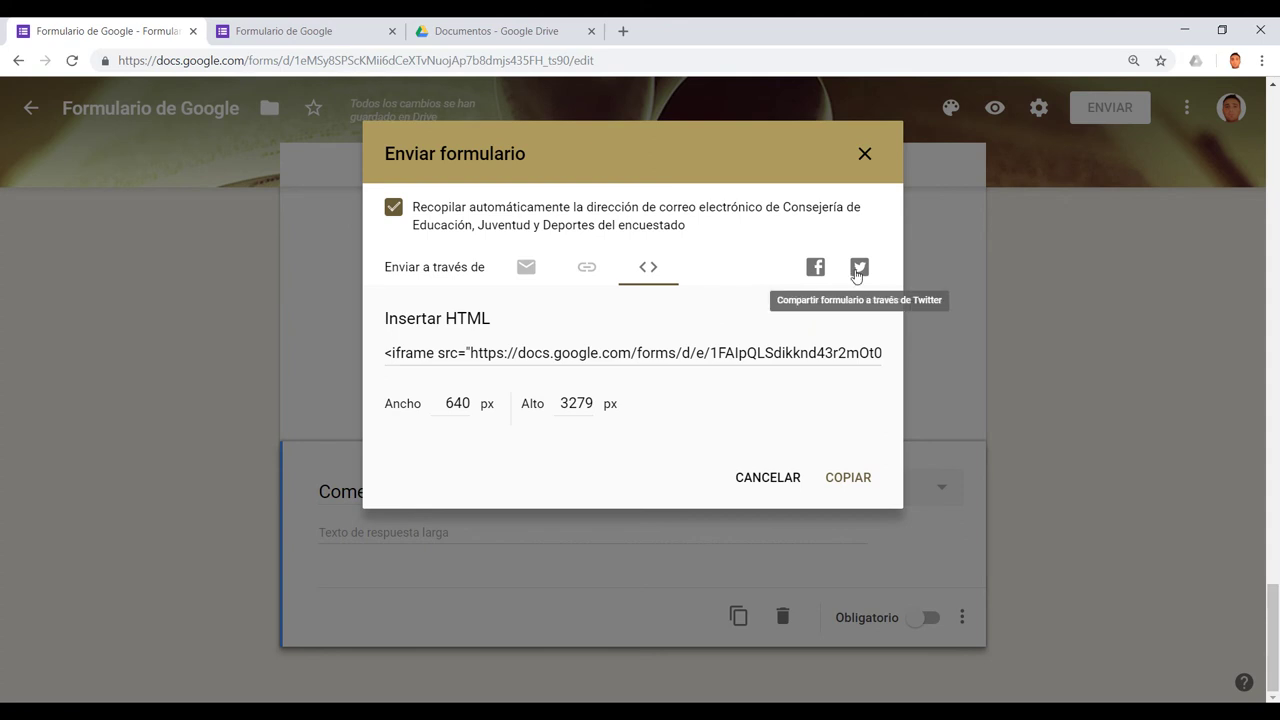
Step: Address the form's e-mail invitation to a contact, try to include the form in the message, and close the sending dialog
click(534, 274)
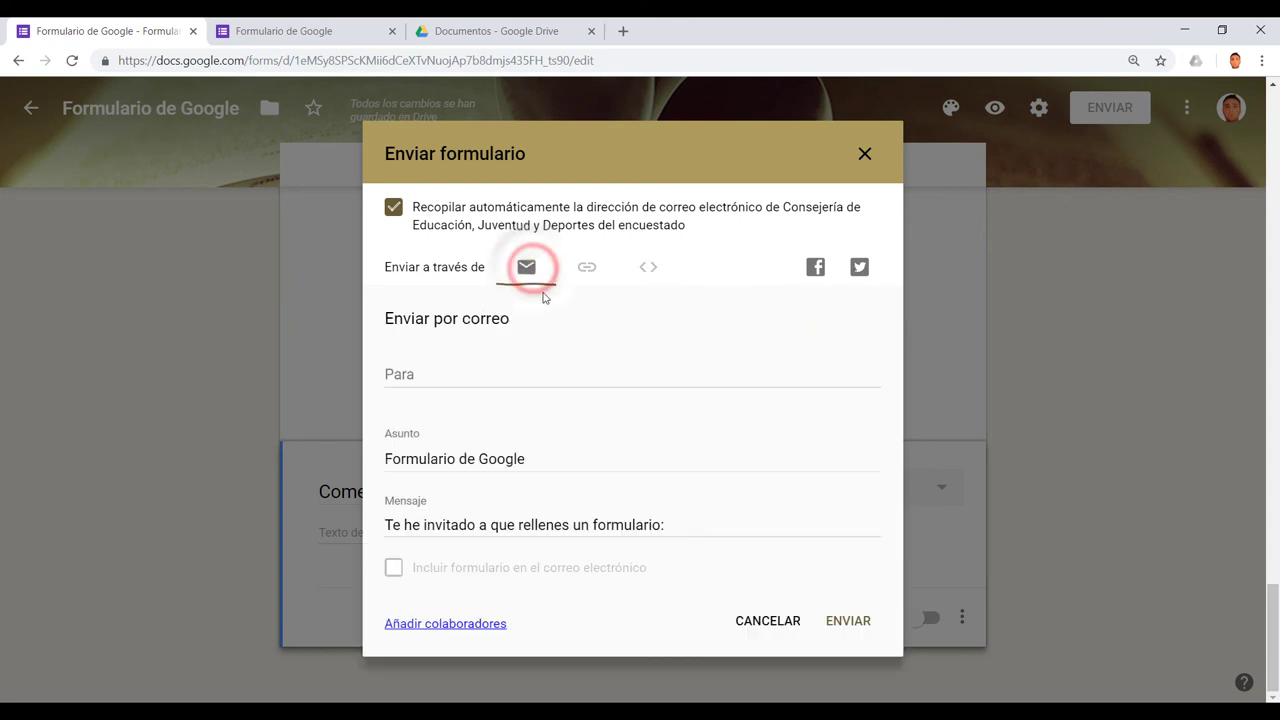
click(429, 373)
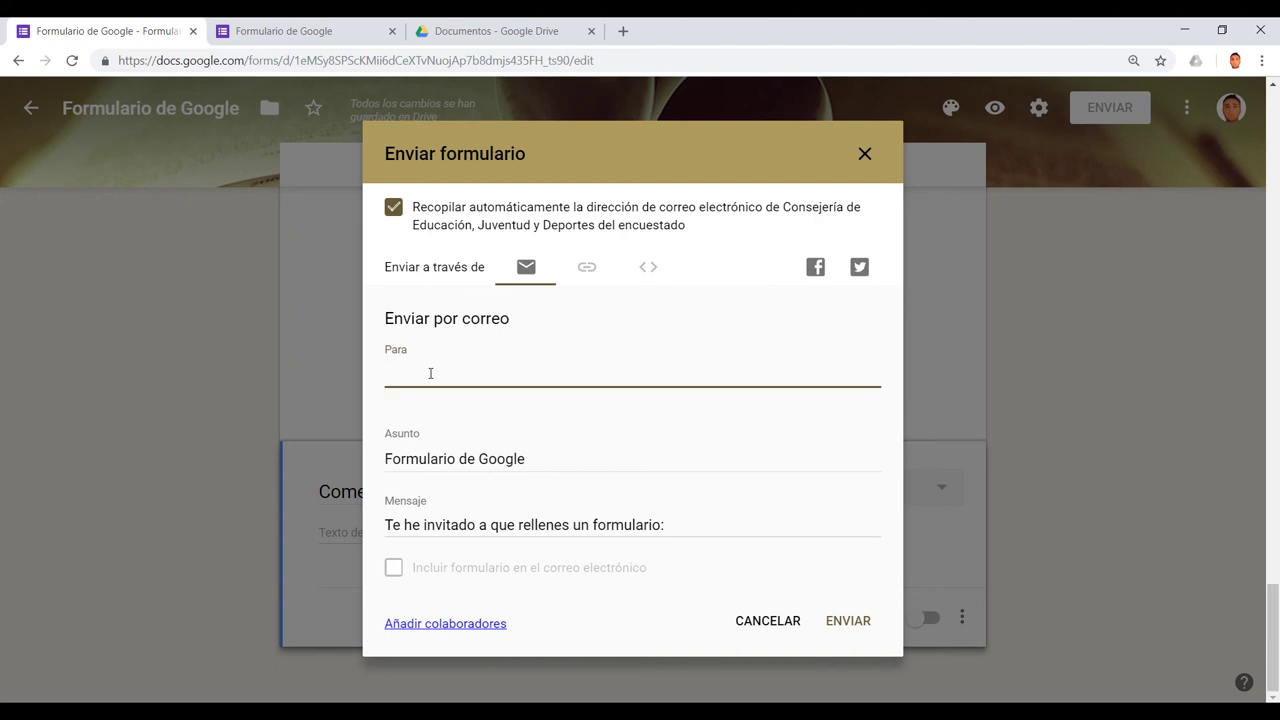
text(Roci)
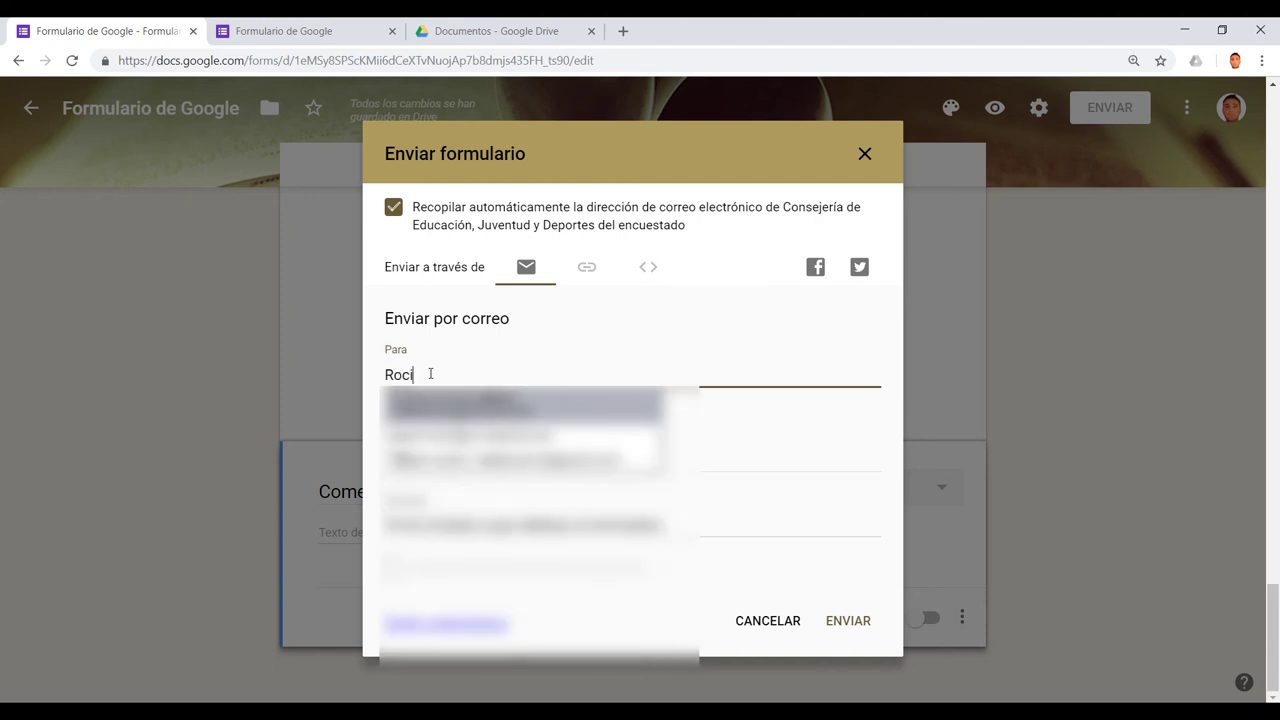
click(434, 405)
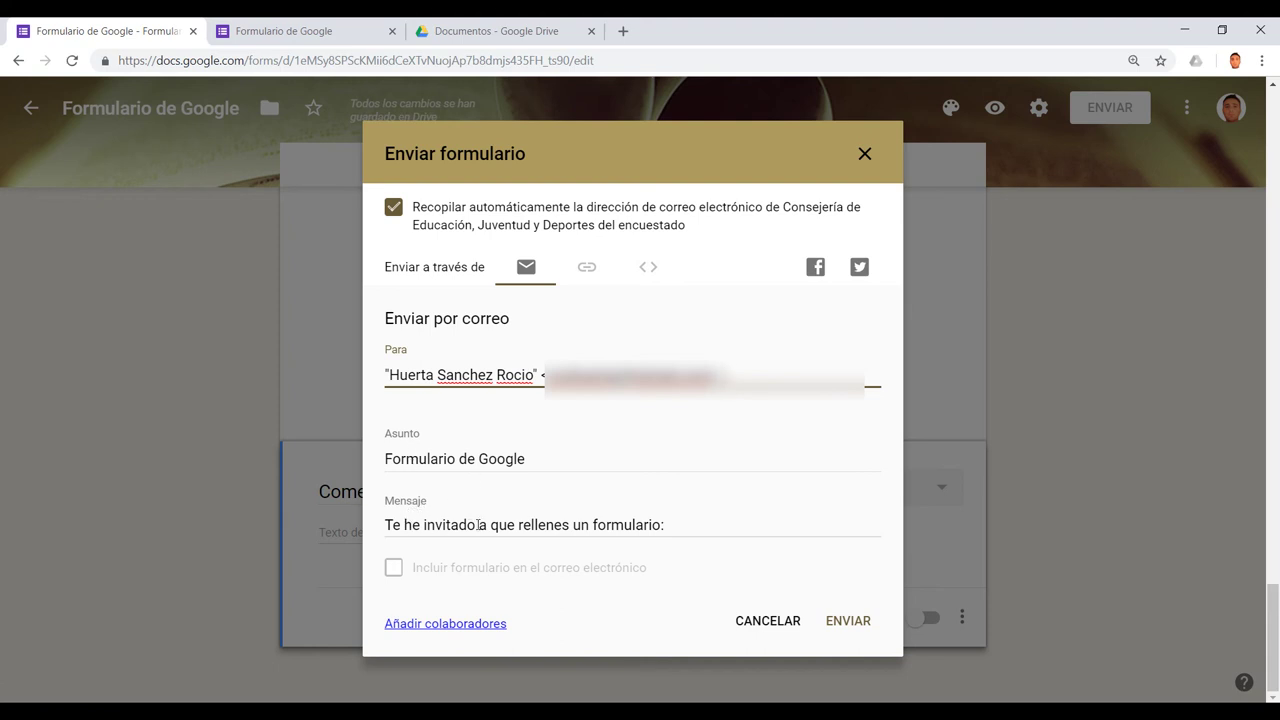
click(395, 568)
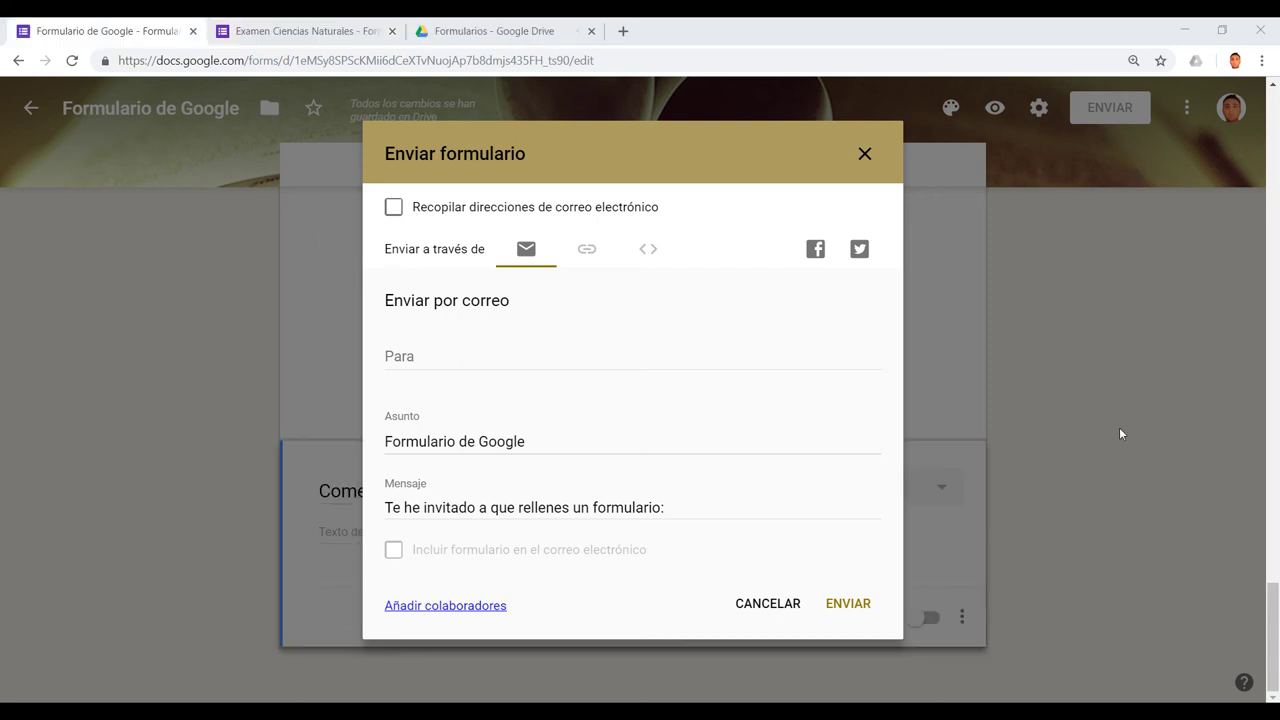
click(865, 154)
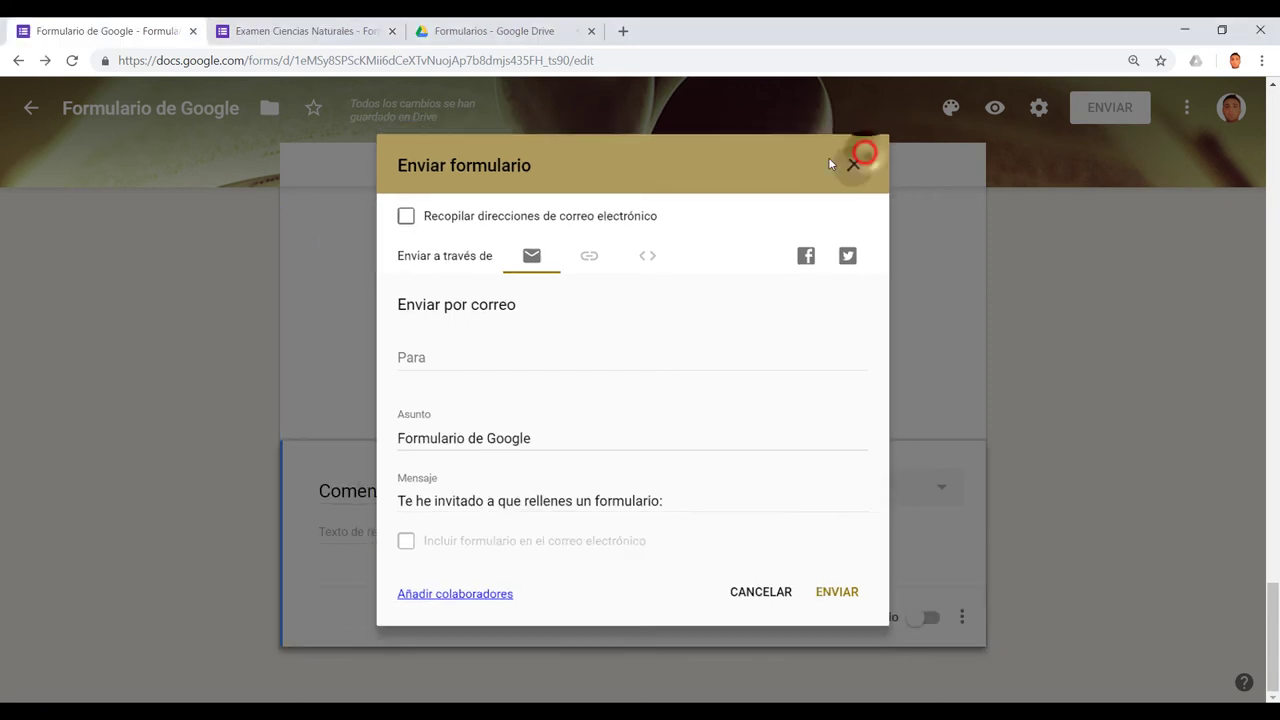
Step: Switch to the "Examen Ciencias Naturales" form, review its self-assessment test settings, and save them
click(268, 30)
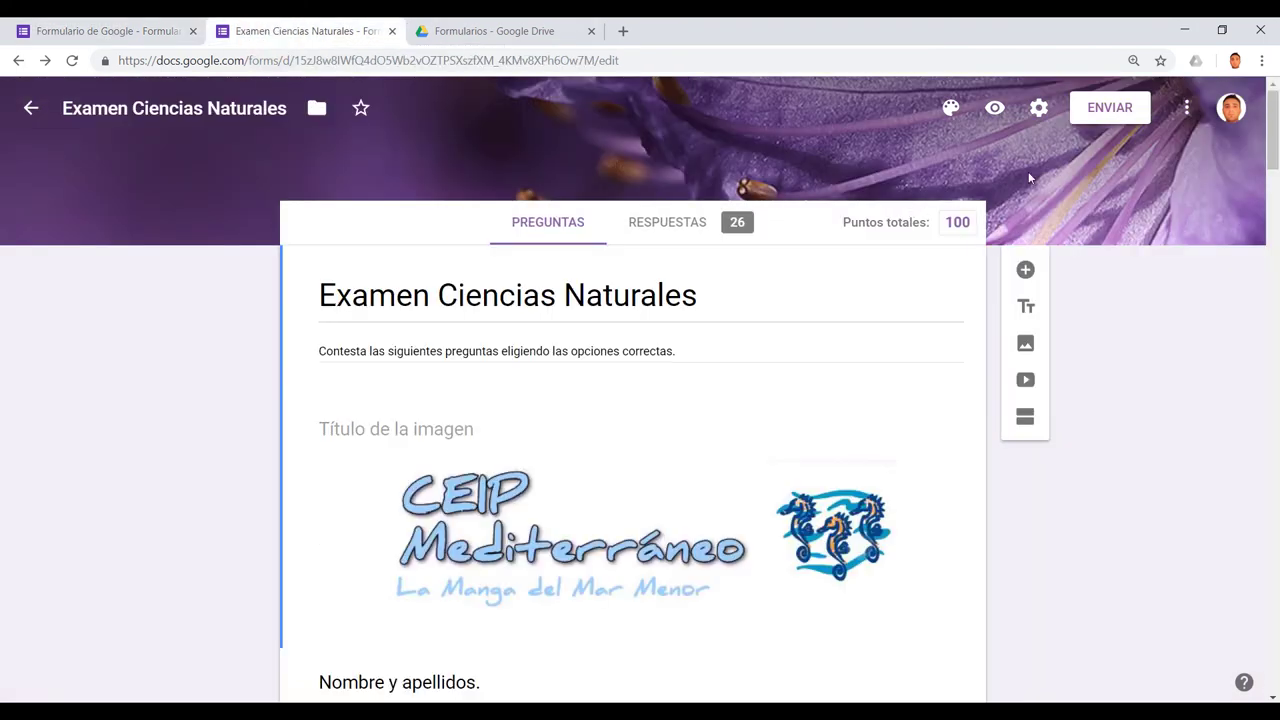
click(1040, 118)
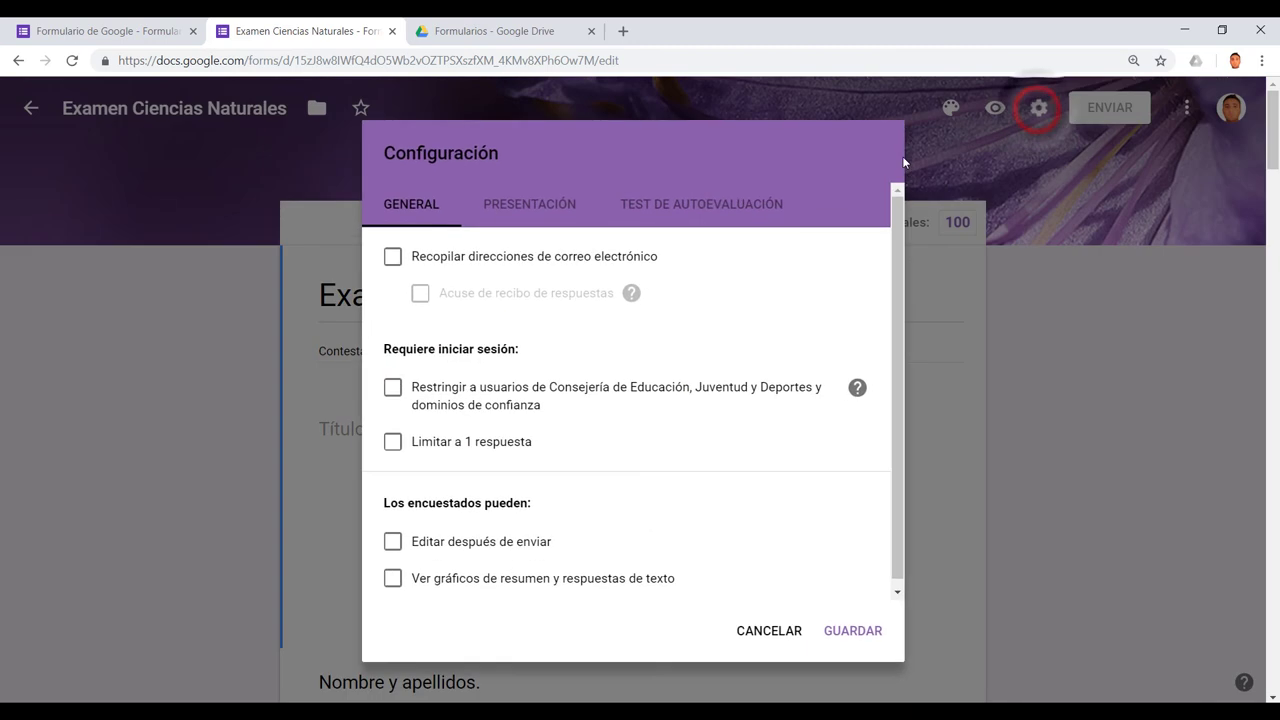
click(690, 210)
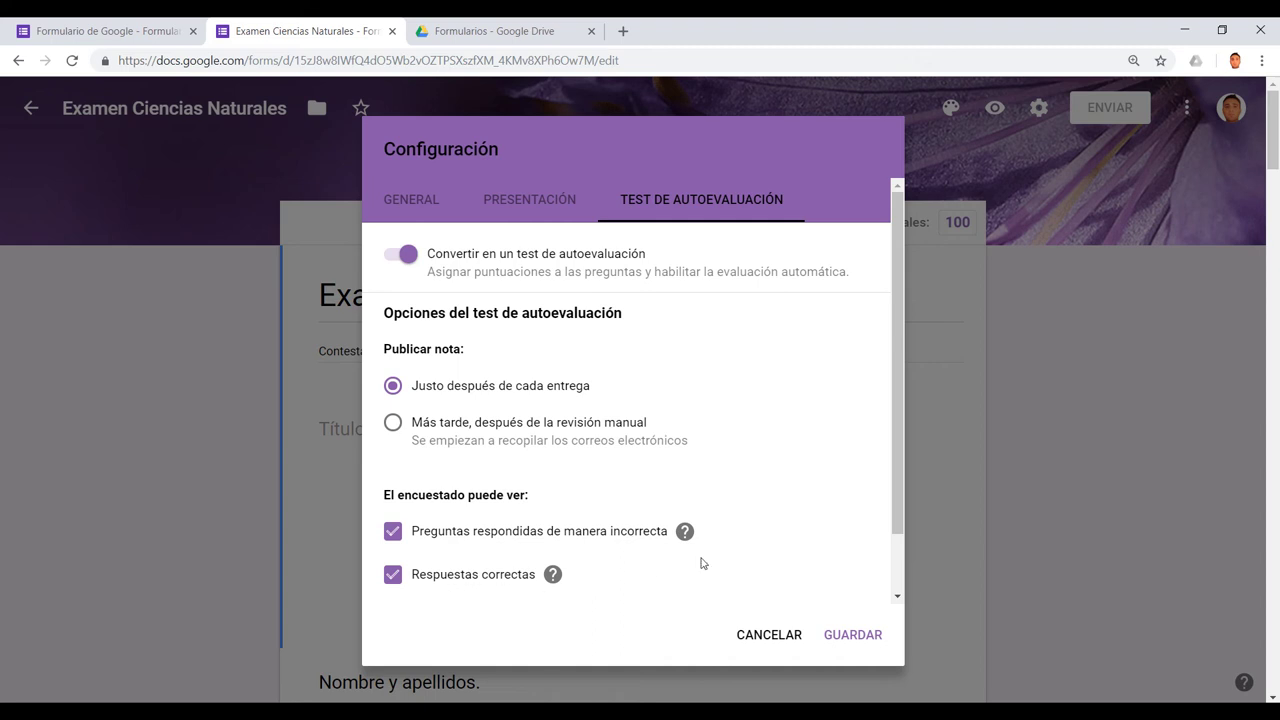
click(840, 640)
Step: Look through the exam's questions and open the answer key of the checkbox question on how living beings differ from inert ones
scroll(683, 451, down, 4)
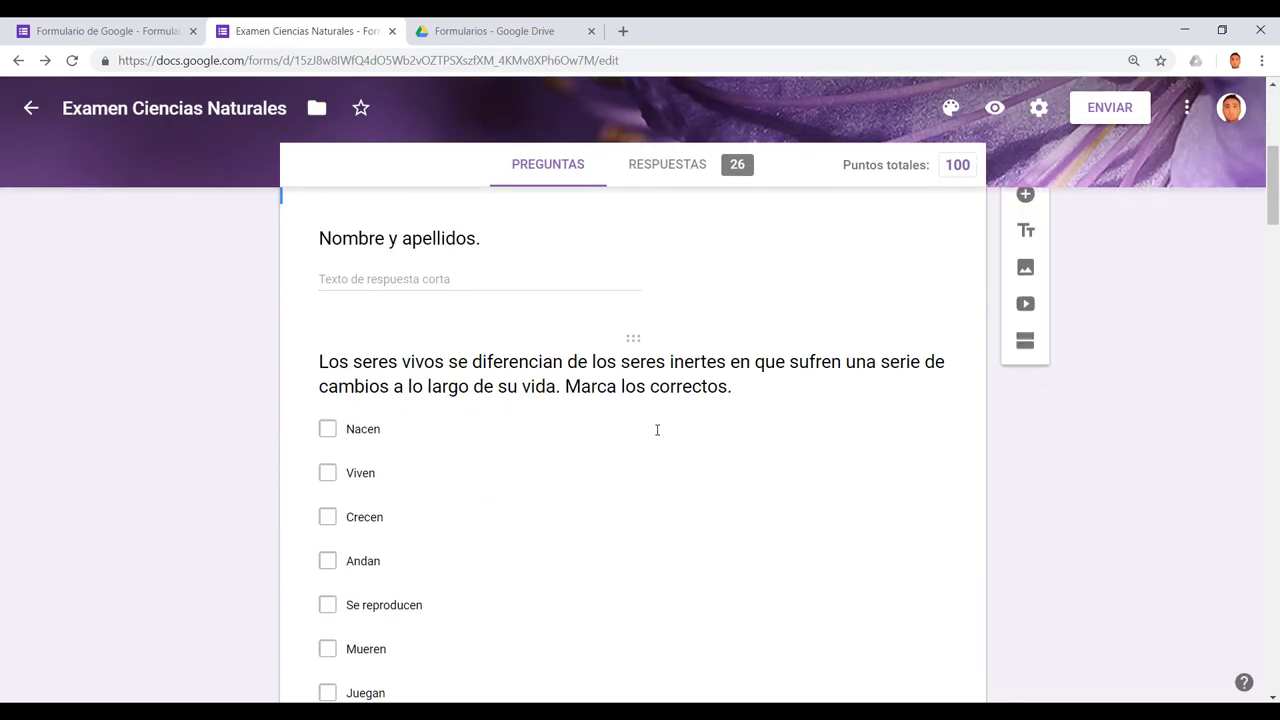
scroll(657, 430, down, 1)
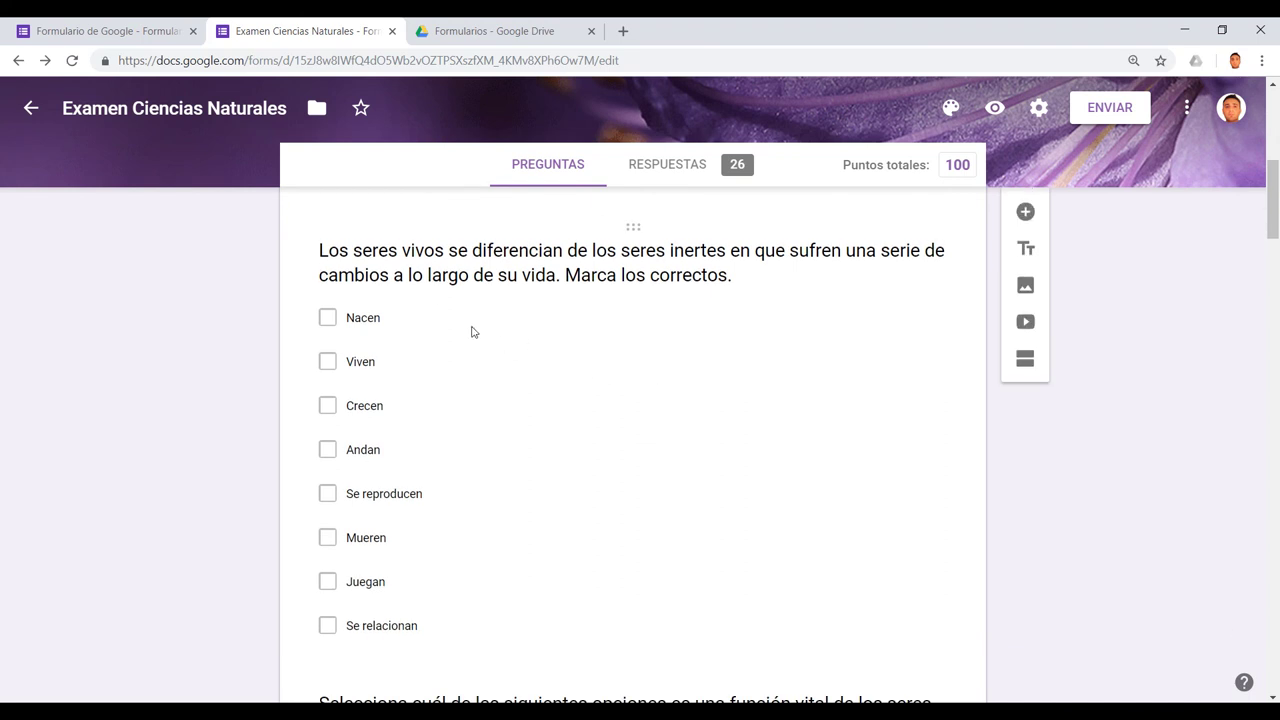
scroll(488, 326, down, 8)
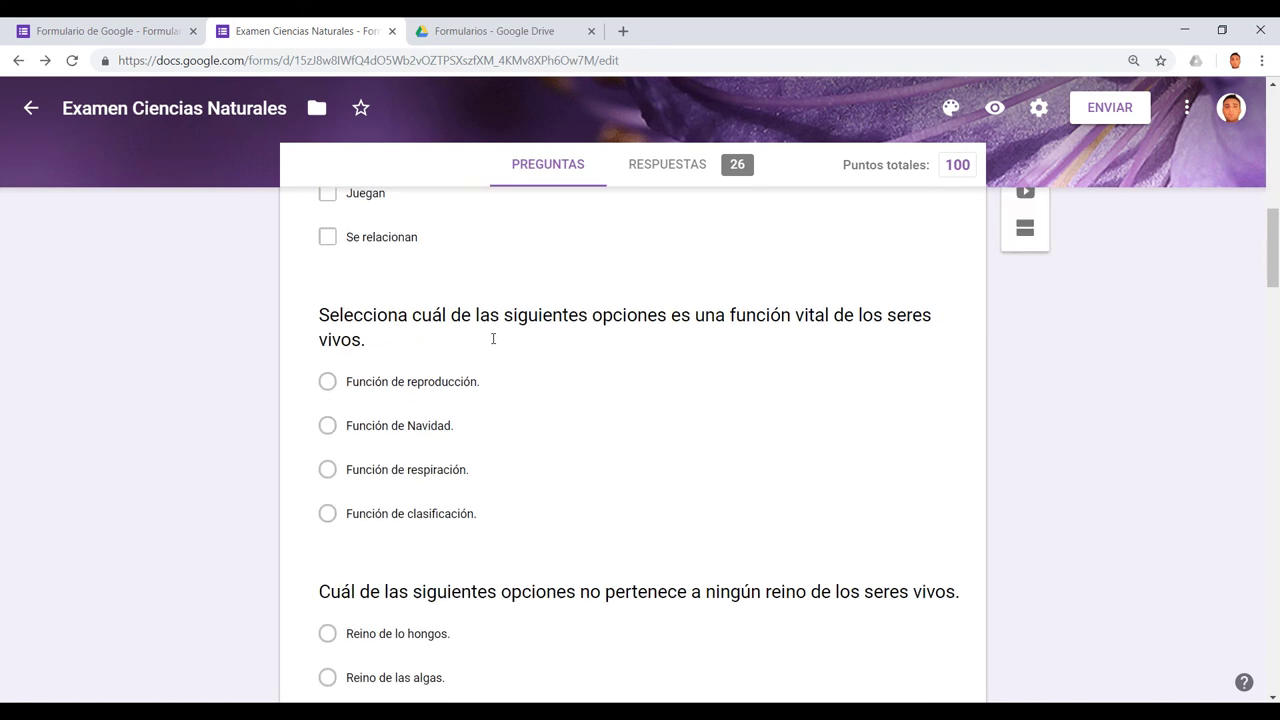
scroll(490, 347, down, 6)
scroll(489, 345, up, 9)
scroll(490, 345, up, 5)
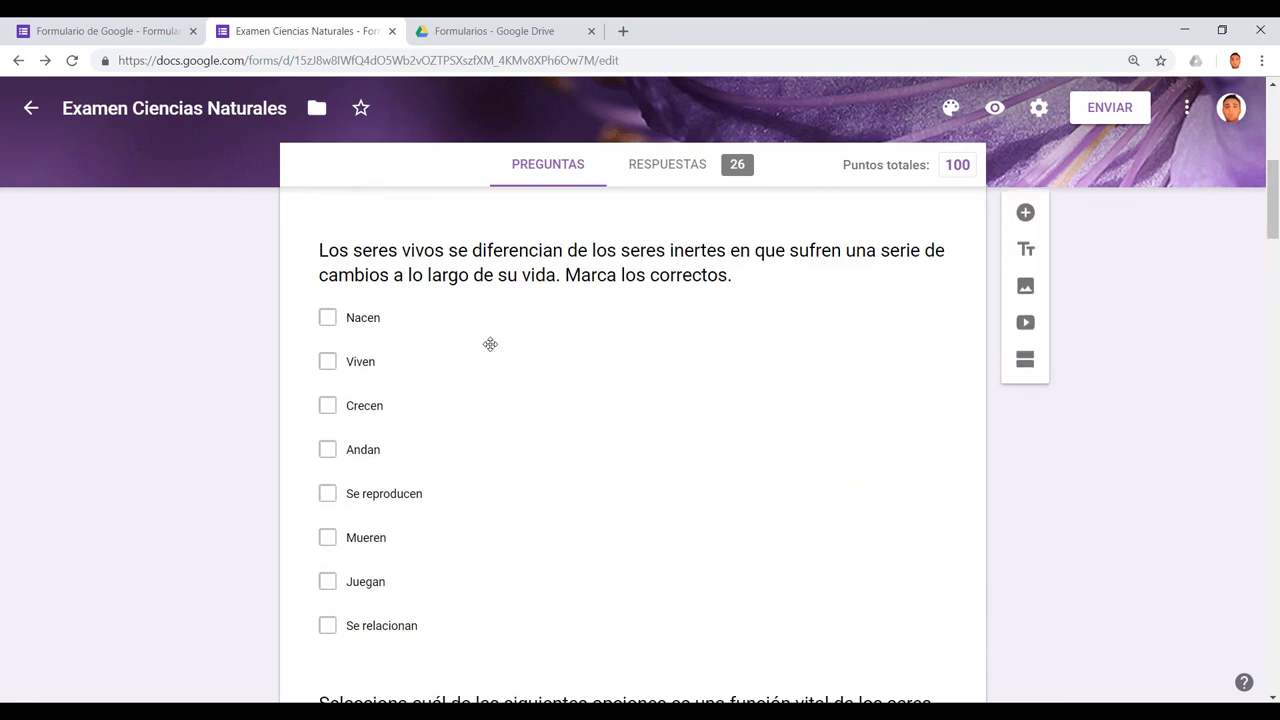
click(686, 389)
scroll(660, 395, down, 3)
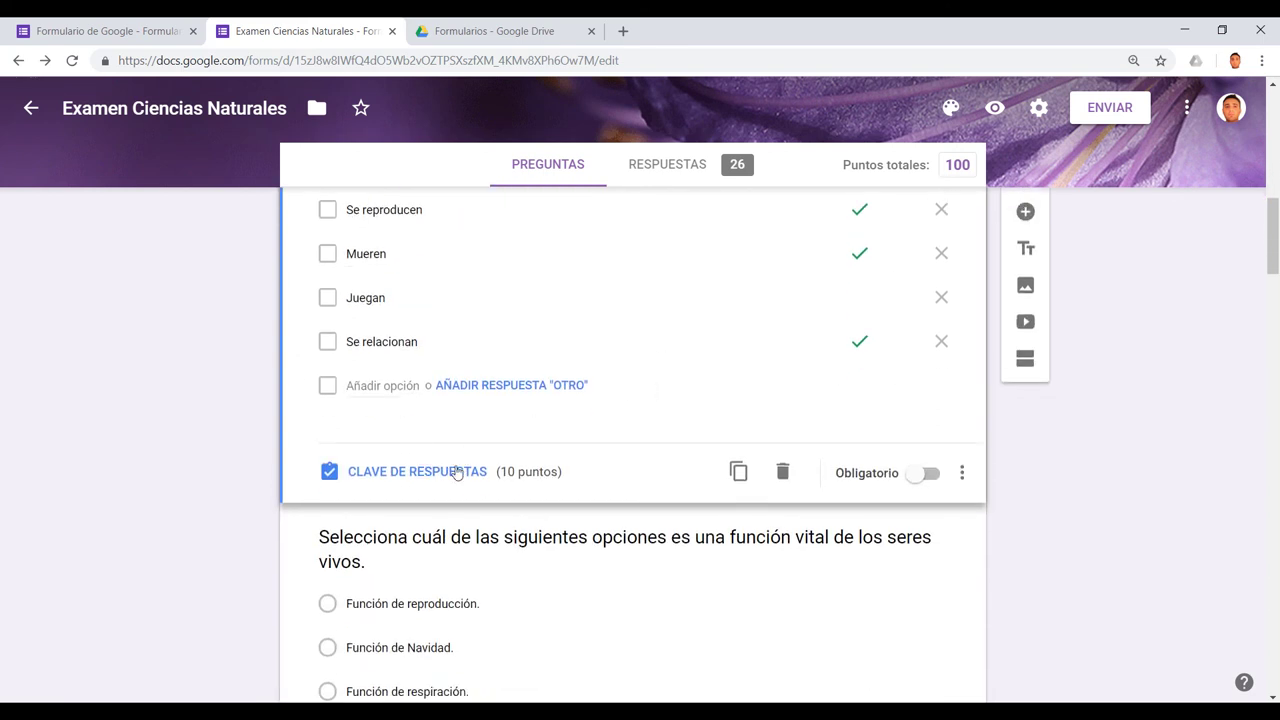
click(449, 474)
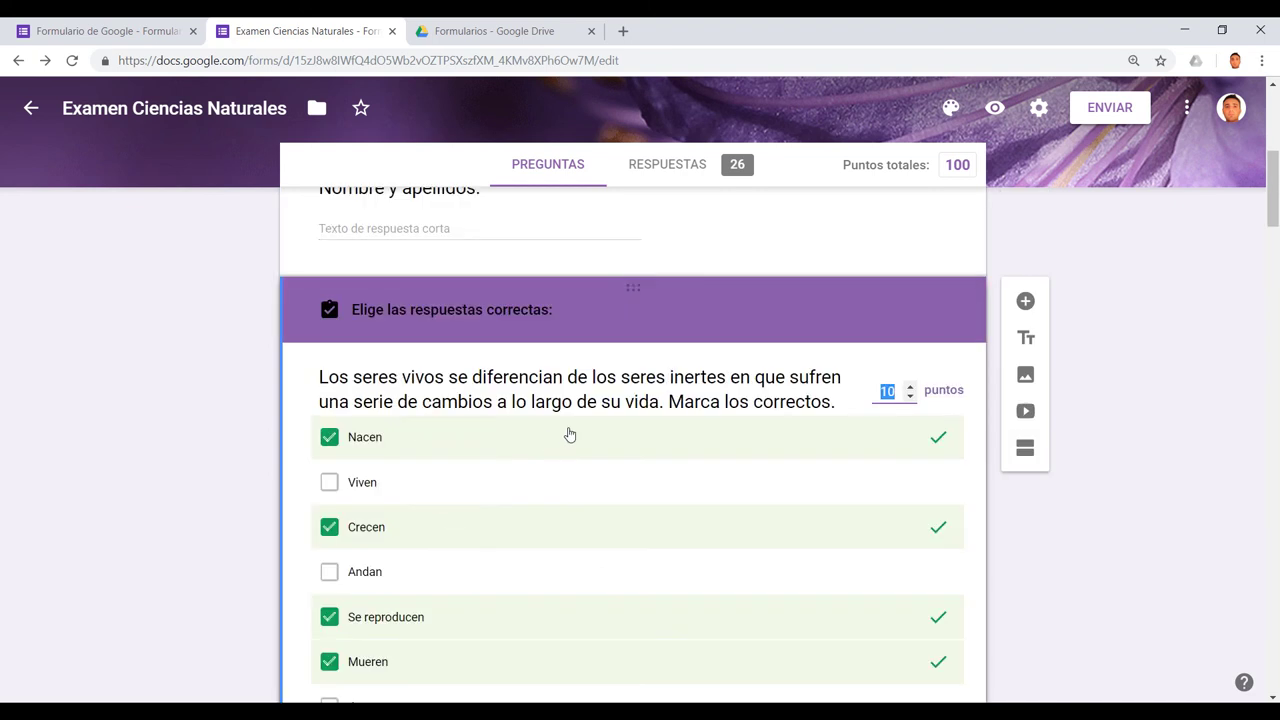
Step: Unmark and re-mark "Nacen" and "Crecen" as correct answers, and review the question's answer key and points
click(331, 440)
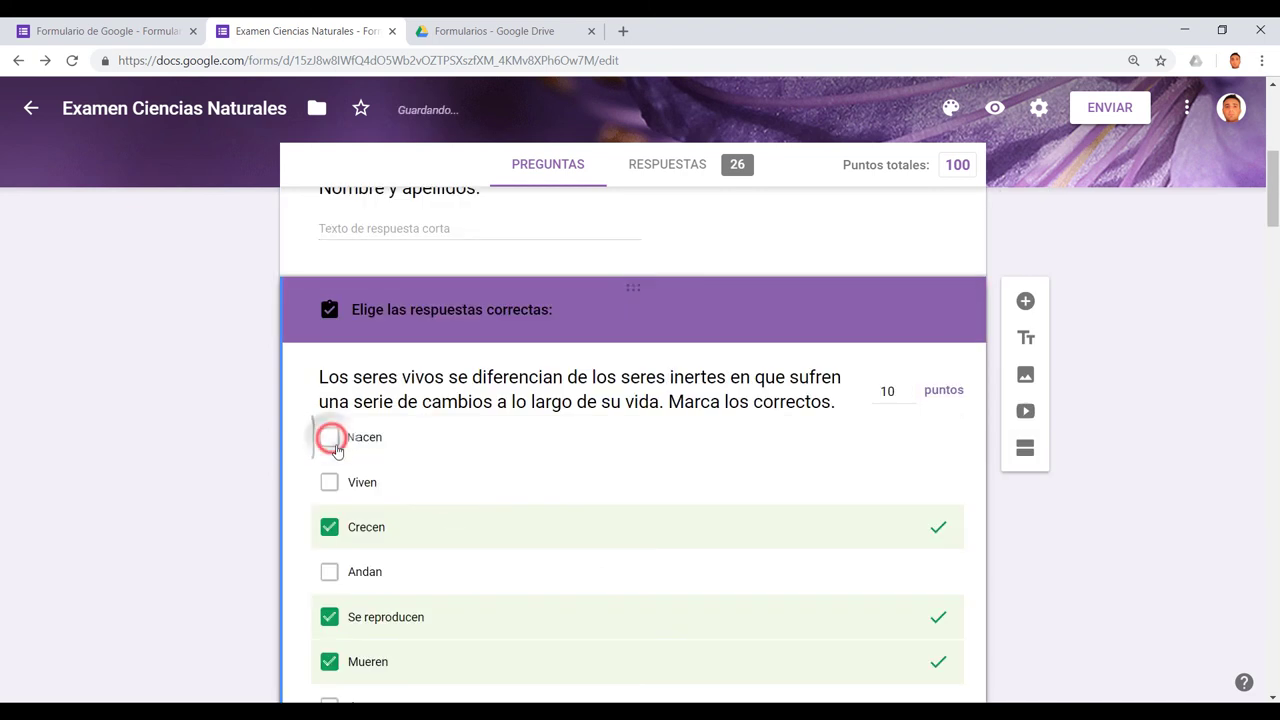
click(331, 440)
click(330, 530)
click(330, 530)
scroll(423, 471, down, 3)
scroll(422, 472, up, 1)
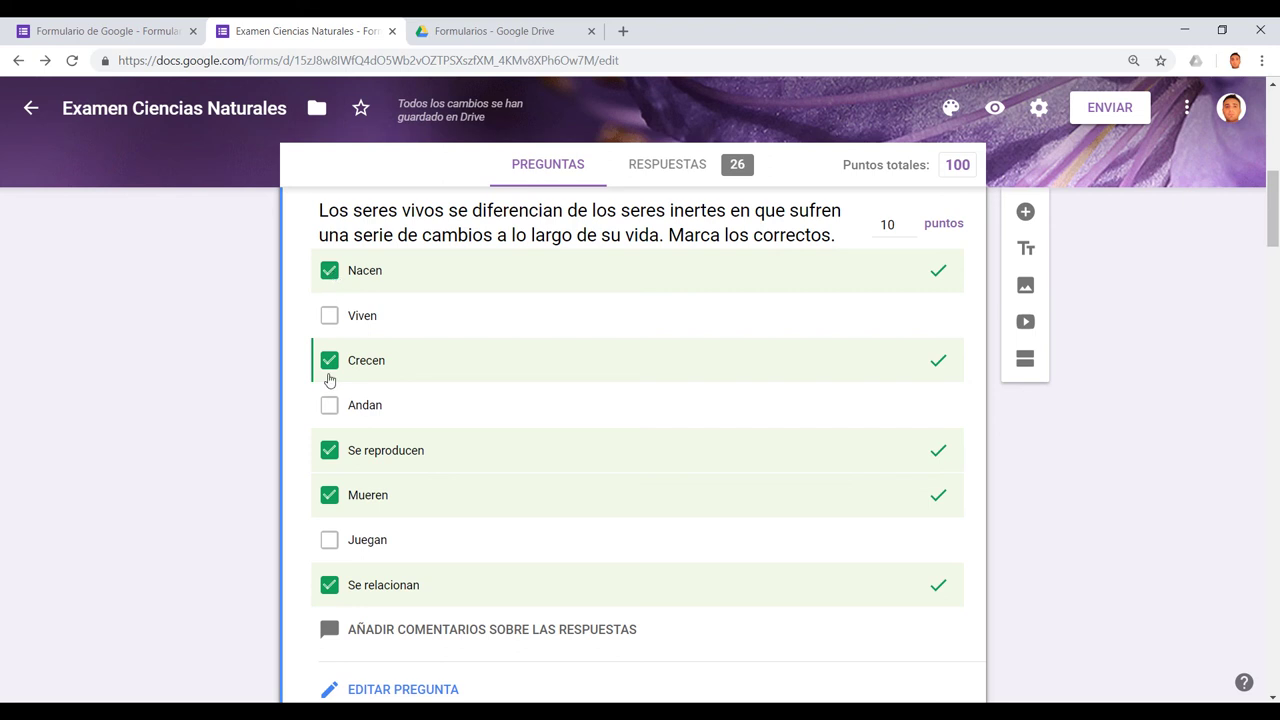
scroll(605, 461, up, 1)
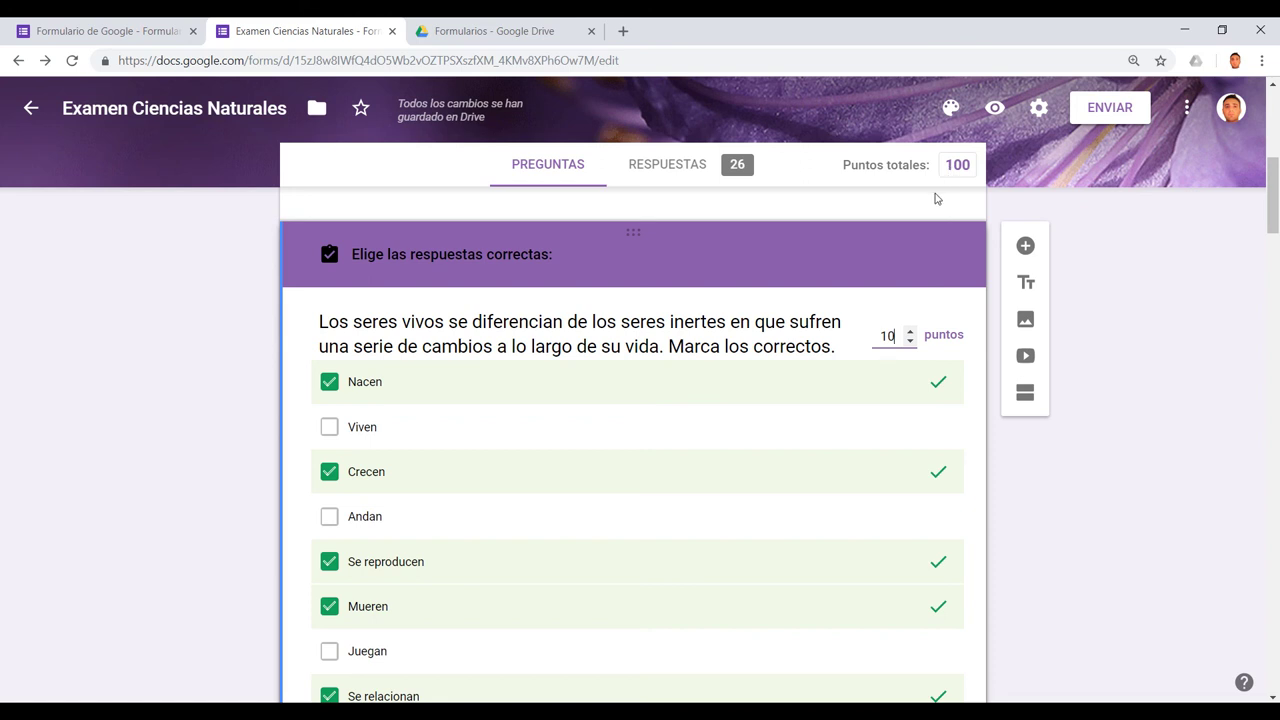
Step: Open the answer key of the multiple-choice question on the vital function of living beings to check its correct option and points
scroll(877, 302, down, 7)
click(801, 337)
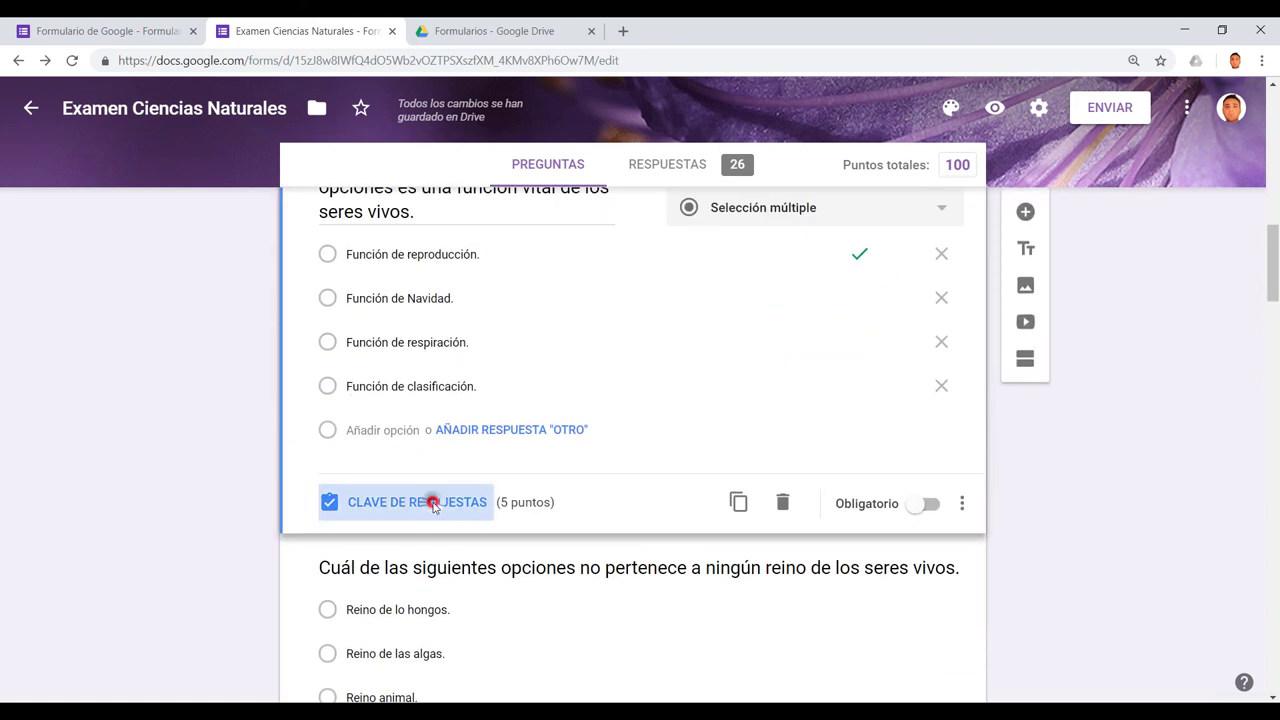
click(433, 503)
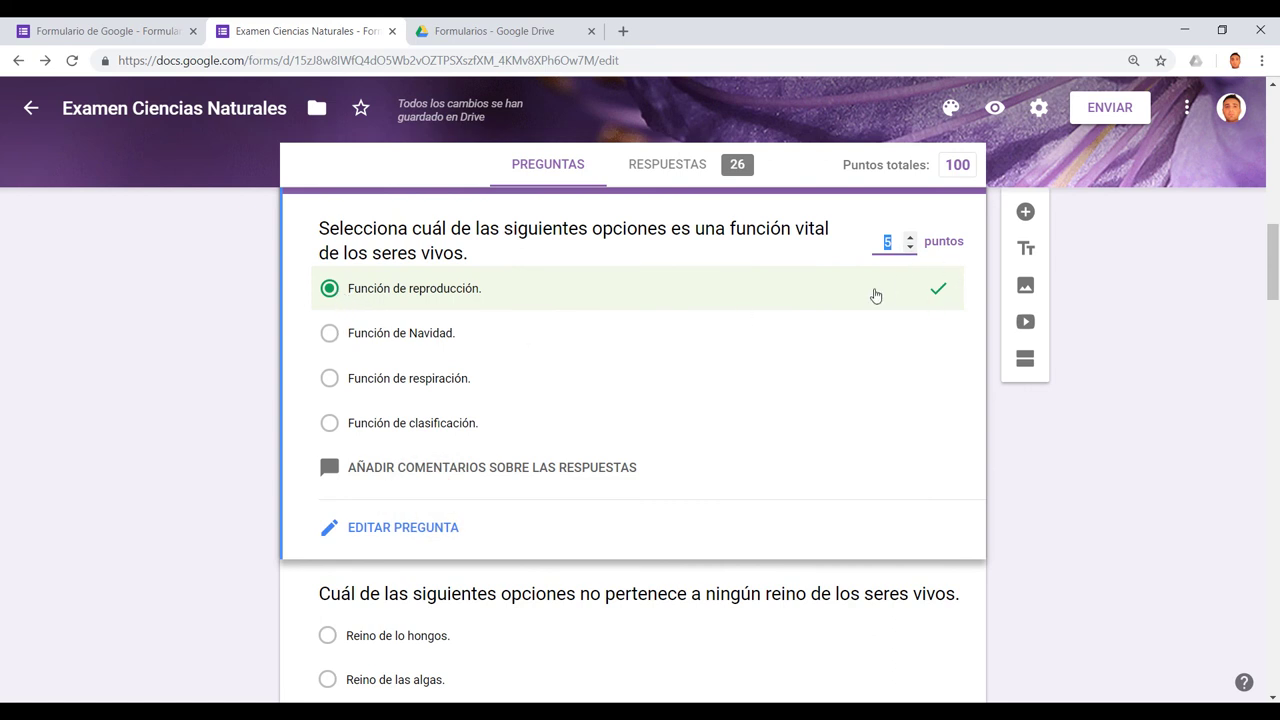
Step: Open the answer key of the checkbox grid "Clasifica las siguientes especies" and examine the correct column and points for each row
scroll(836, 330, down, 4)
scroll(753, 335, down, 15)
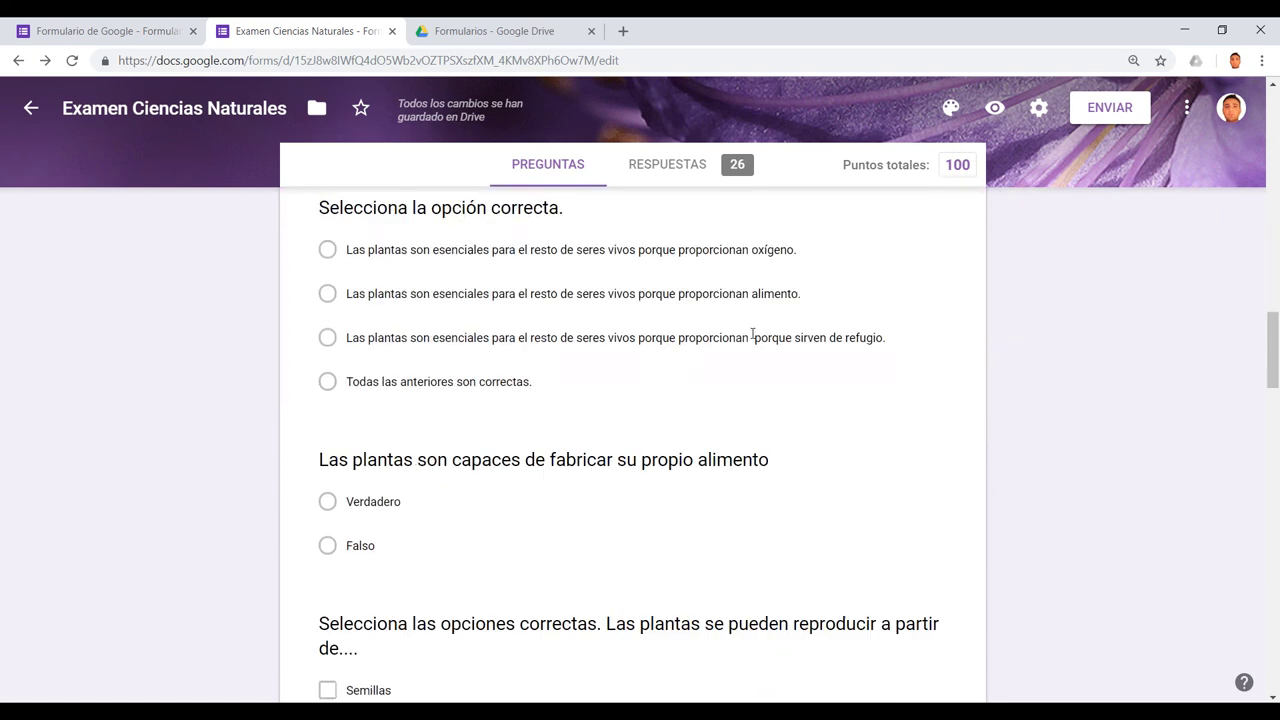
scroll(755, 336, down, 11)
scroll(755, 333, down, 1)
scroll(755, 335, up, 1)
click(755, 337)
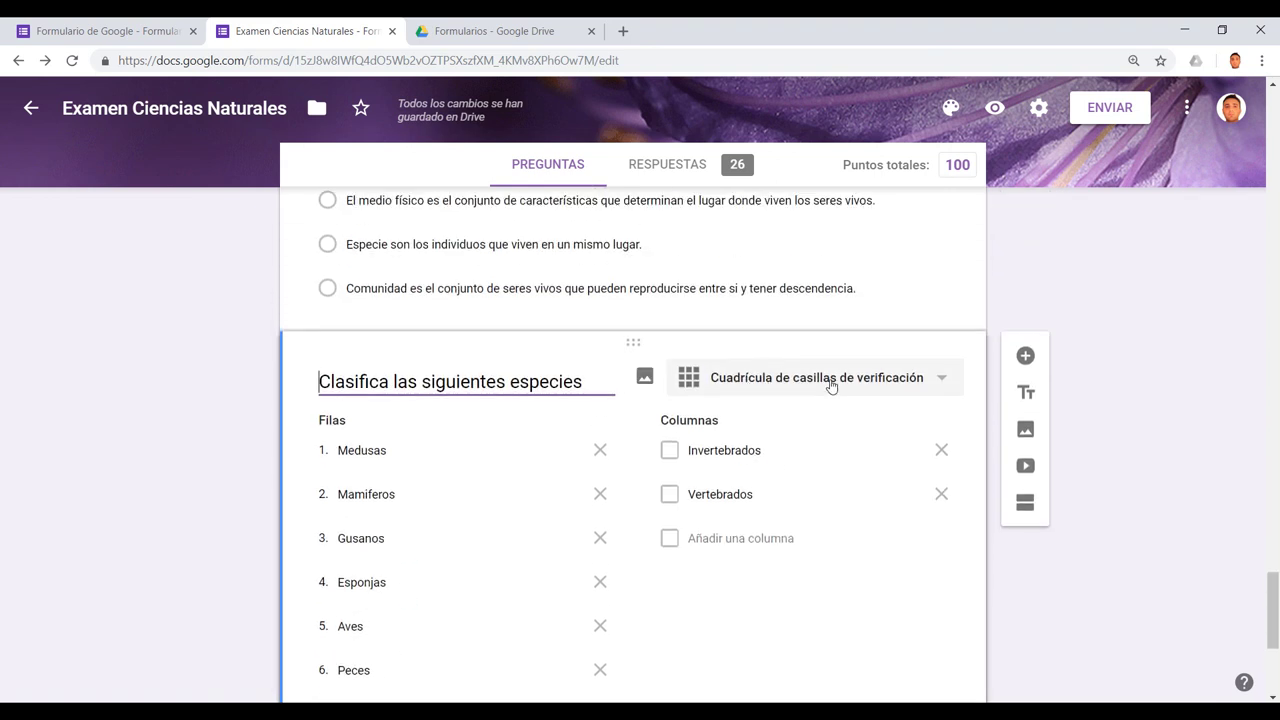
scroll(877, 383, down, 4)
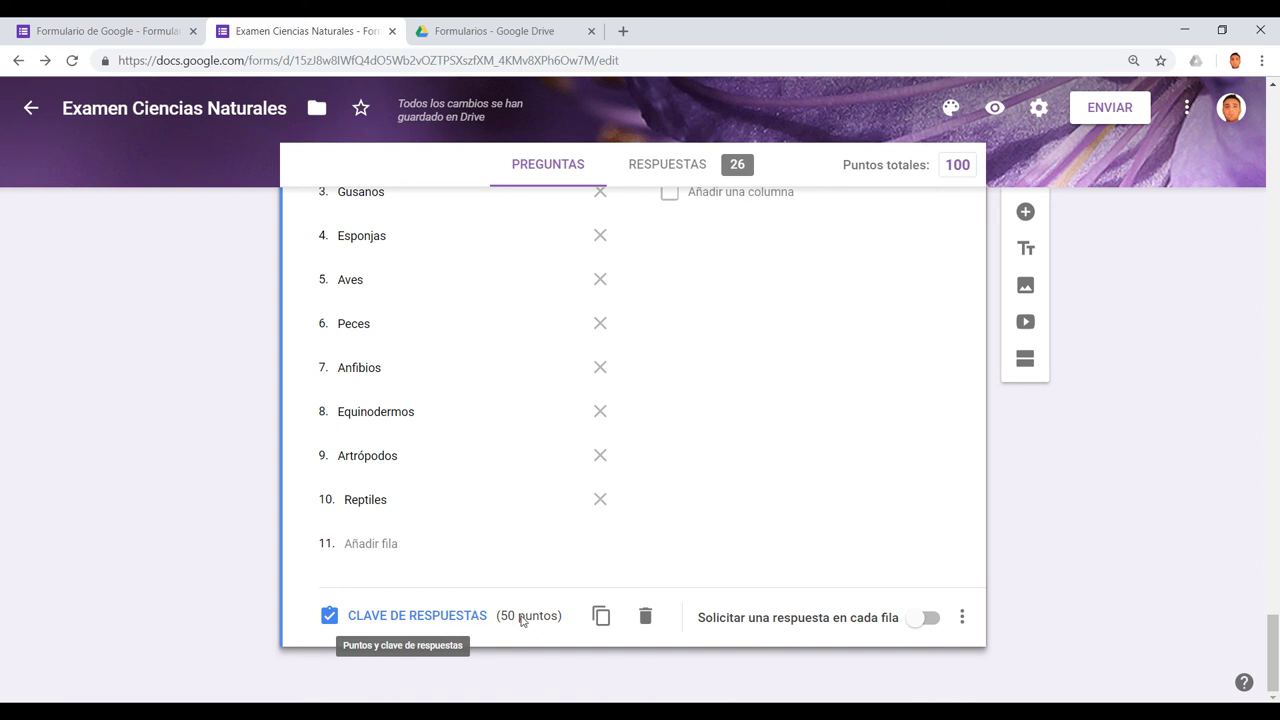
click(448, 614)
scroll(646, 449, up, 1)
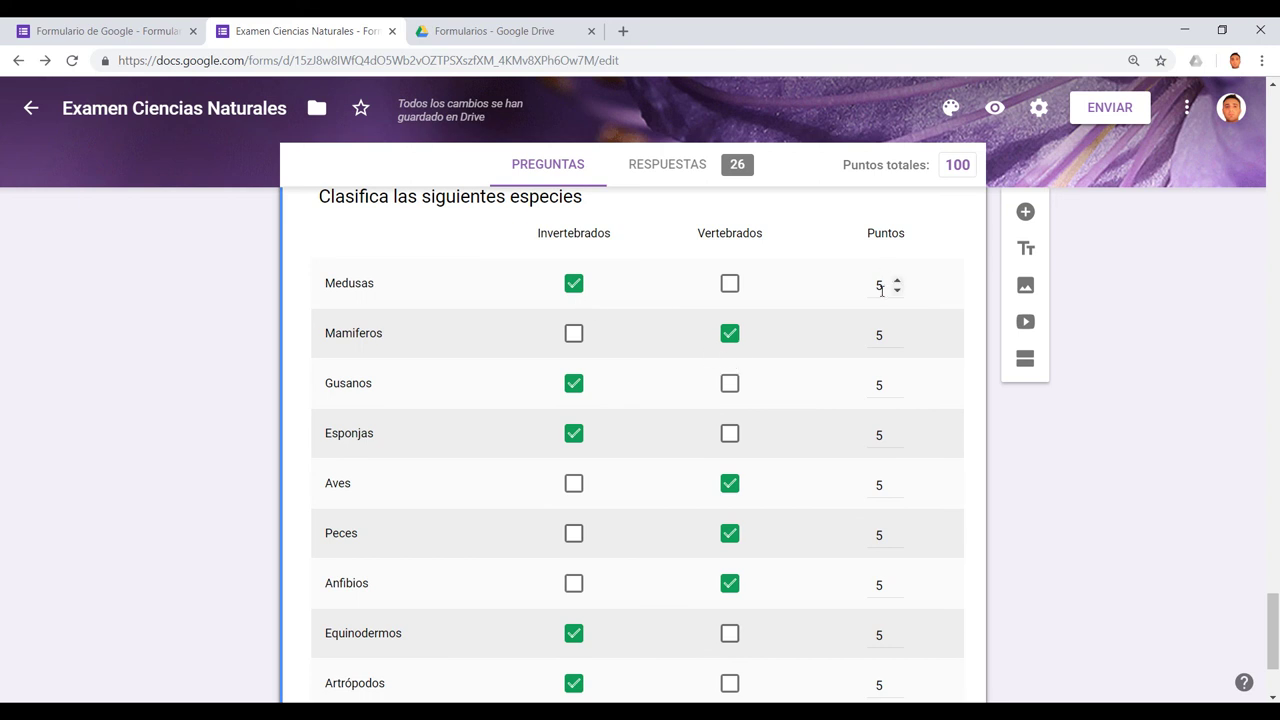
scroll(884, 314, down, 1)
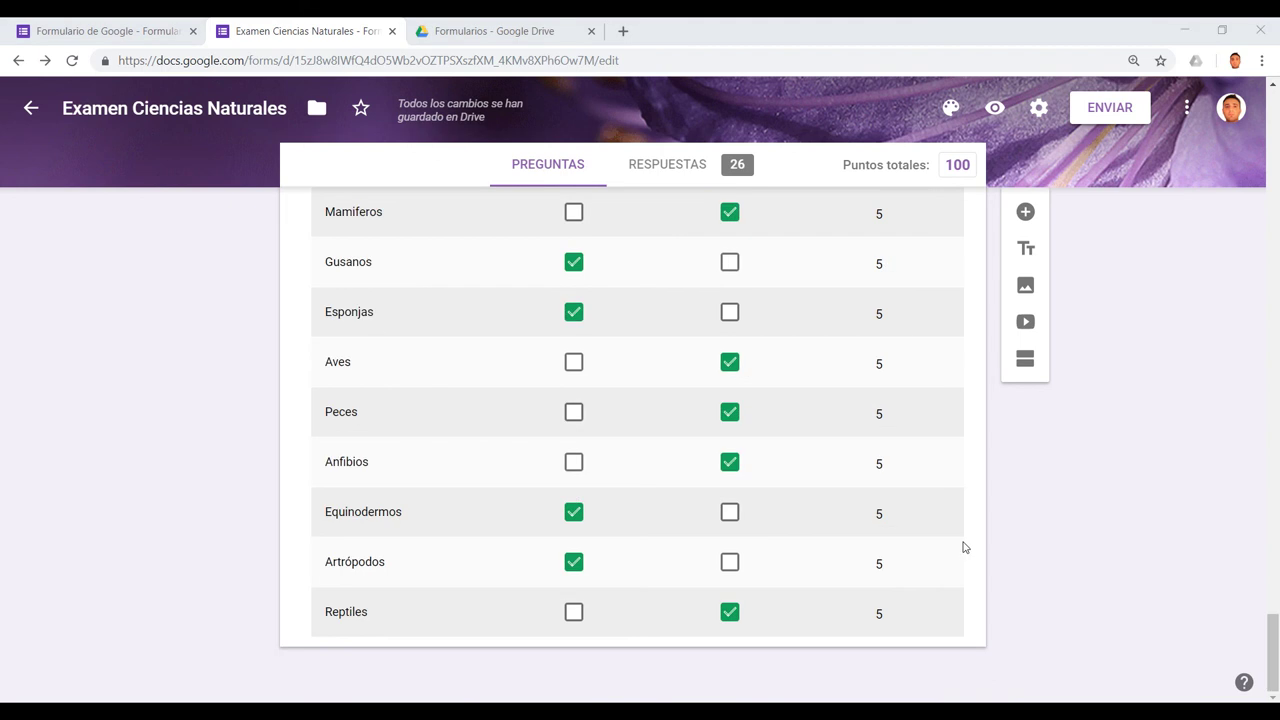
scroll(931, 466, up, 20)
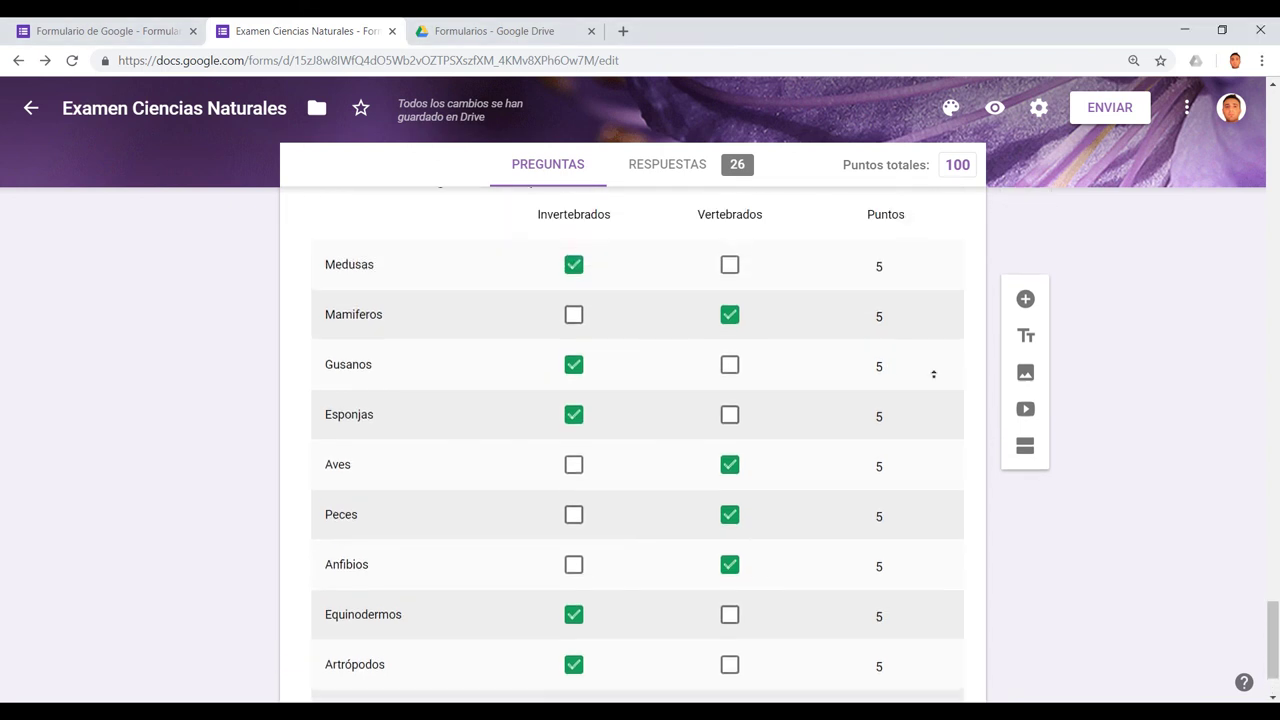
scroll(916, 240, up, 10)
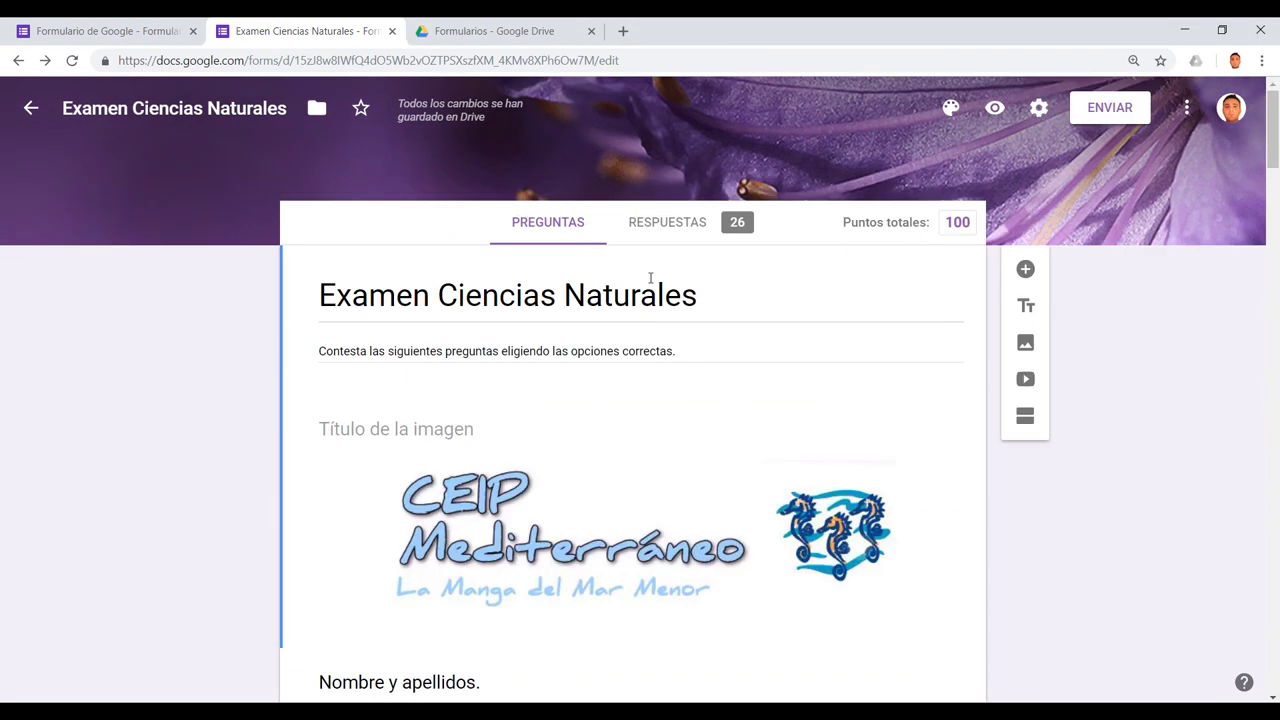
Step: Display the summary of the exam's responses and examine the score distribution, frequently missed questions and answer charts for each question
click(677, 224)
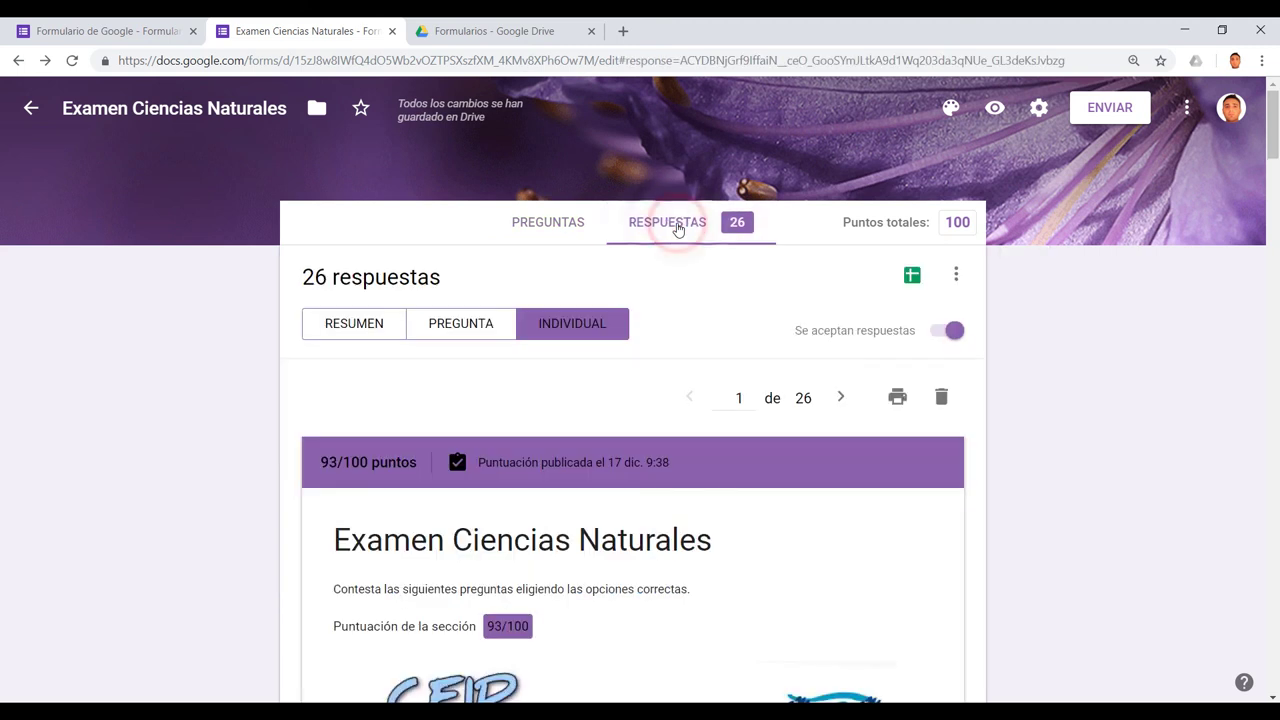
click(314, 334)
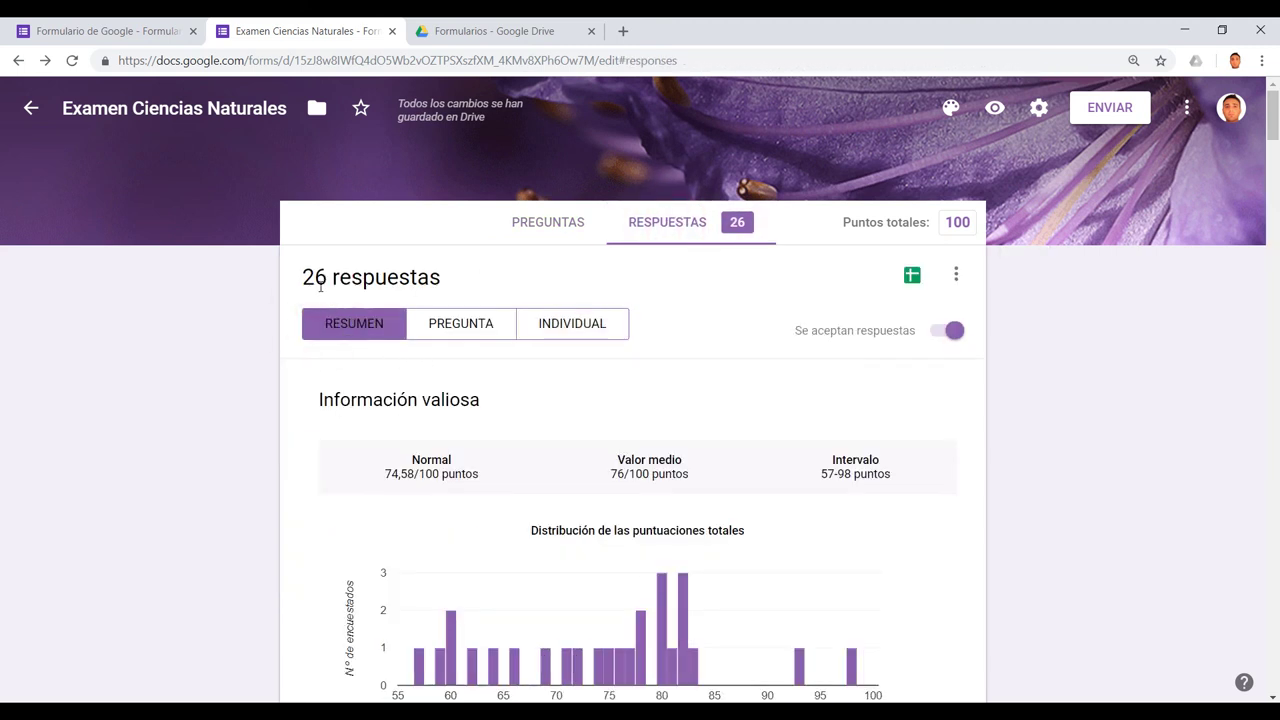
scroll(486, 423, down, 2)
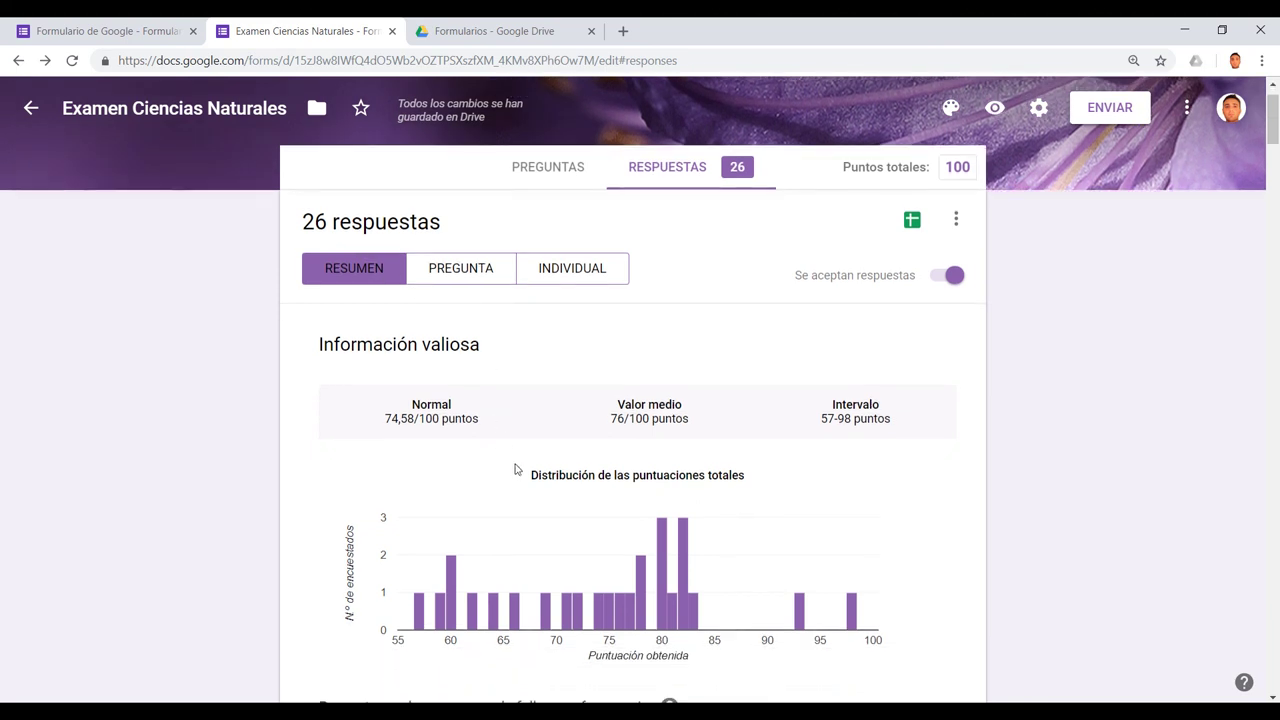
scroll(470, 428, down, 3)
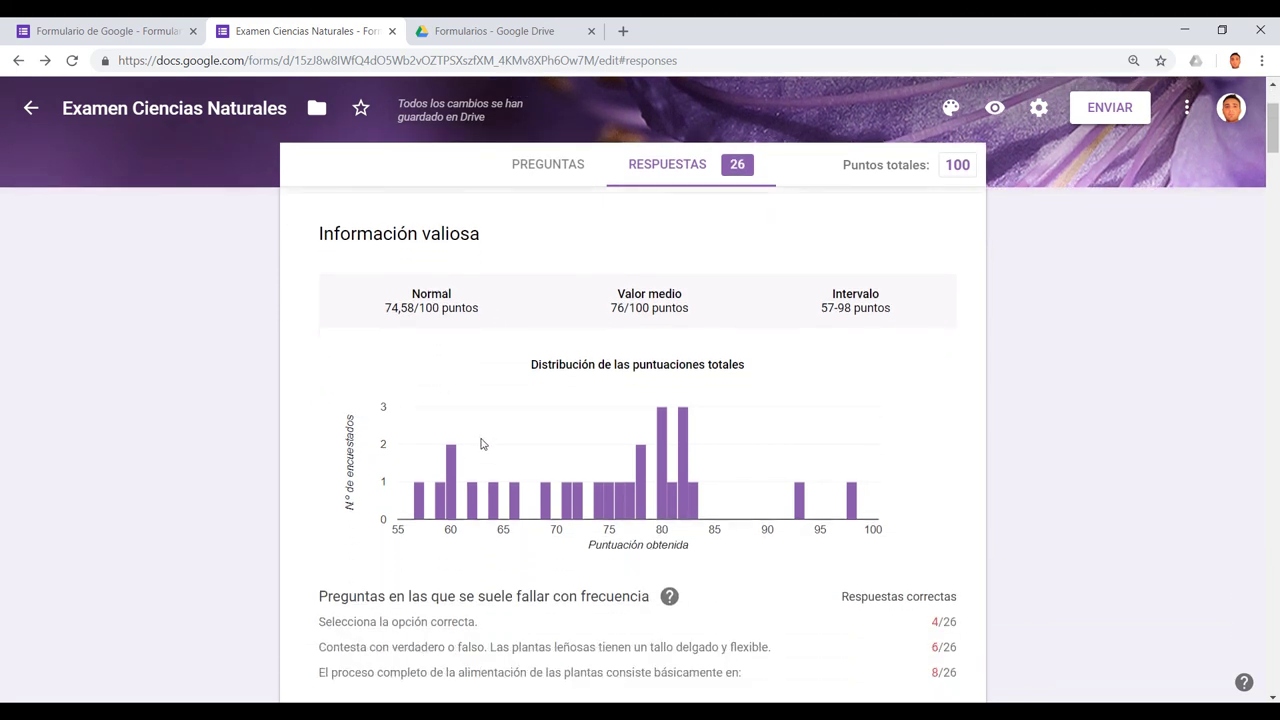
scroll(605, 410, down, 6)
scroll(603, 410, down, 4)
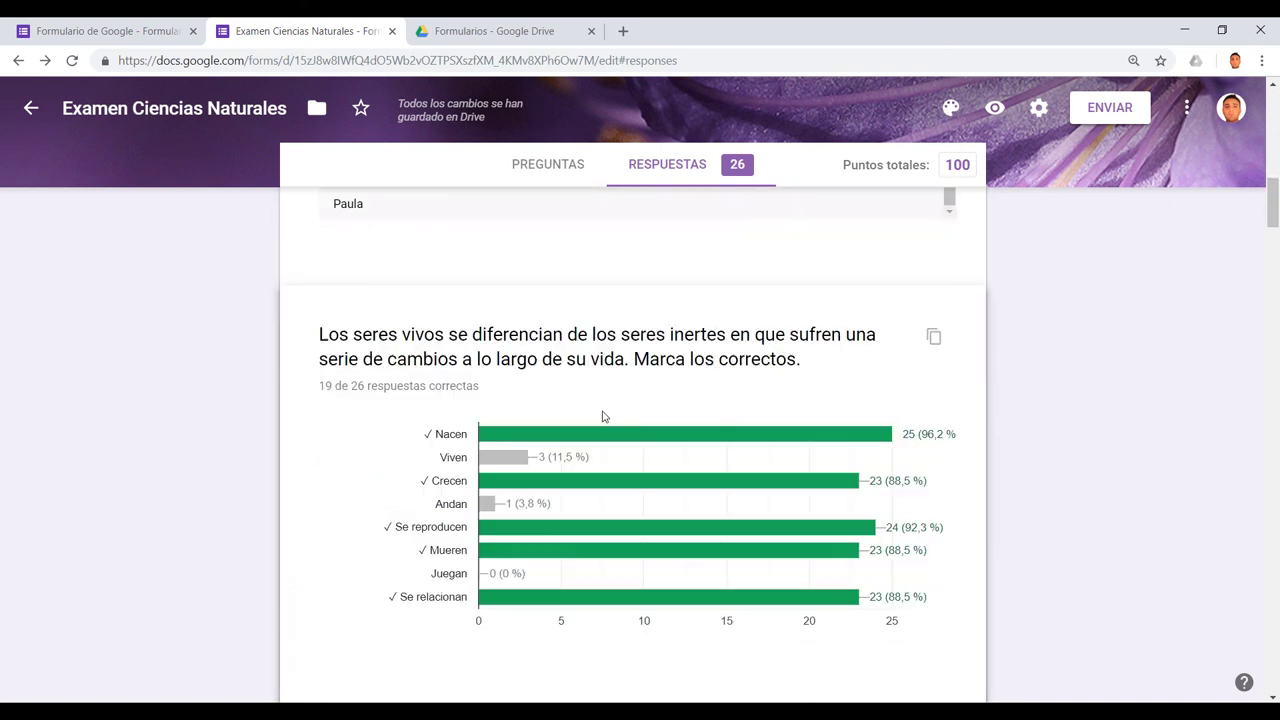
mouse_move(571, 352)
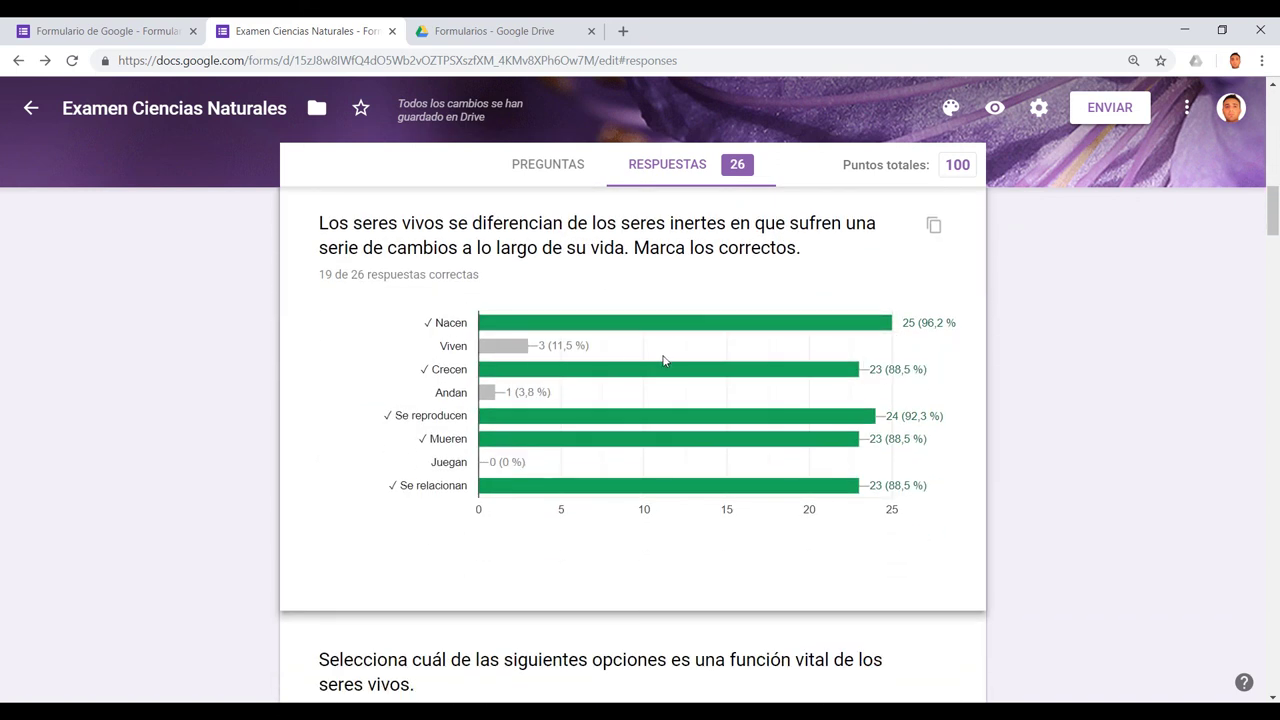
scroll(664, 360, down, 8)
scroll(646, 367, down, 6)
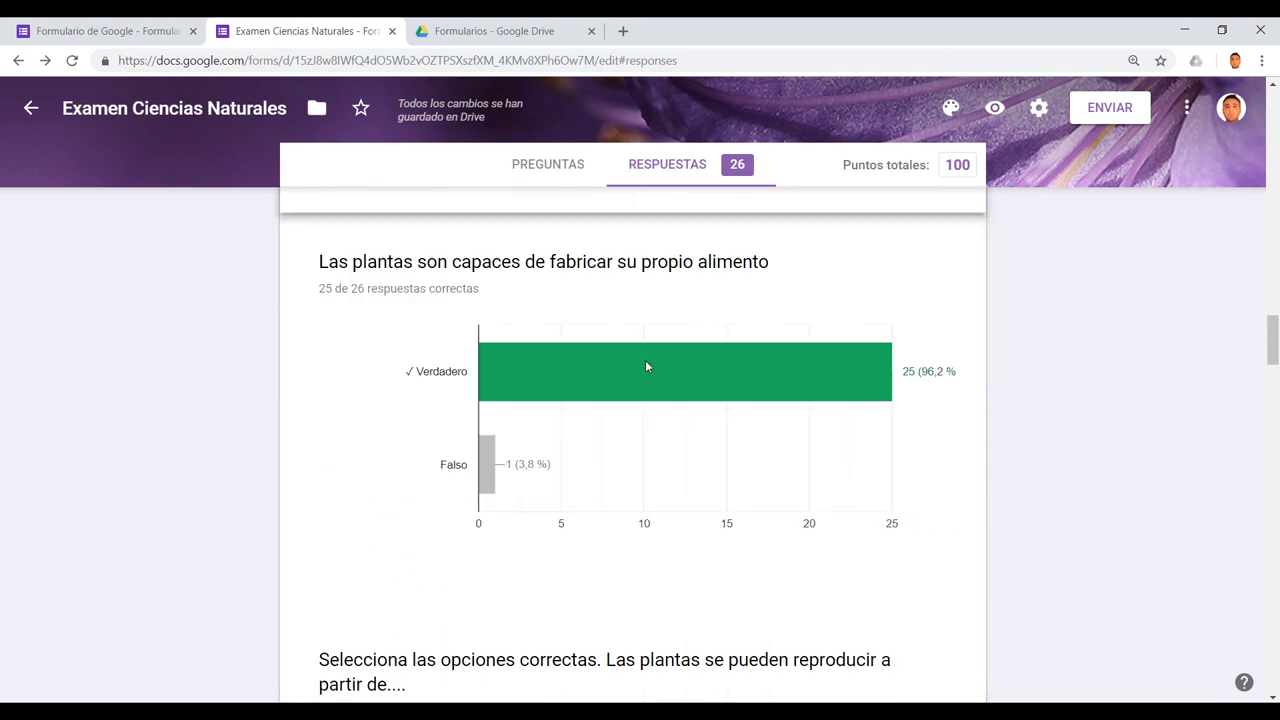
scroll(646, 367, up, 20)
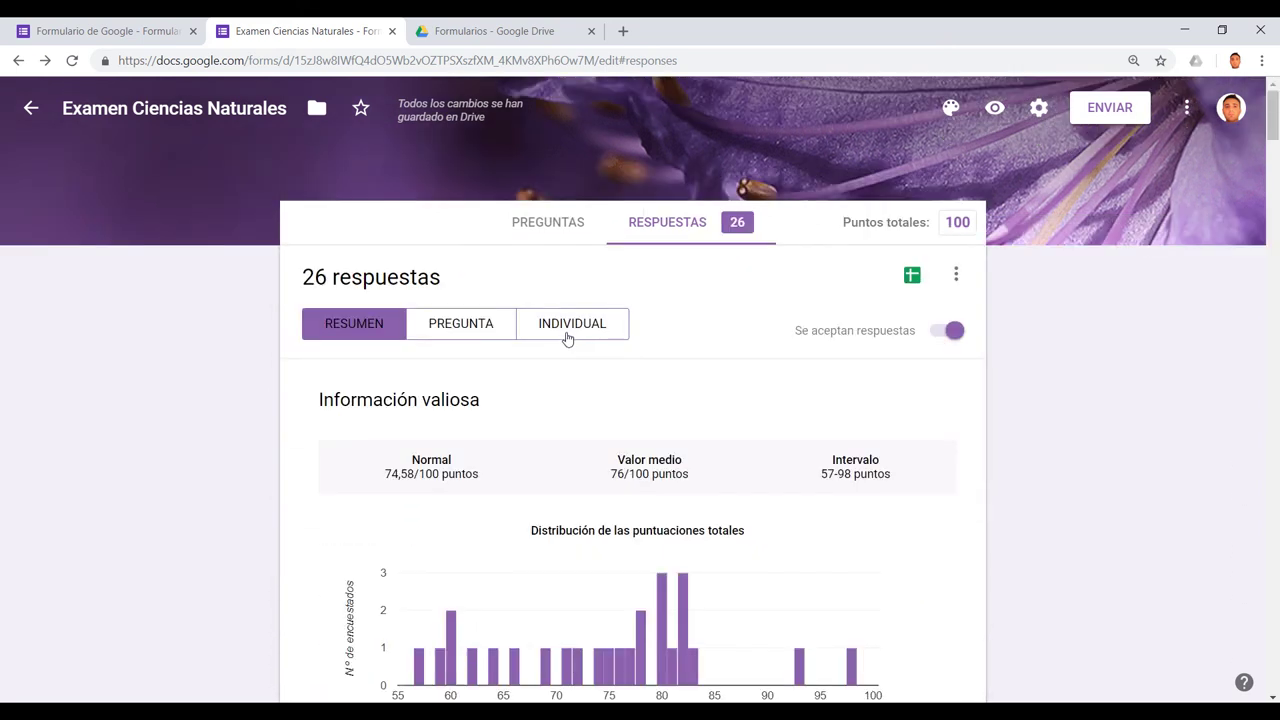
Step: Switch to the individual responses and check the total score and publication details of the first submission
click(566, 336)
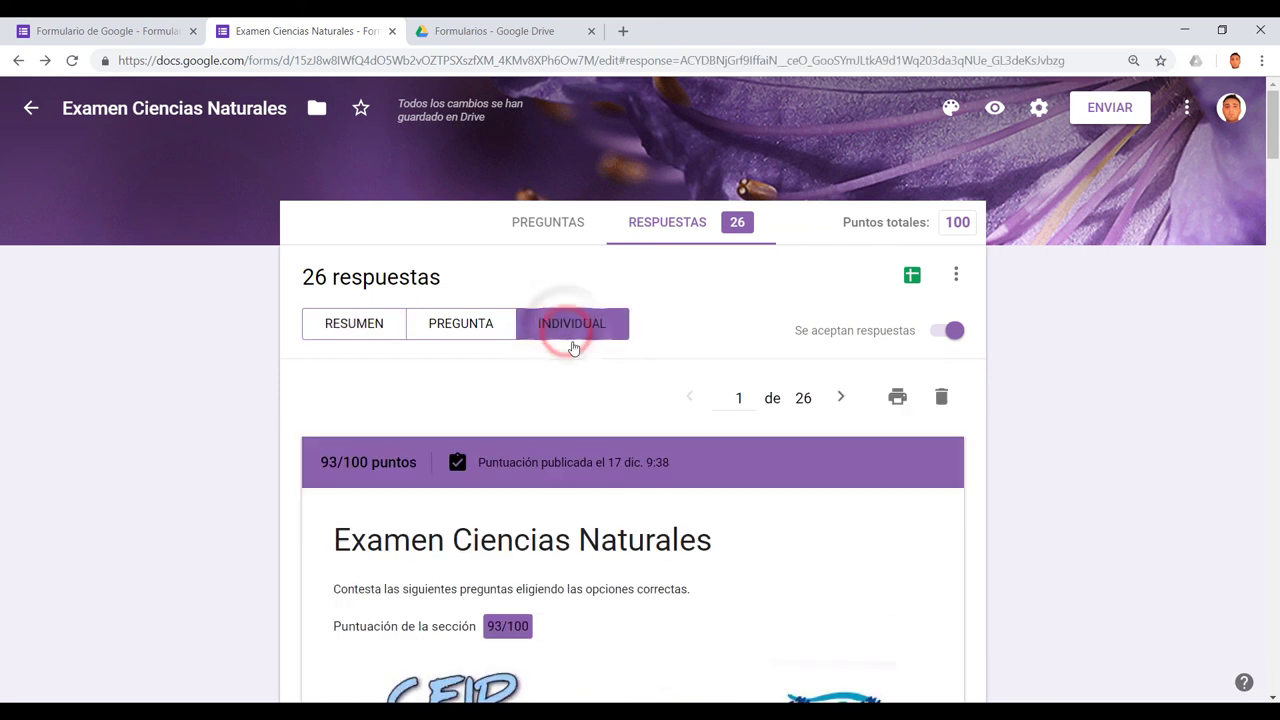
scroll(601, 391, down, 3)
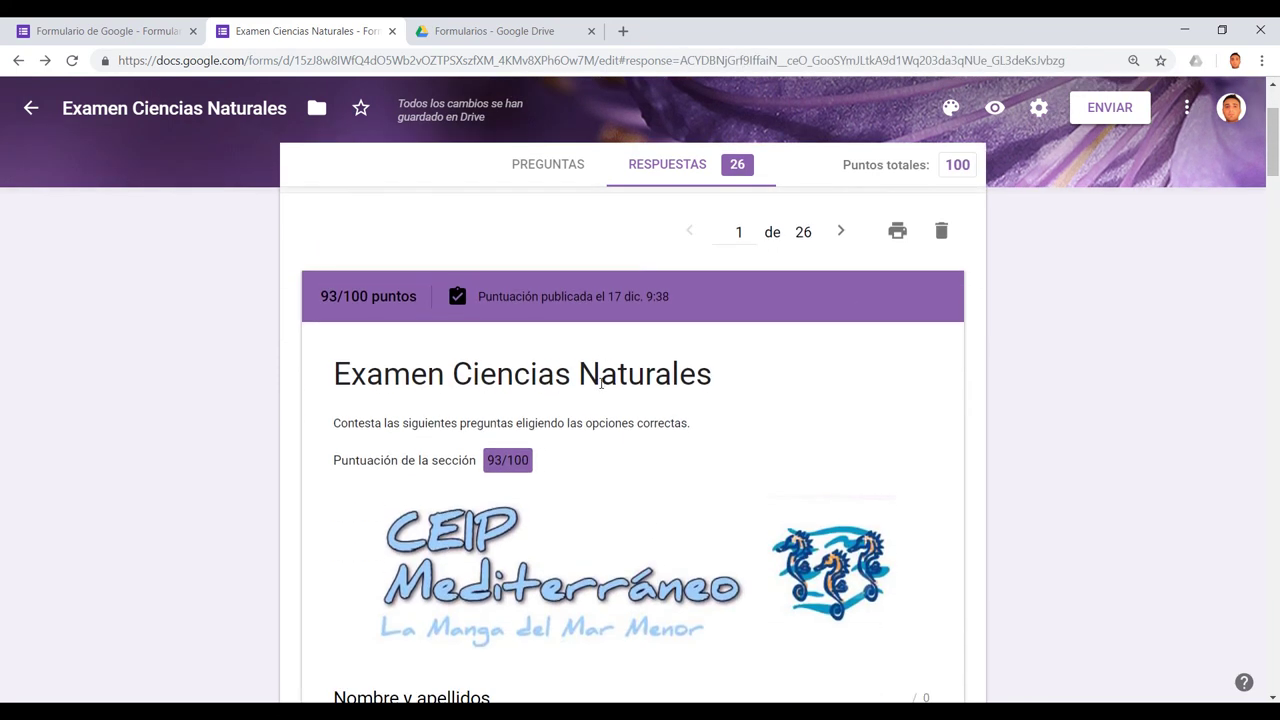
scroll(590, 365, up, 2)
scroll(590, 380, down, 1)
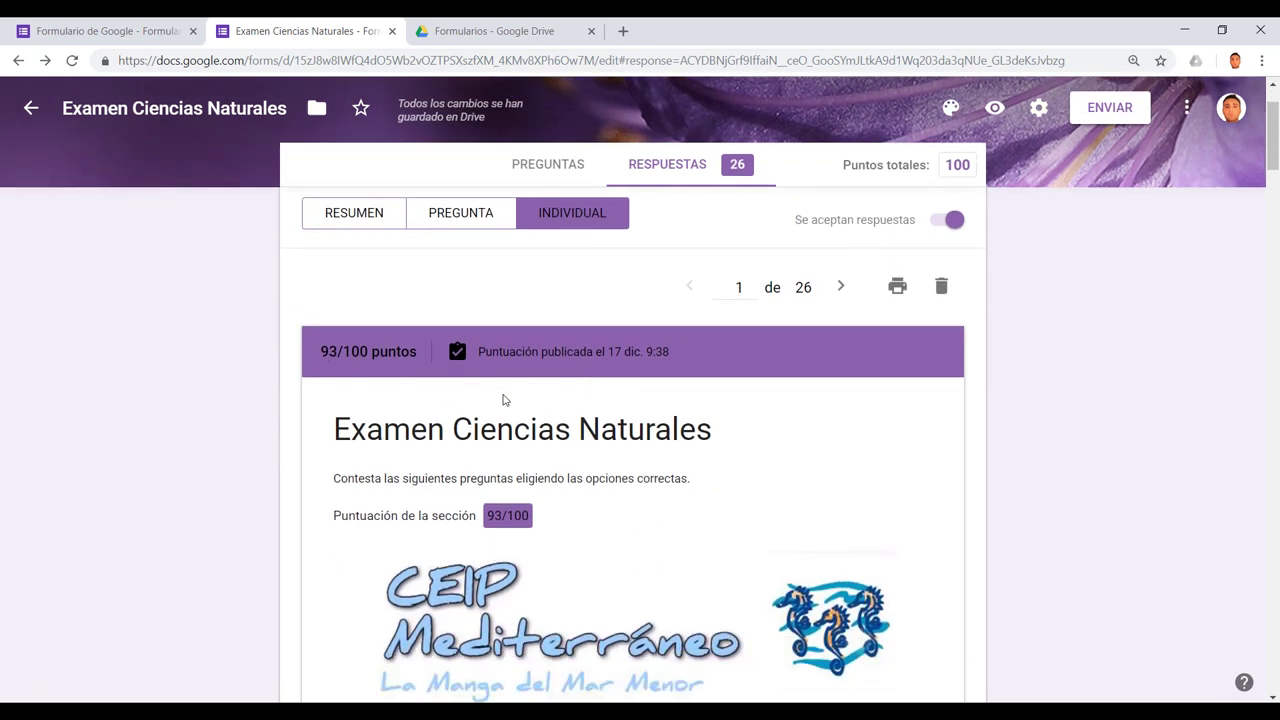
Step: Examine the first submission's graded answers through to the species grid, checking correct and incorrect marks and points per question
scroll(556, 410, down, 8)
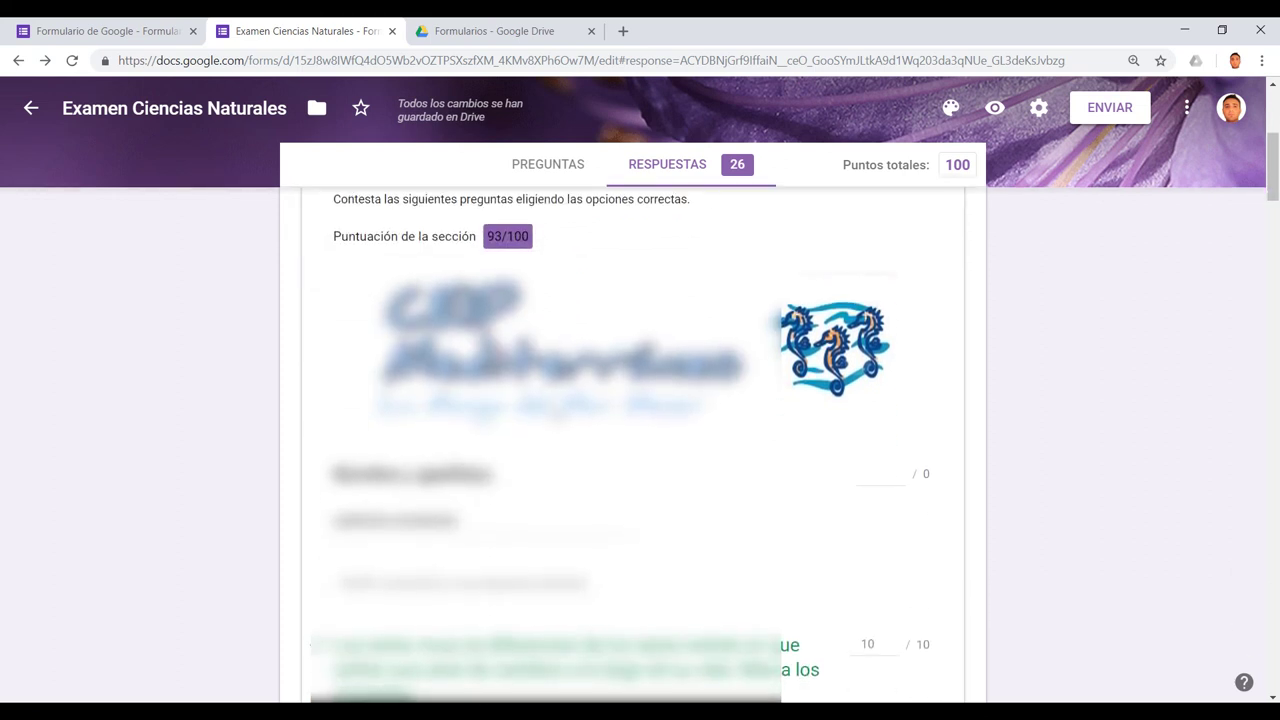
scroll(557, 416, down, 1)
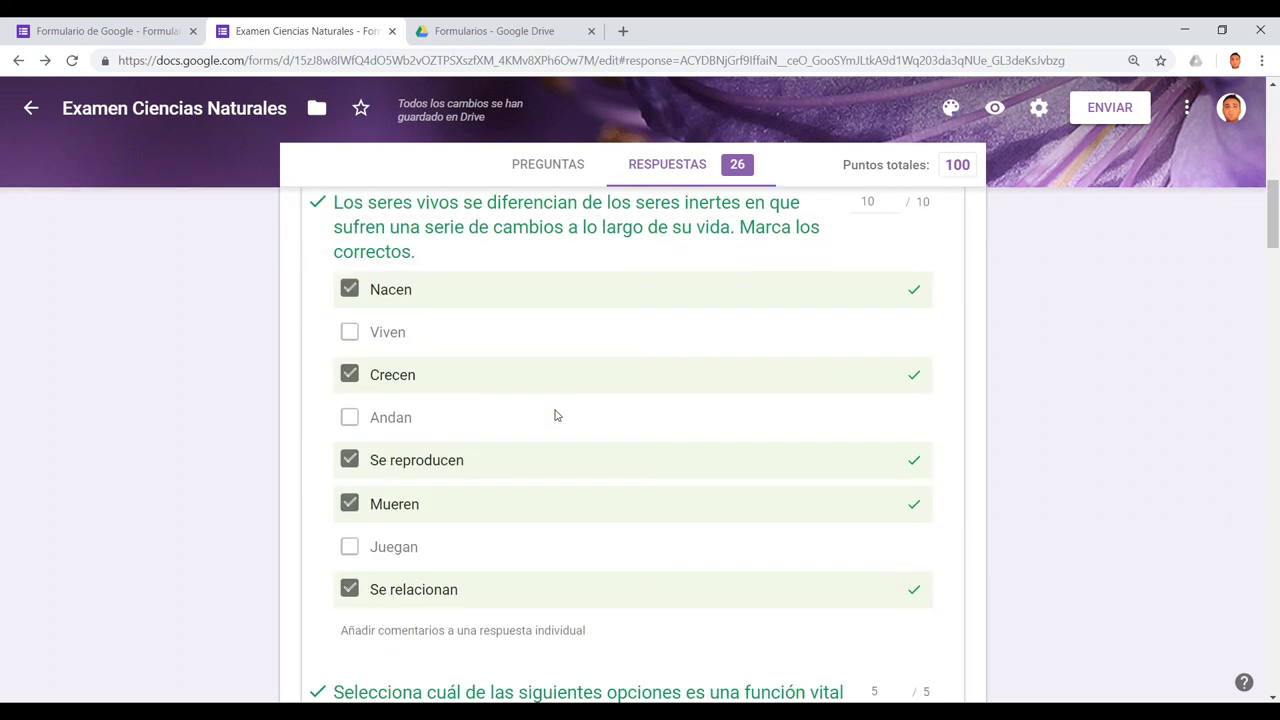
scroll(556, 415, down, 8)
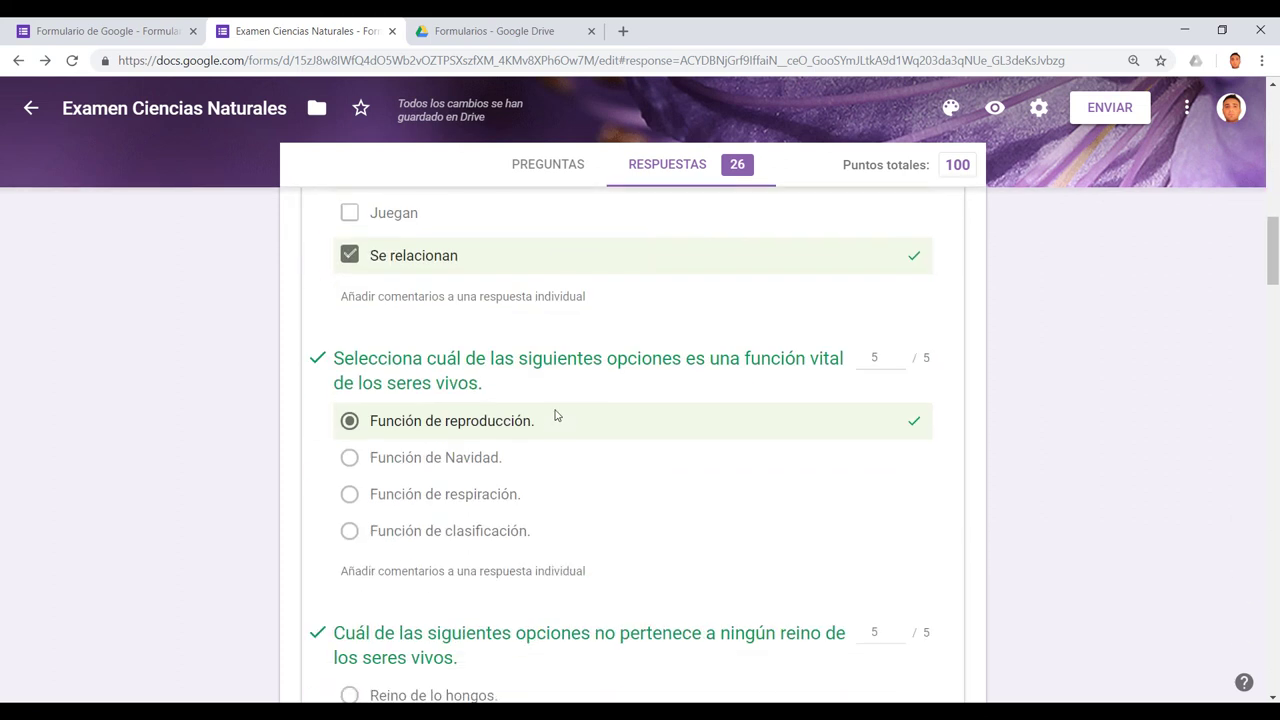
scroll(556, 415, down, 11)
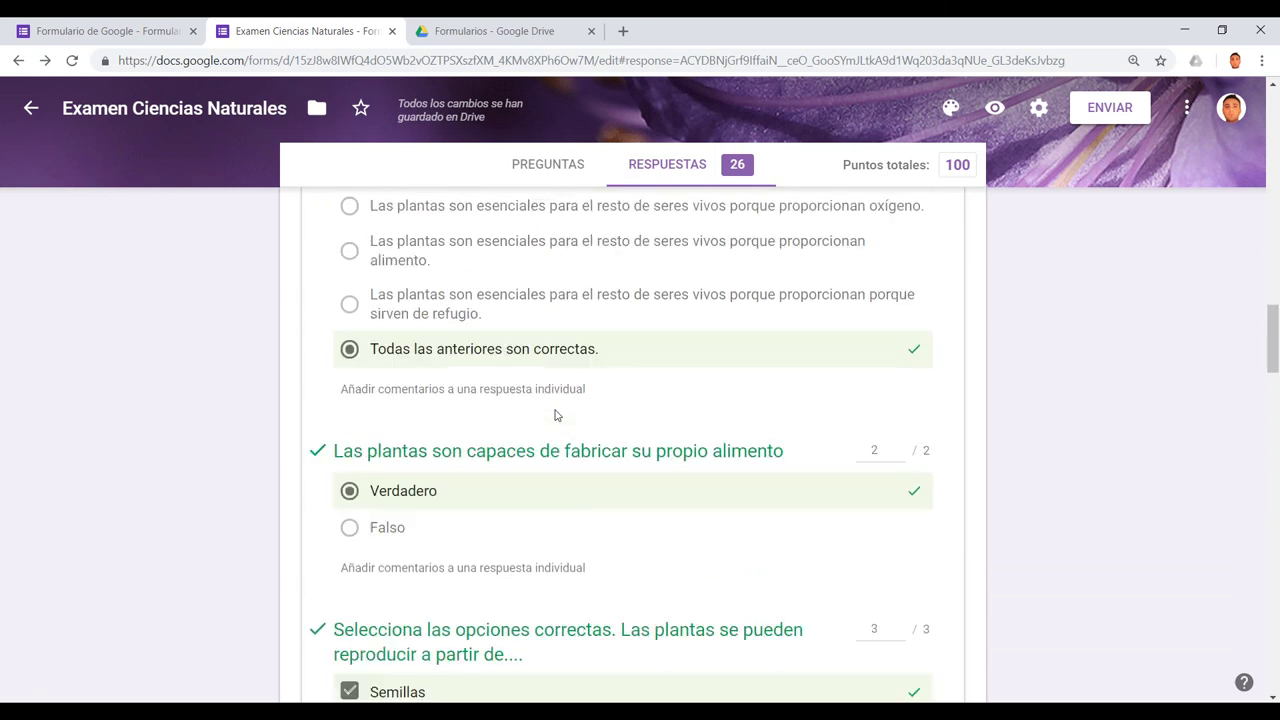
scroll(557, 415, down, 4)
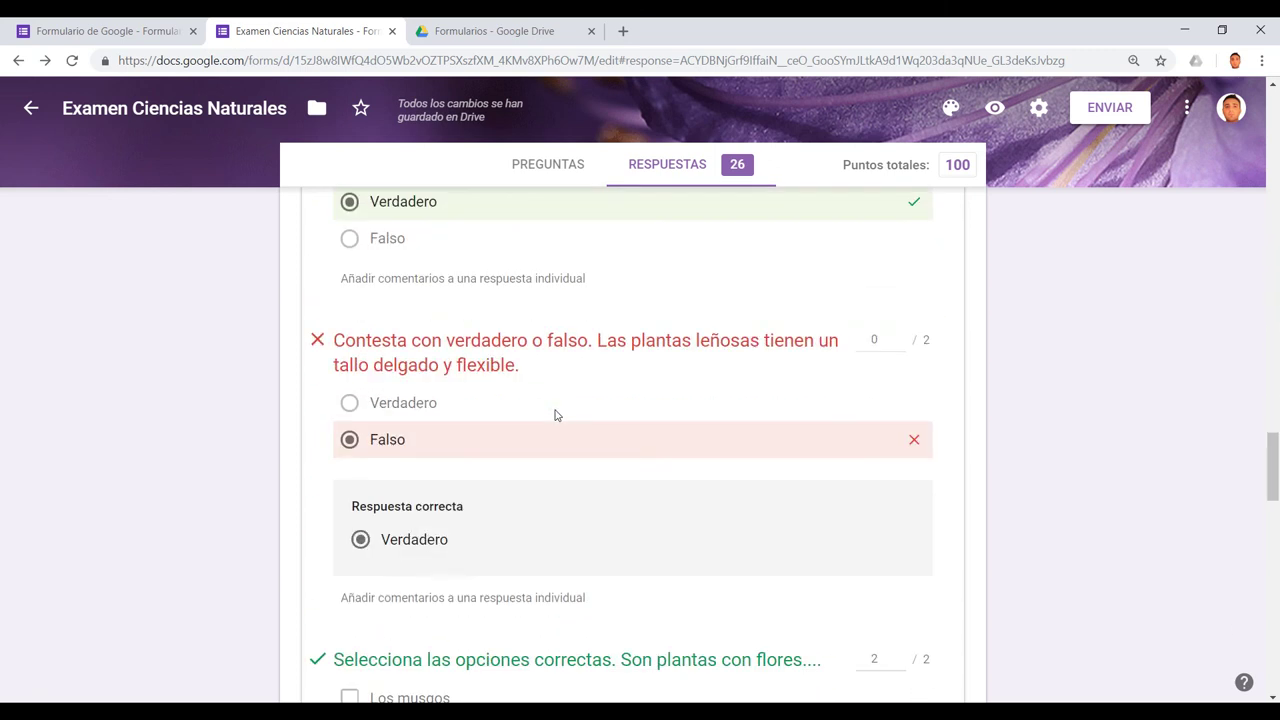
scroll(481, 378, down, 1)
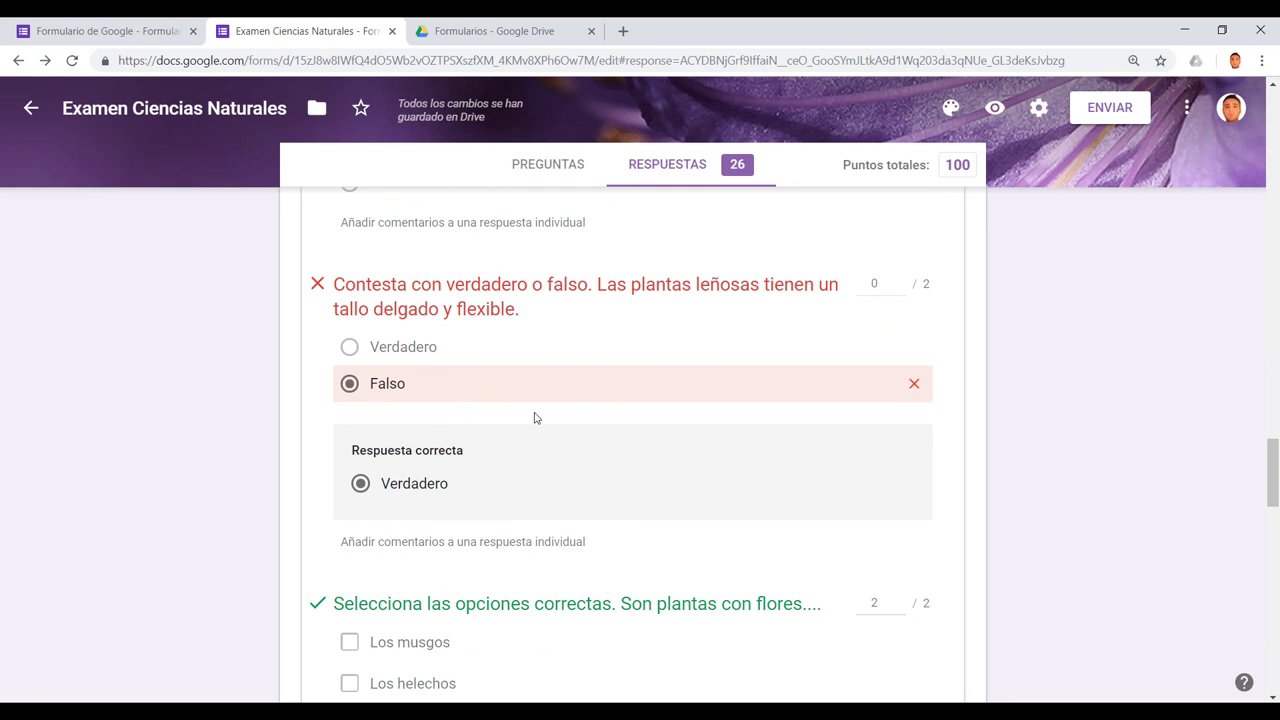
scroll(532, 418, down, 9)
scroll(537, 418, down, 9)
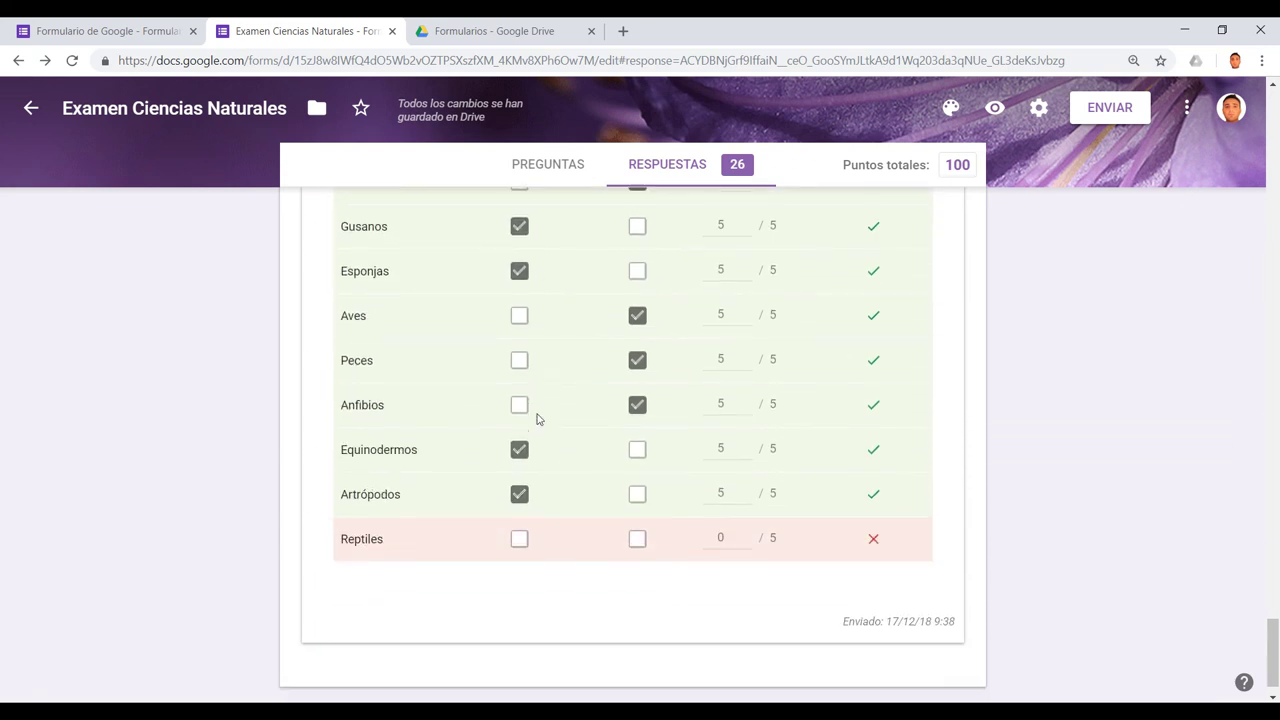
scroll(1136, 511, up, 1)
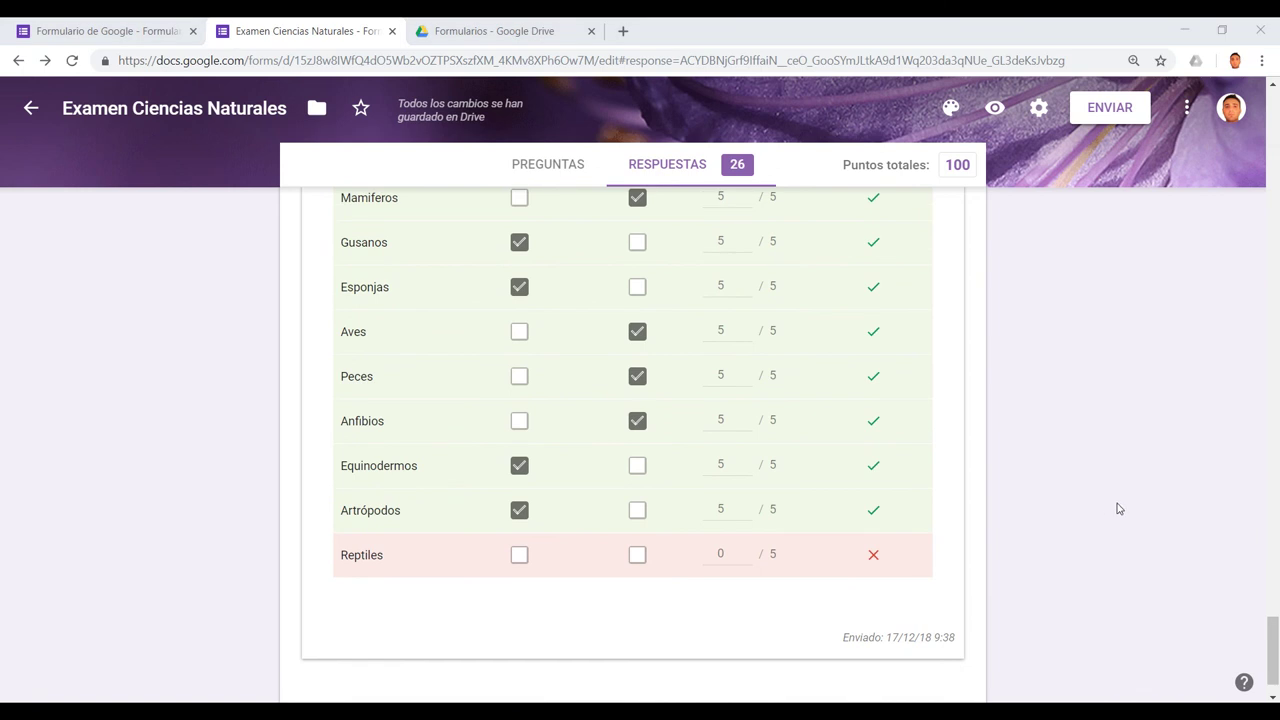
Step: Open the exam's responses in Google Sheets to examine the timestamp, score and answer columns, then close and reopen the spreadsheet
scroll(1034, 331, up, 20)
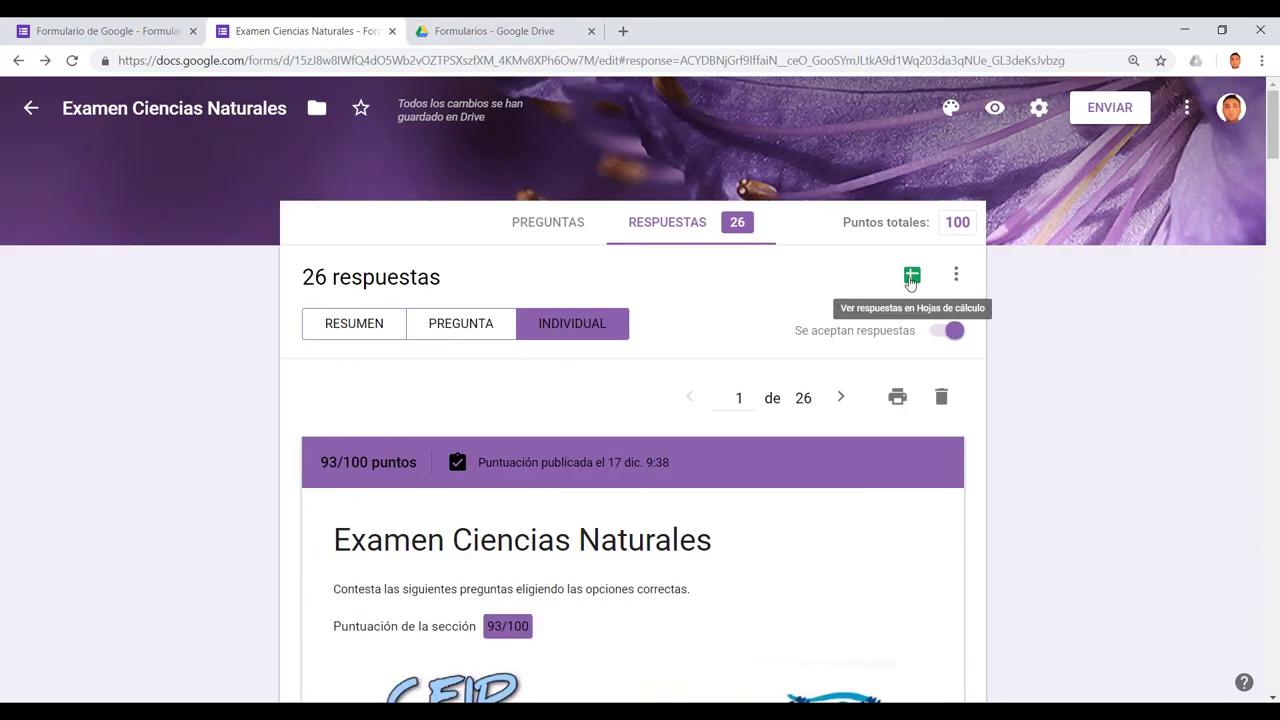
click(910, 284)
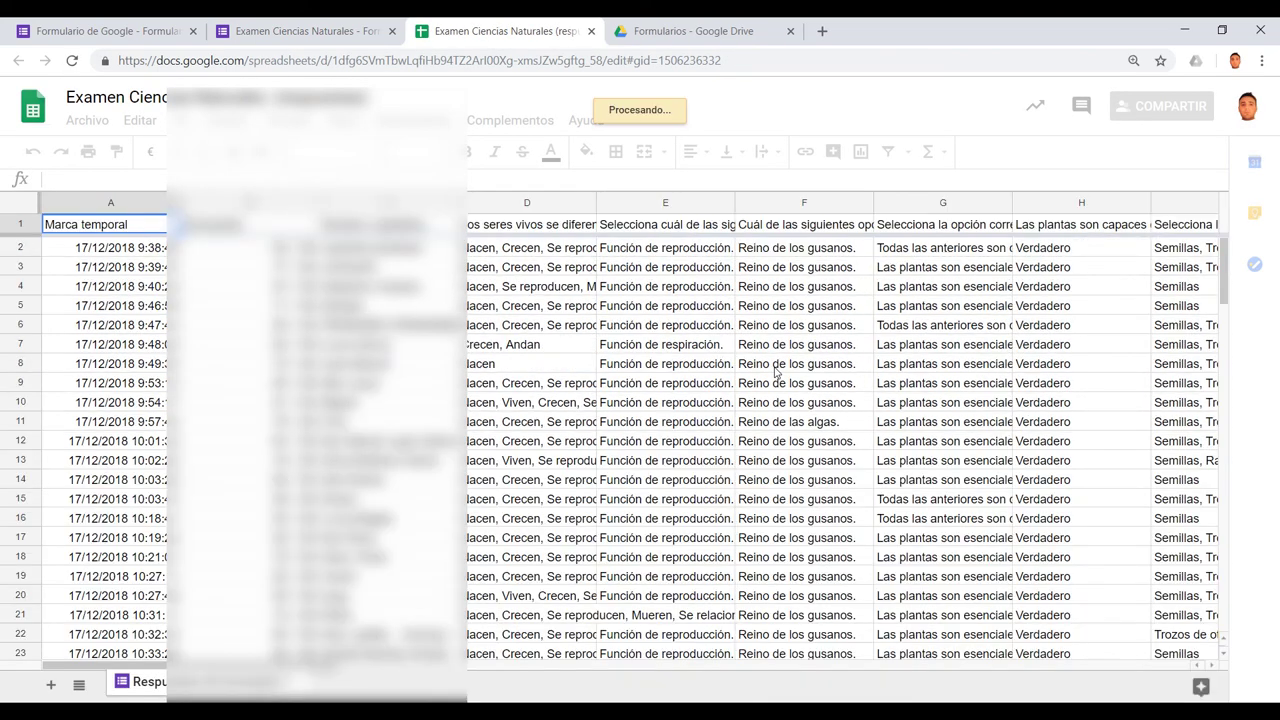
click(322, 664)
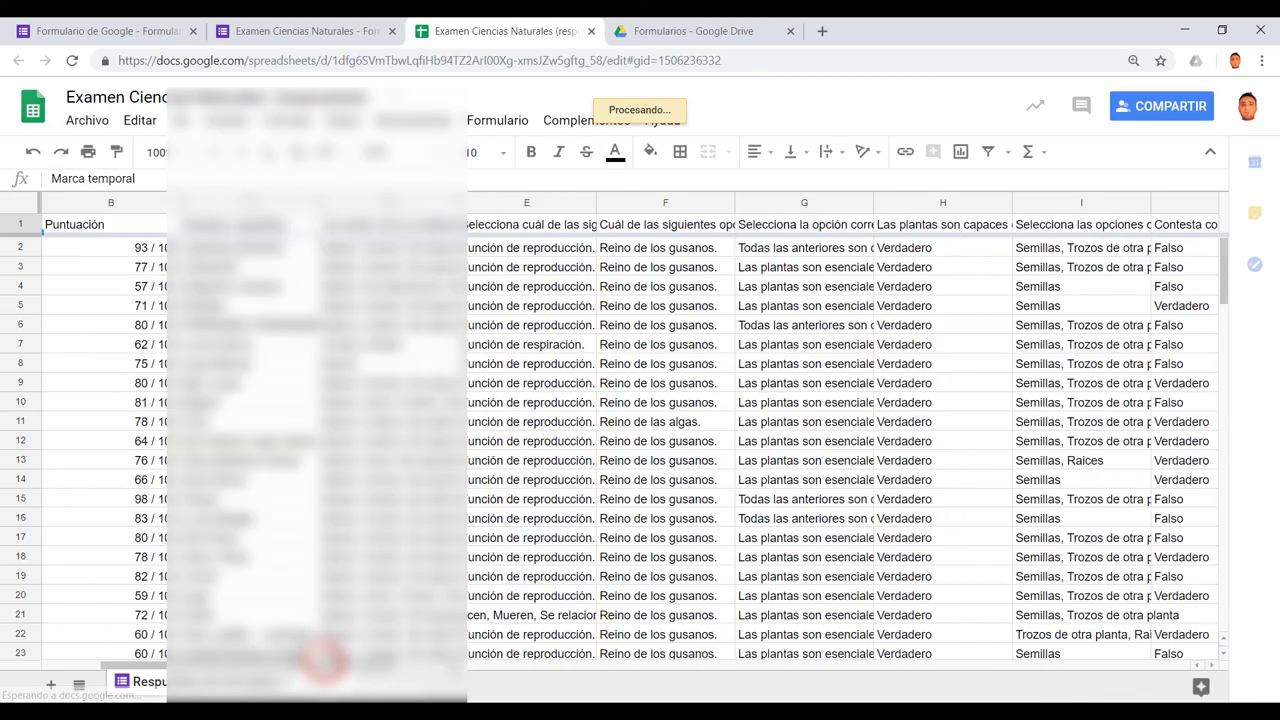
drag(618, 682, 324, 677)
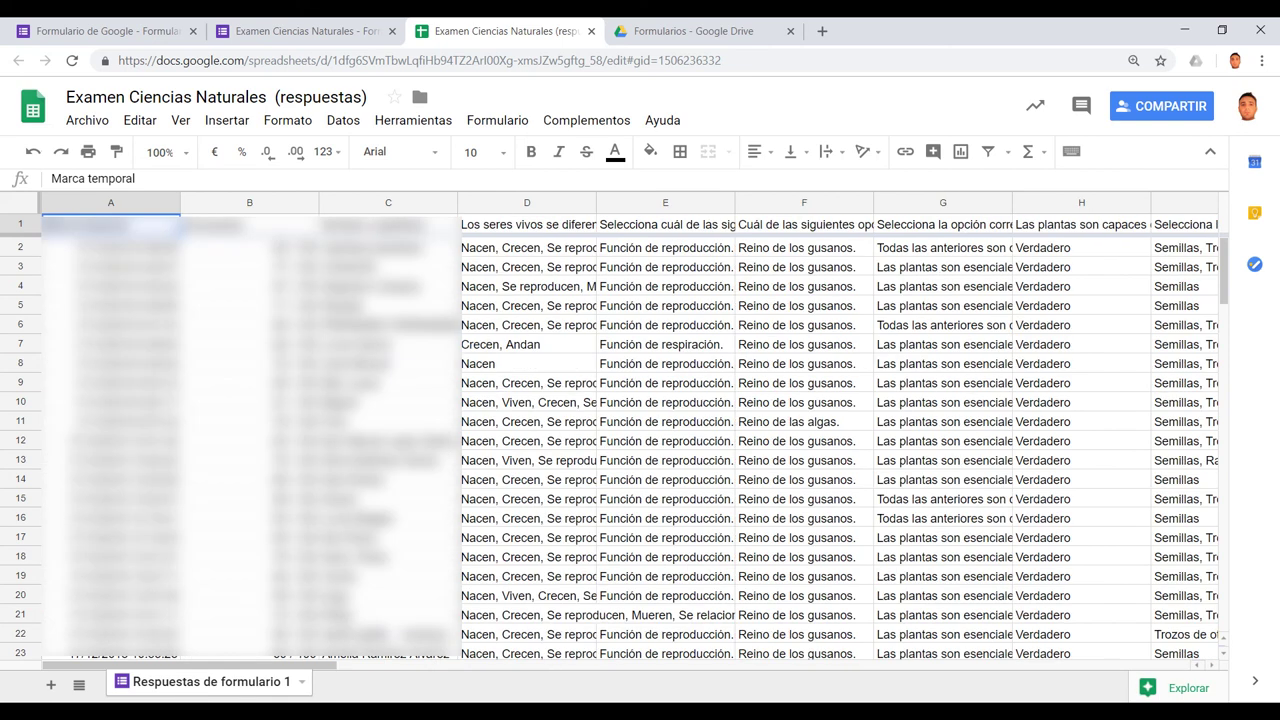
key(ctrl+w)
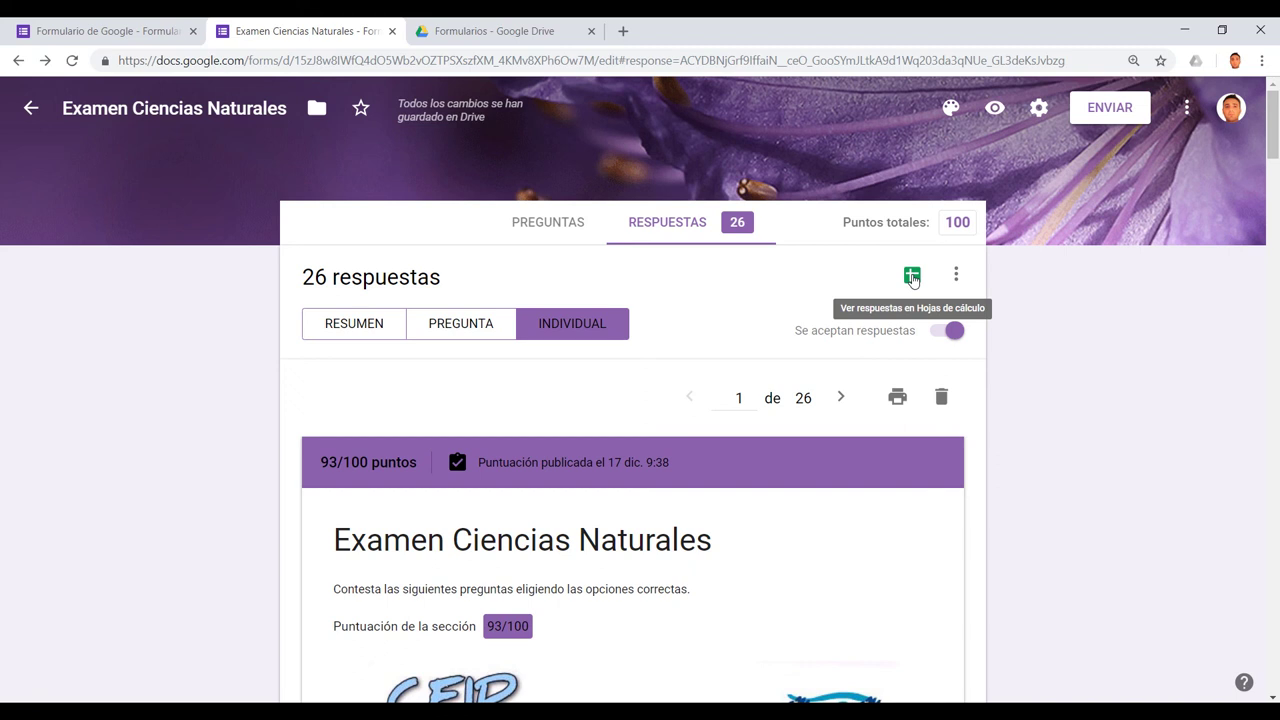
click(912, 276)
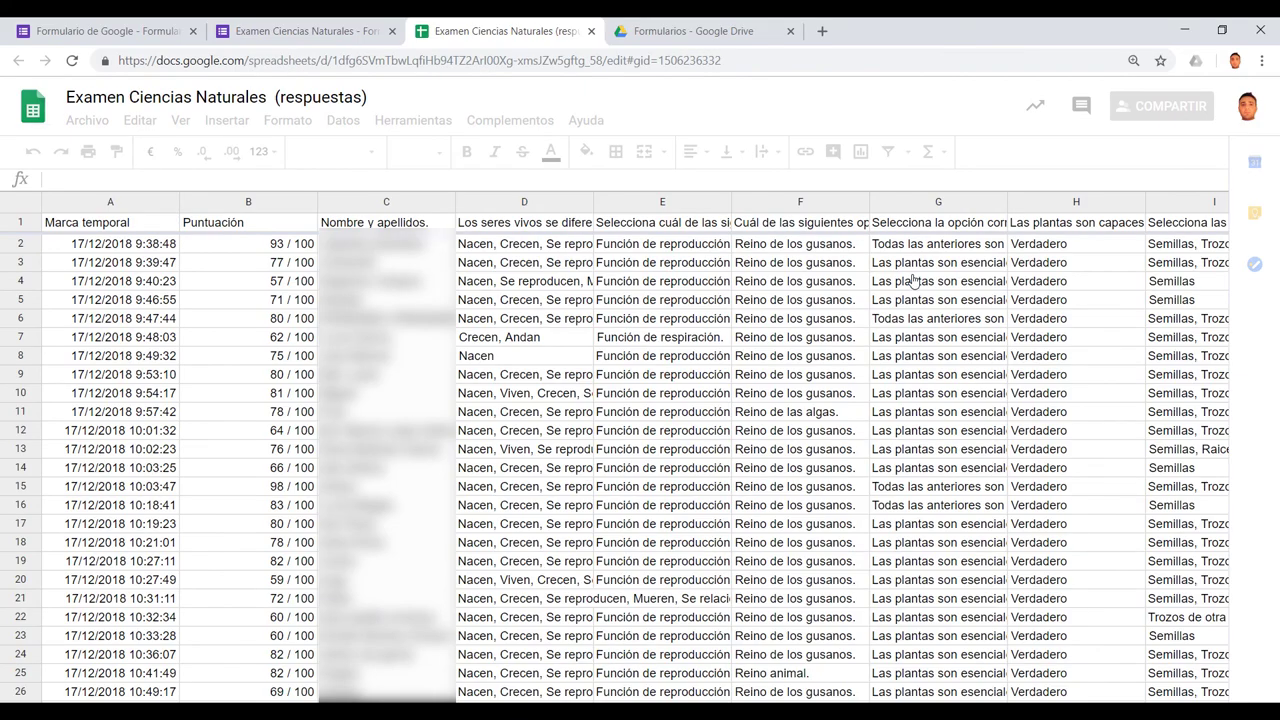